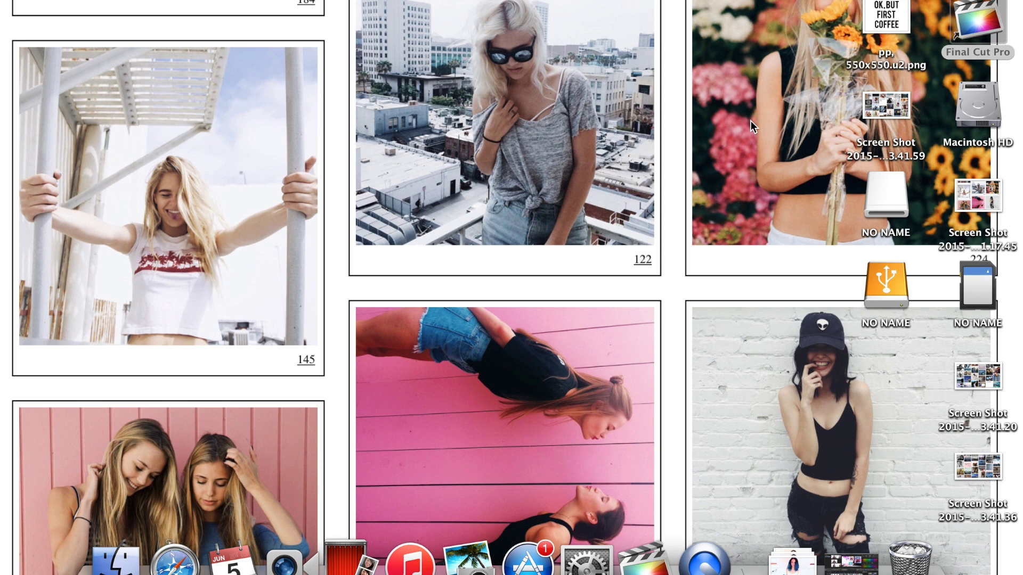
- Launch Final Cut Pro from its desktop icon to open the DIY Room project
double_click(981, 16)
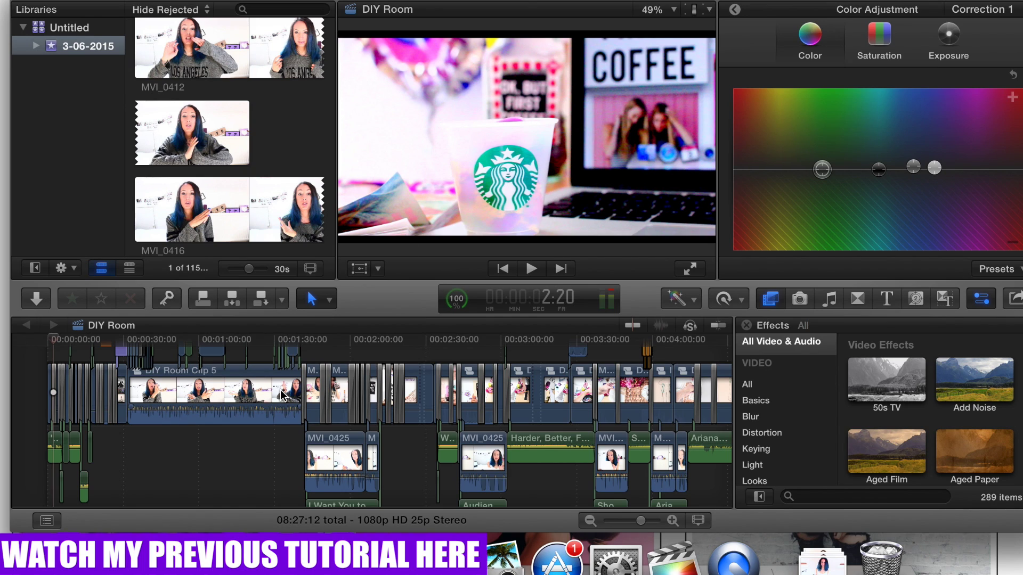
scroll(280, 397, "down", 3)
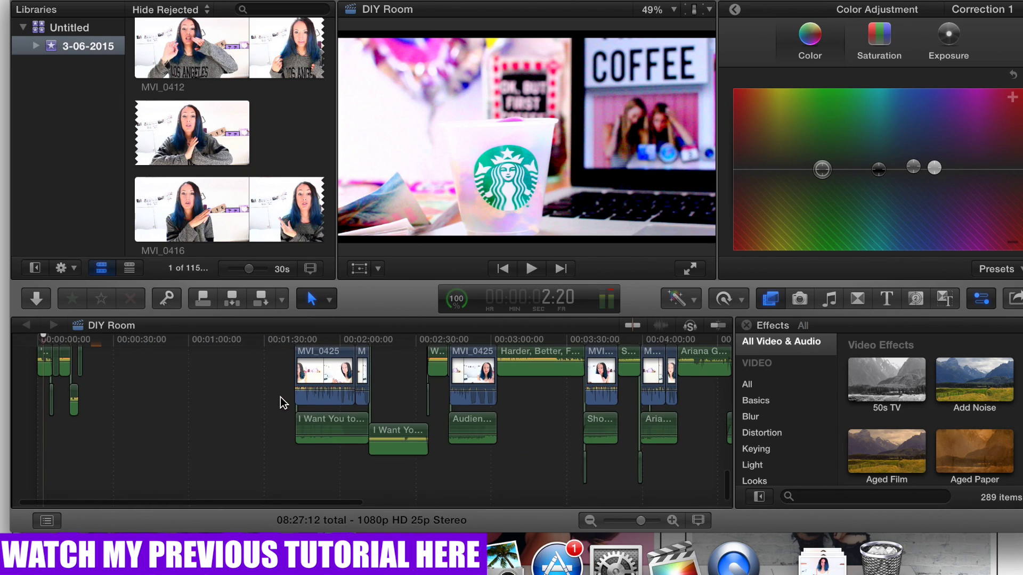
scroll(265, 401, "up", 1)
scroll(264, 402, "up", 4)
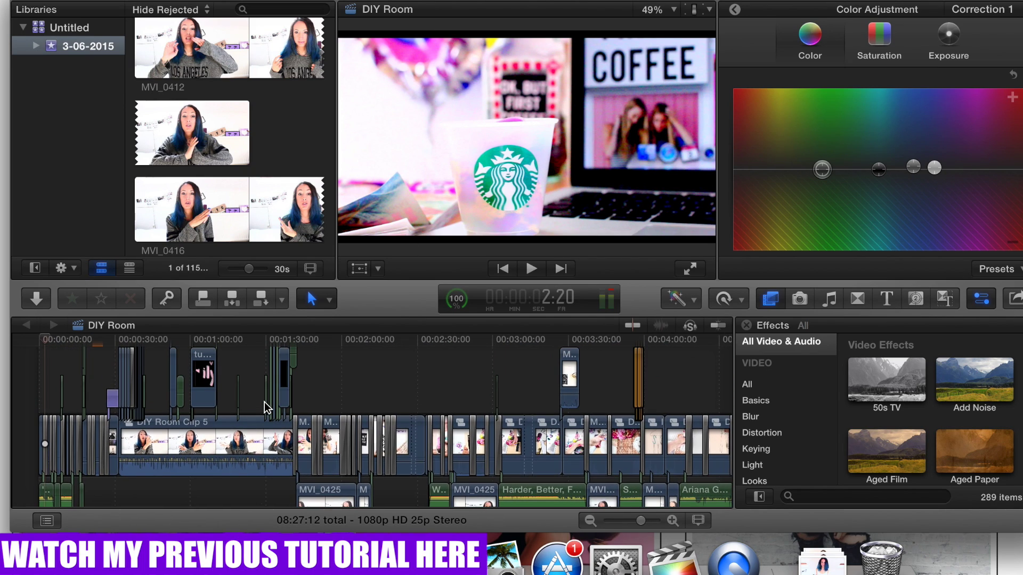
scroll(264, 402, "right", 3)
scroll(264, 402, "down", 2)
scroll(264, 402, "right", 3)
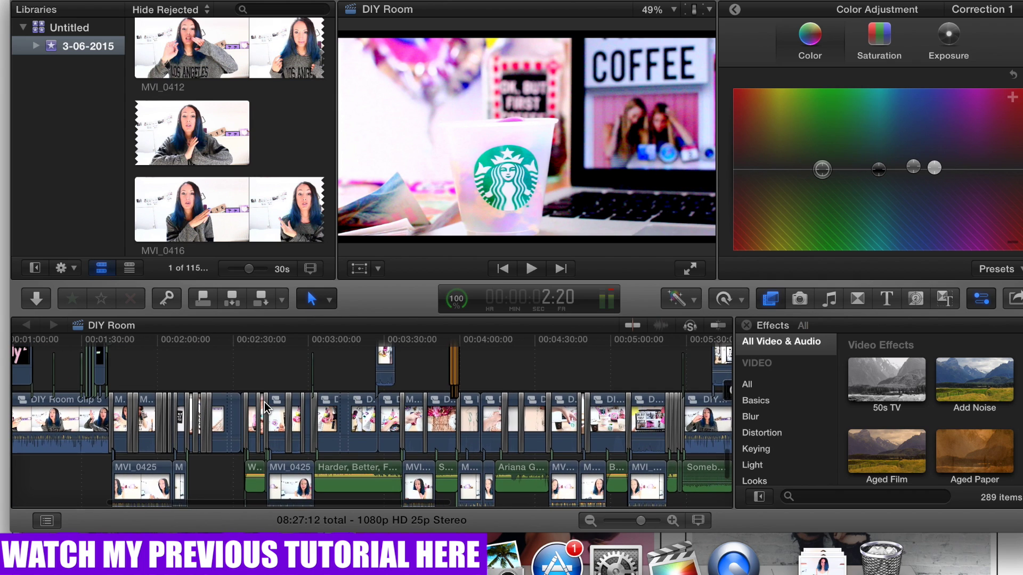
scroll(265, 408, "up", 4)
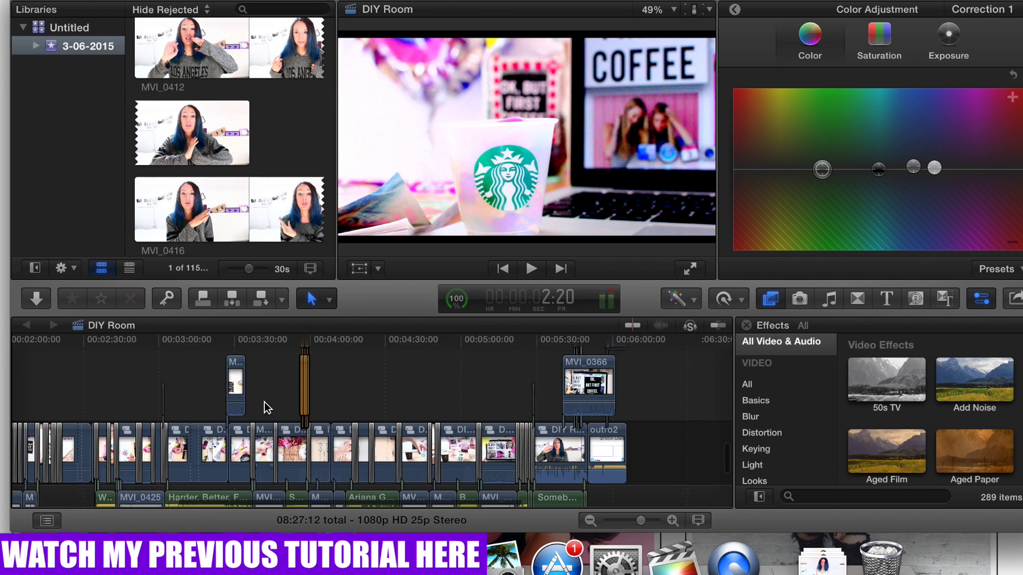
scroll(265, 407, "down", 1)
scroll(265, 407, "up", 3)
scroll(264, 408, "left", 3)
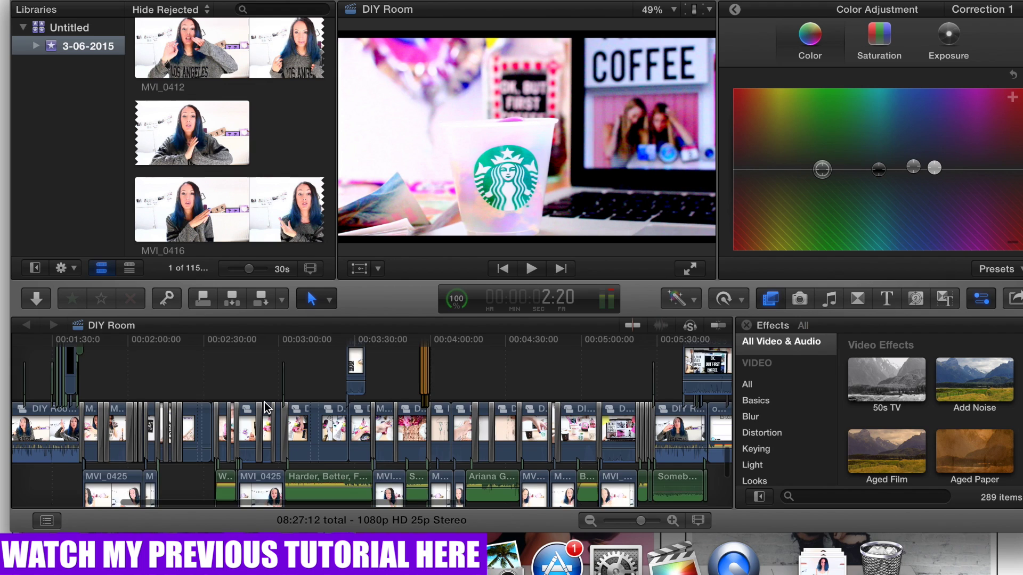
scroll(264, 407, "left", 3)
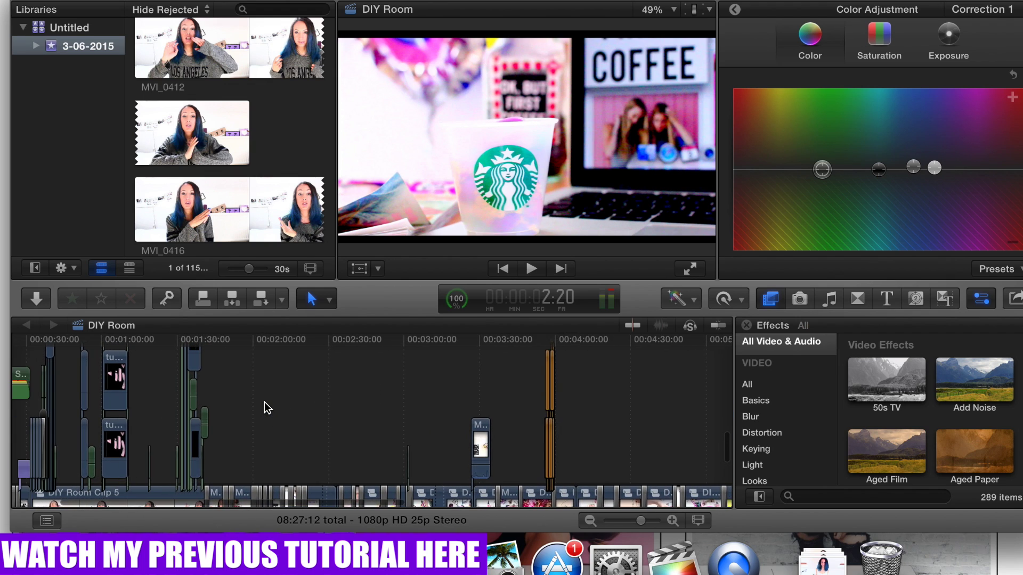
scroll(264, 407, "up", 3)
scroll(265, 402, "up", 5)
scroll(264, 402, "left", 1)
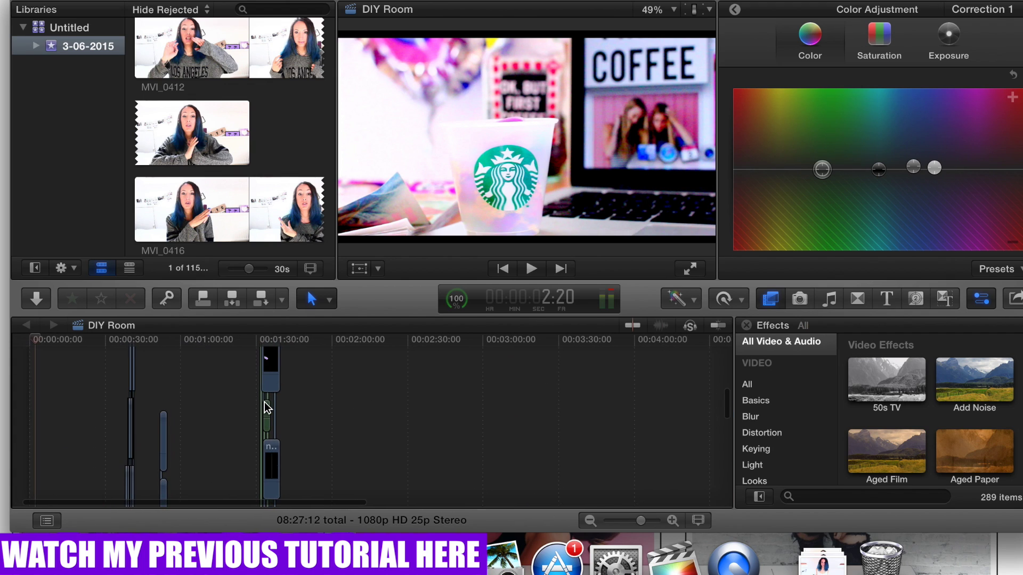
scroll(264, 402, "up", 5)
scroll(264, 403, "left", 1)
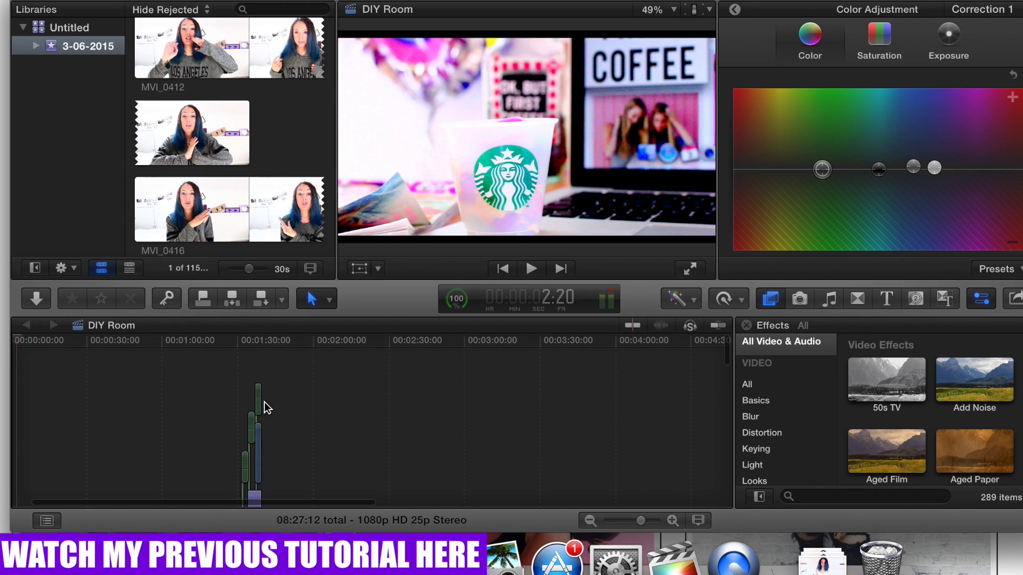
scroll(264, 402, "down", 5)
scroll(265, 402, "left", 1)
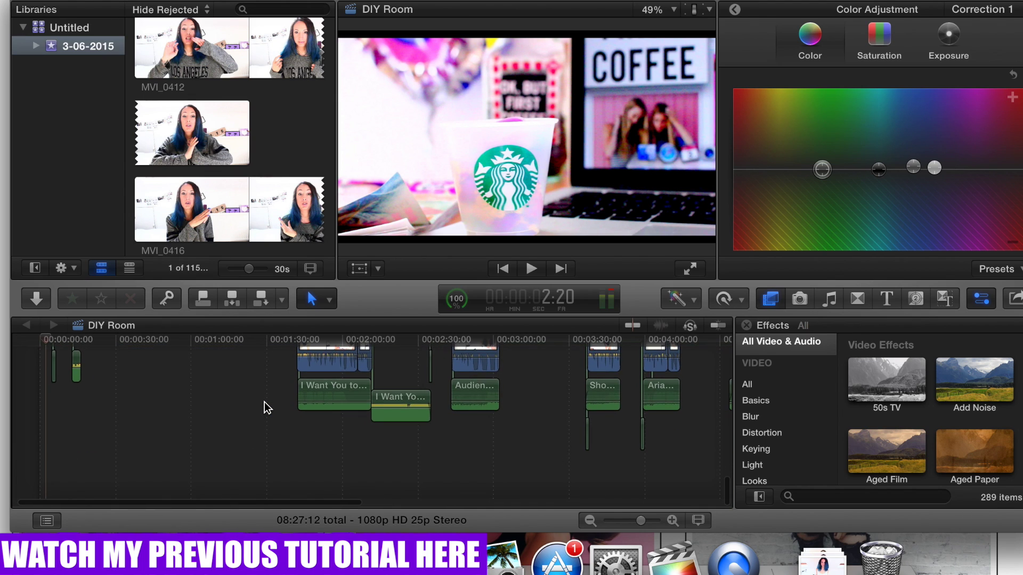
scroll(264, 402, "up", 10)
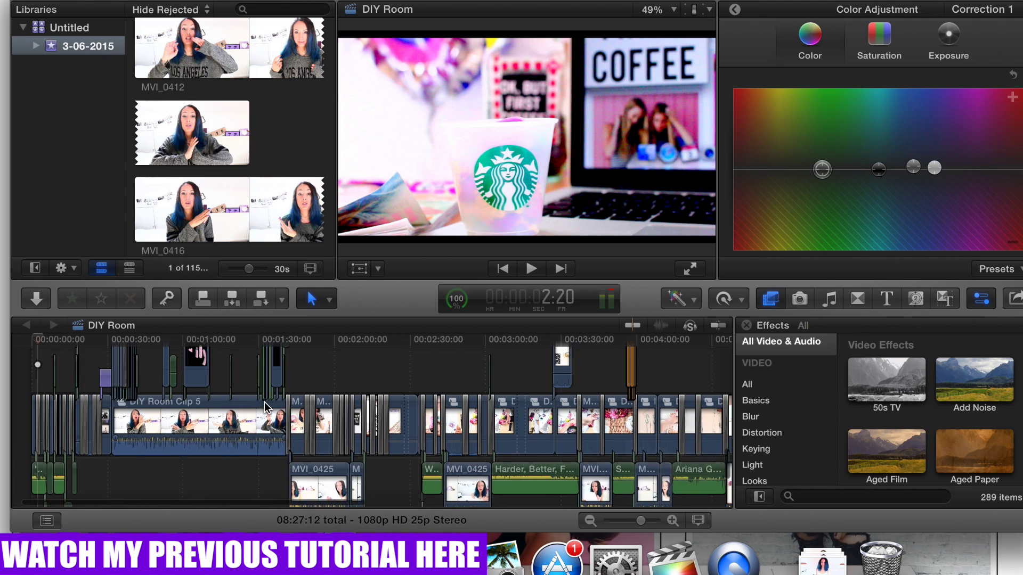
scroll(264, 401, "down", 5)
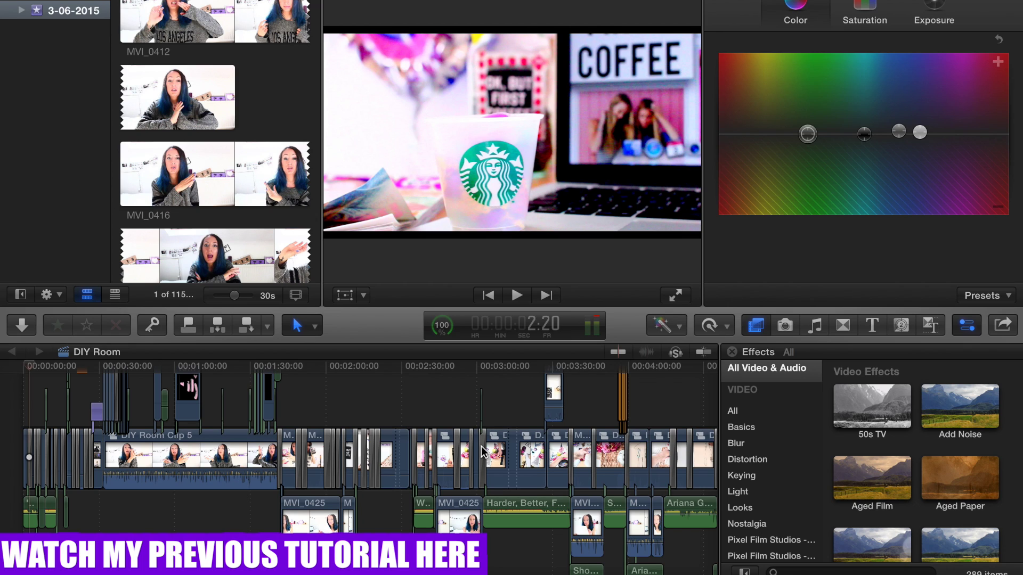
- Zoom the timeline in on the first 30 seconds and play the edit from the start
scroll(483, 451, "down", 2)
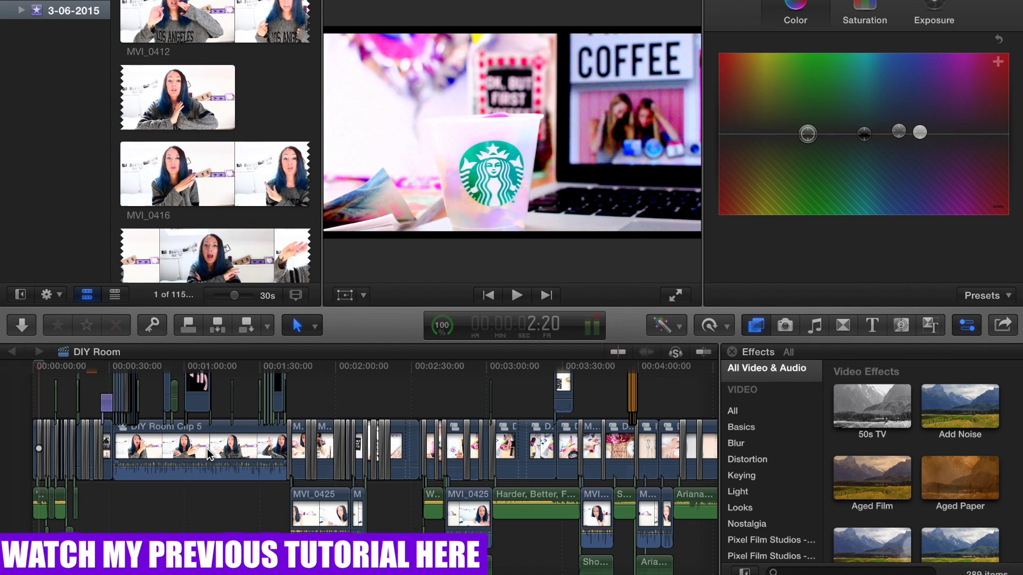
key("super+equal")
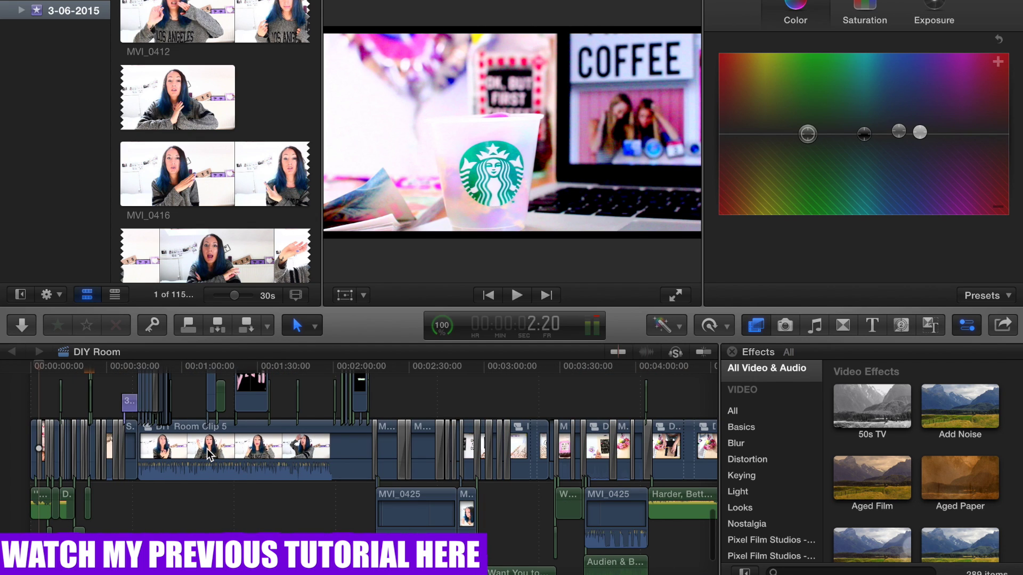
key("super+equal")
key("super+equal")
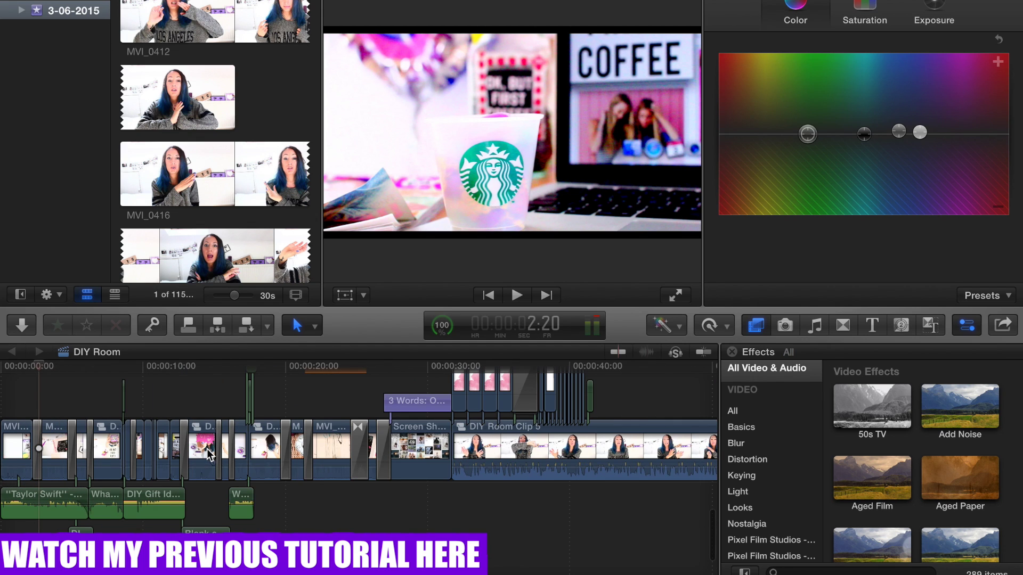
key("super+equal")
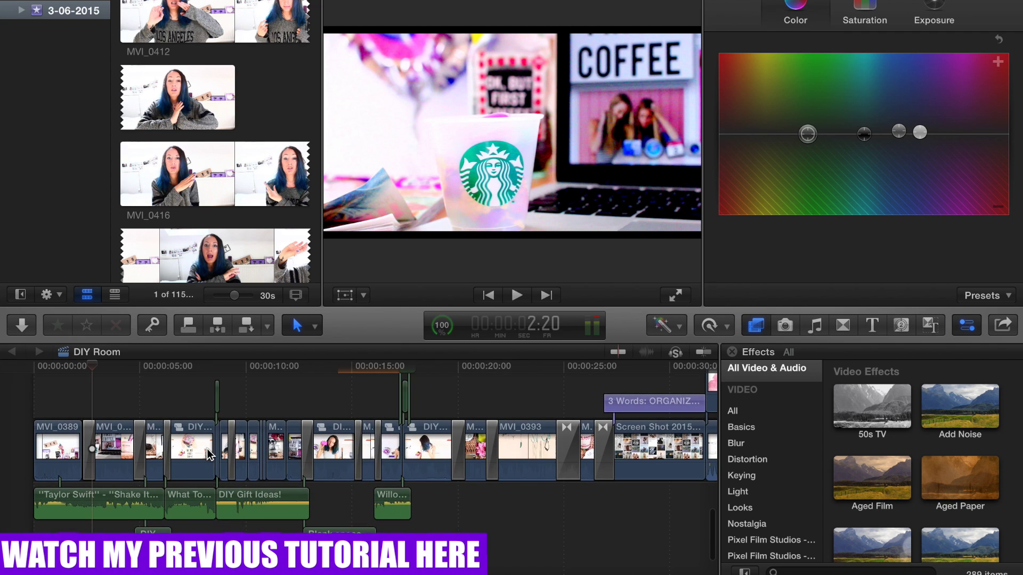
key("super+minus")
key("Home")
key("space")
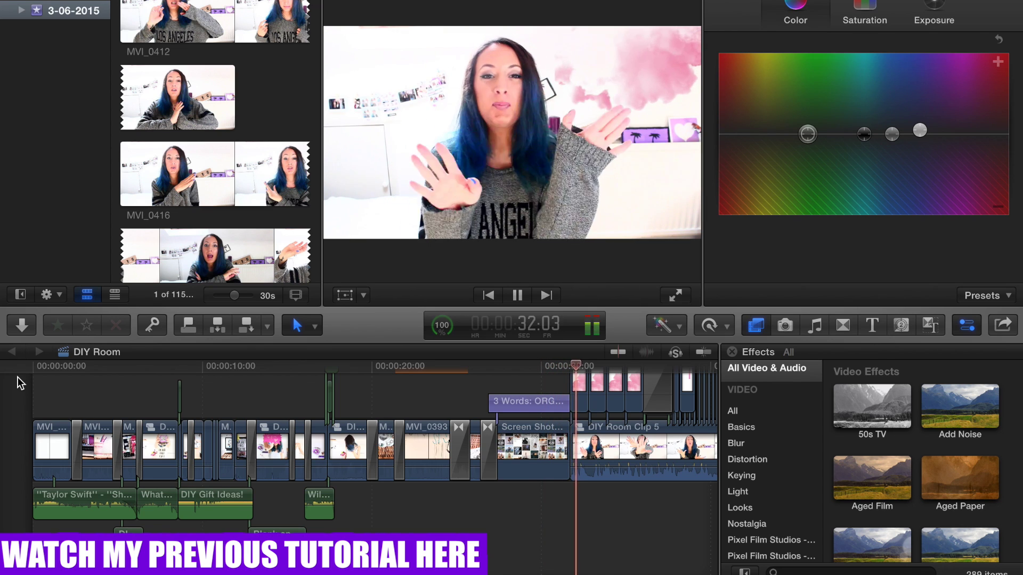
- Stop playback at 32:14 and zoom in on the tumblr overlay clips around it
key("space")
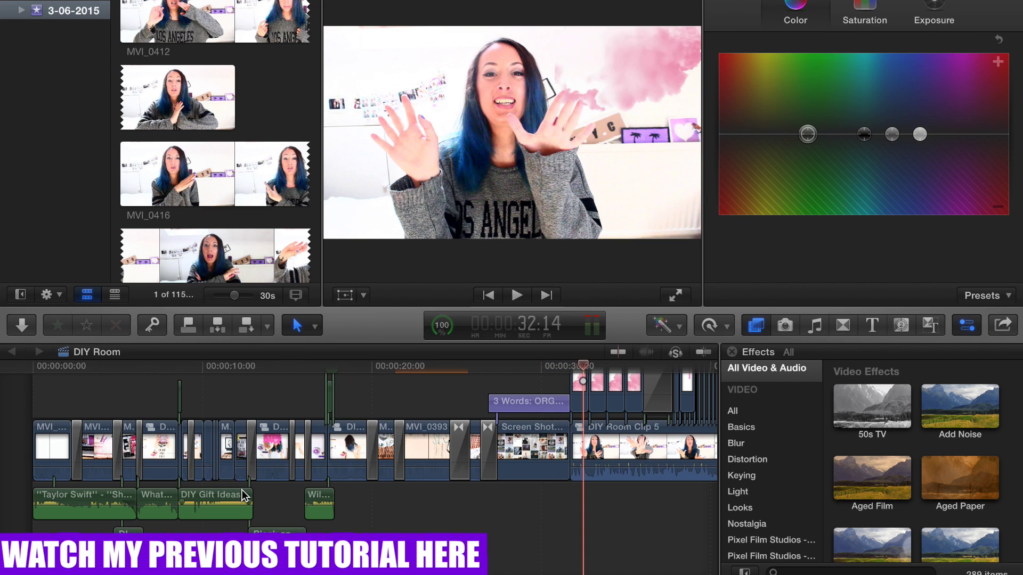
scroll(244, 496, "right", 10)
scroll(244, 495, "up", 2)
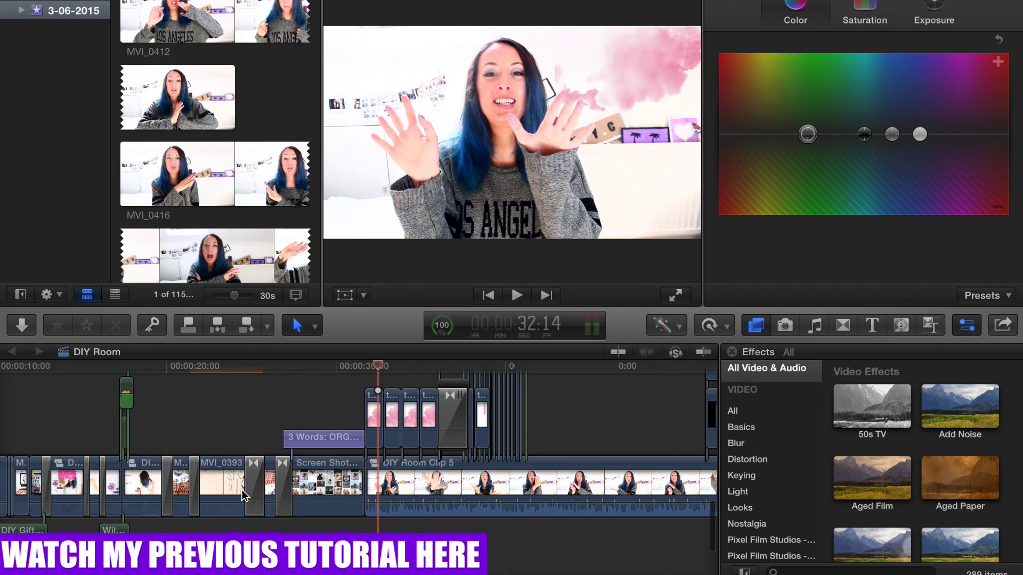
scroll(243, 495, "right", 4)
scroll(243, 496, "down", 1)
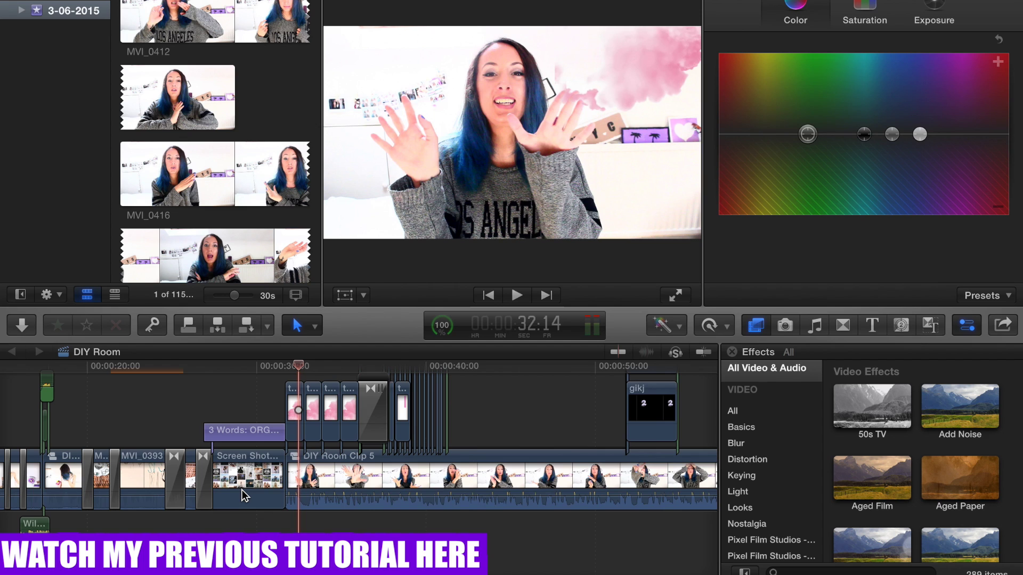
scroll(242, 490, "up", 5)
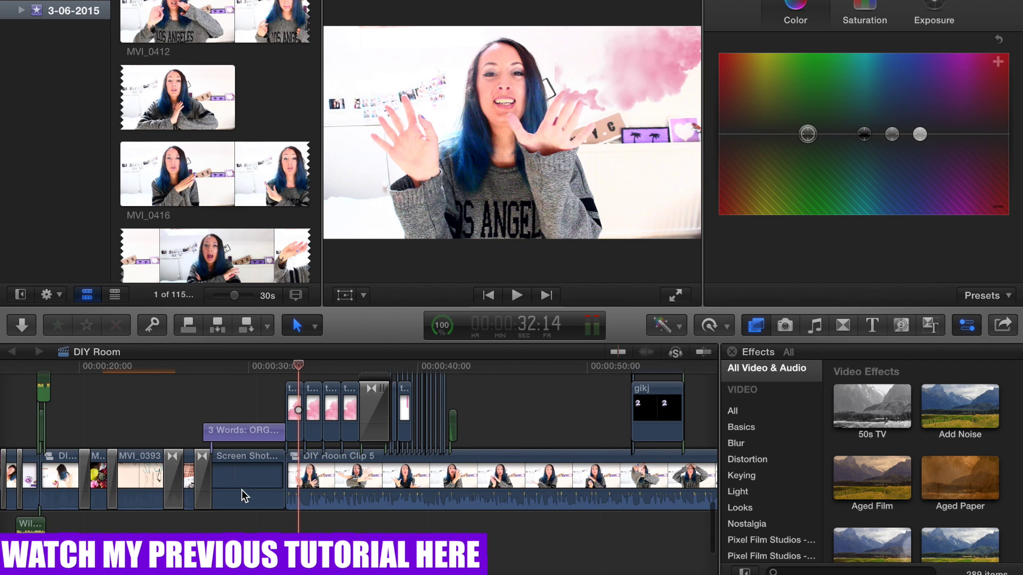
scroll(242, 490, "up", 5)
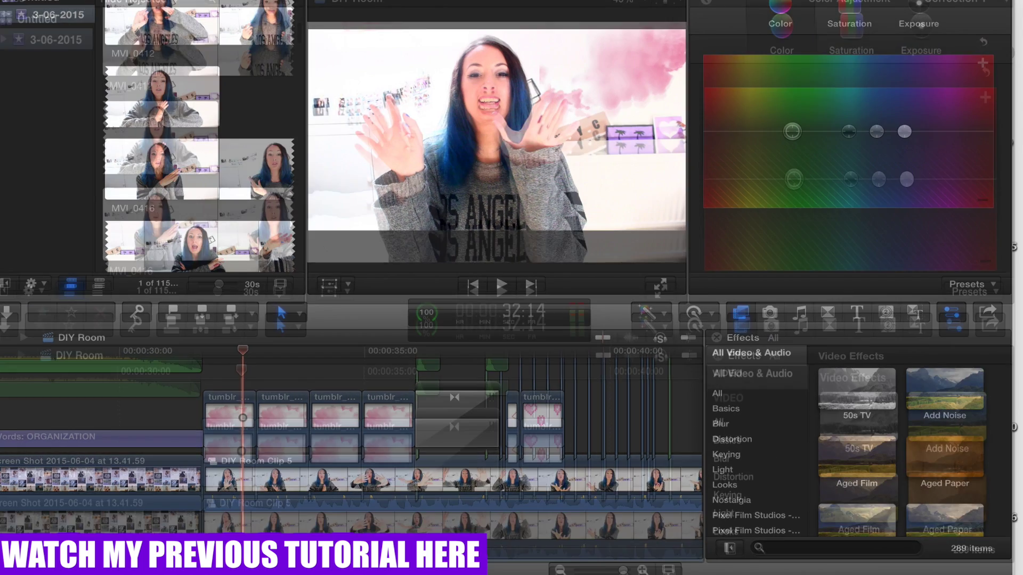
- Drag the pixel-heart tumblr .mov from Downloads onto the timeline above the storyline
scroll(237, 423, "up", 2)
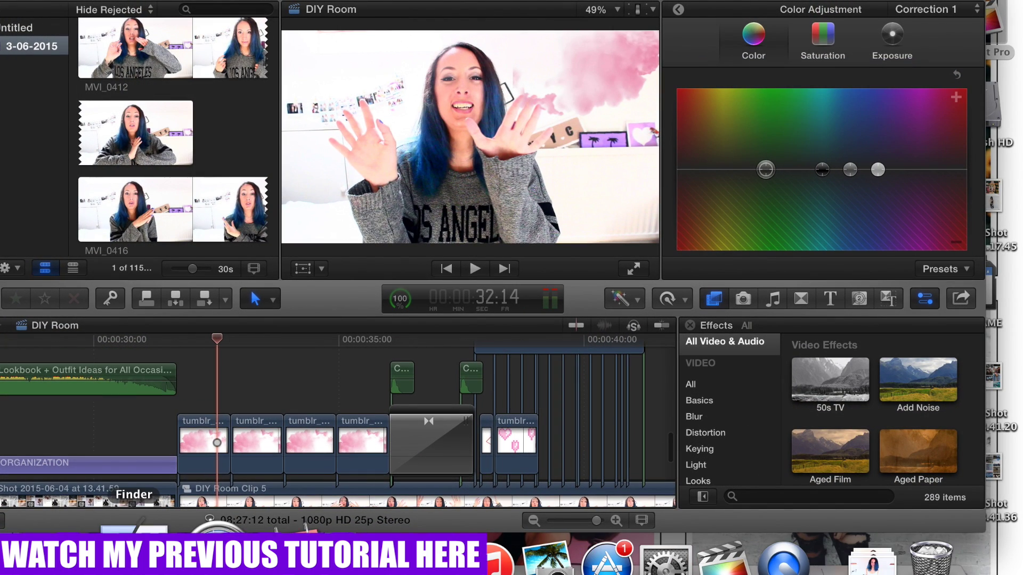
left_click(136, 557)
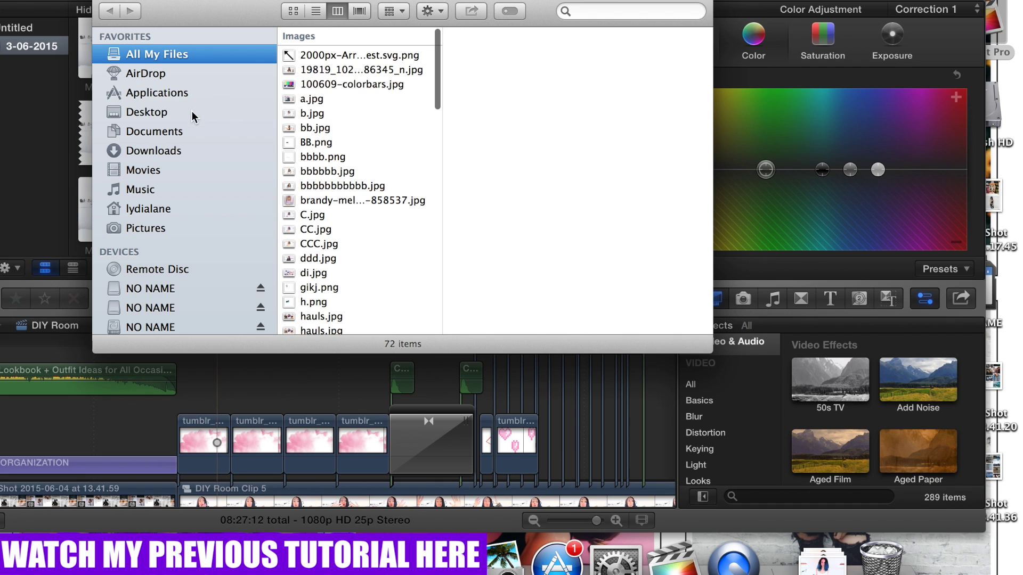
left_click(203, 153)
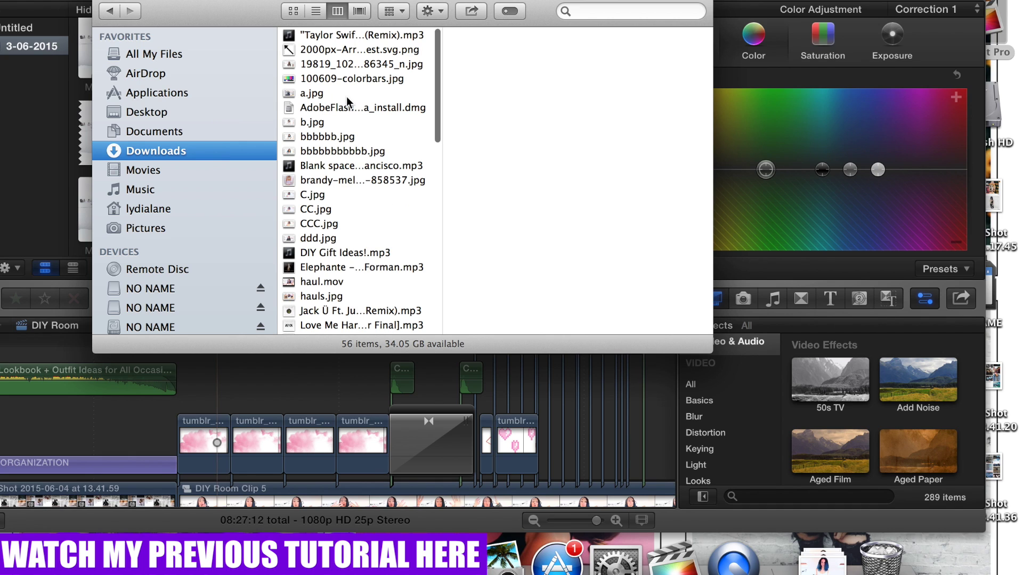
scroll(346, 97, "down", 10)
left_click(399, 197)
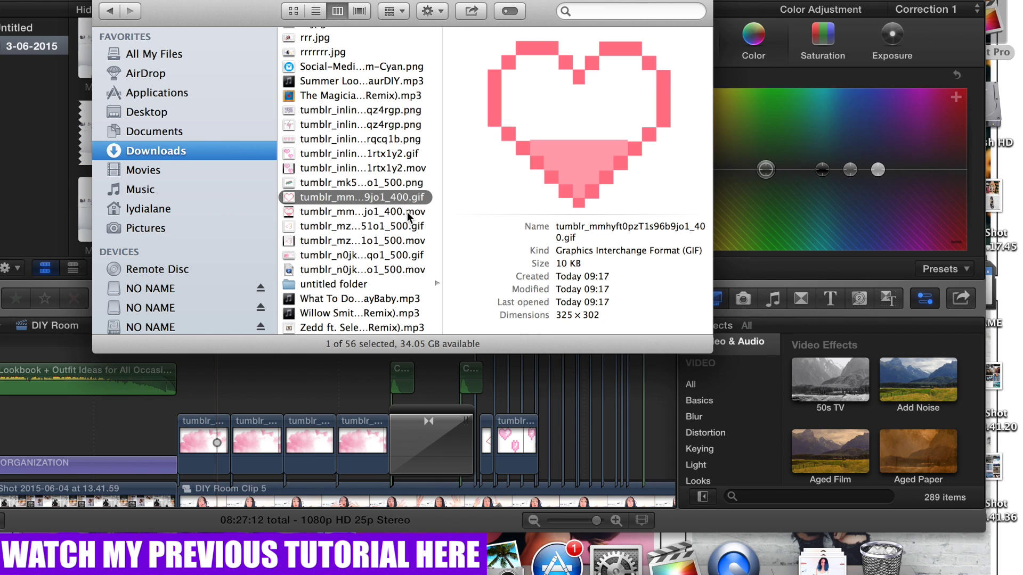
left_click(407, 212)
left_click_drag(251, 11, 726, 12)
left_click_drag(792, 212, 213, 380)
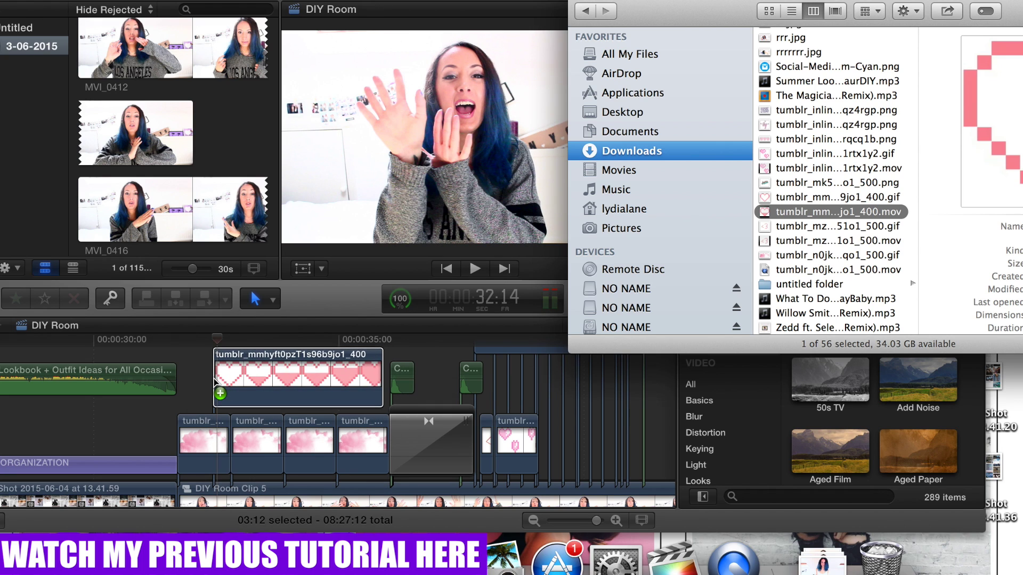
- Return to Final Cut Pro and play back the new heart overlay to preview it
left_click(290, 325)
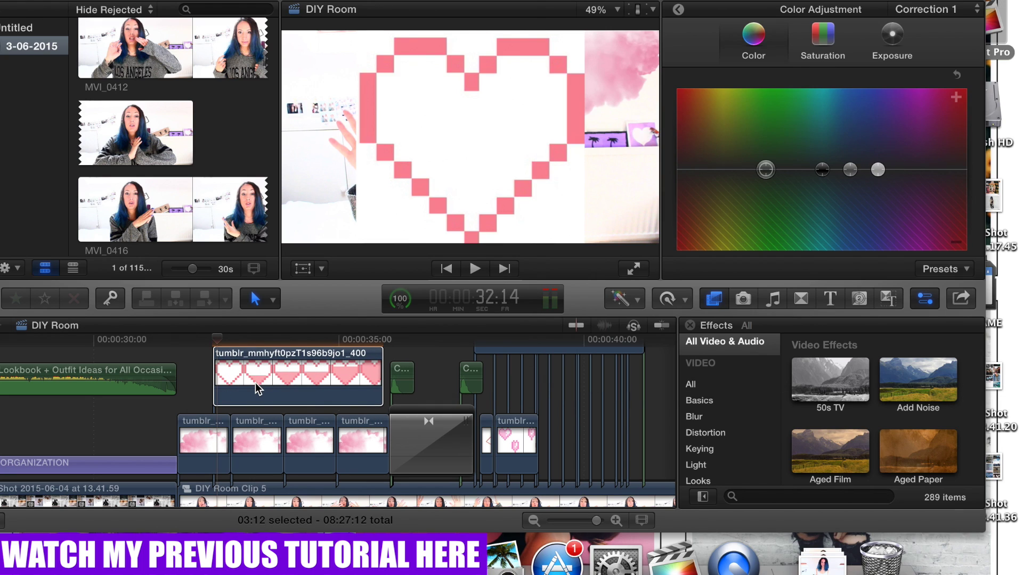
scroll(255, 383, "up", 3)
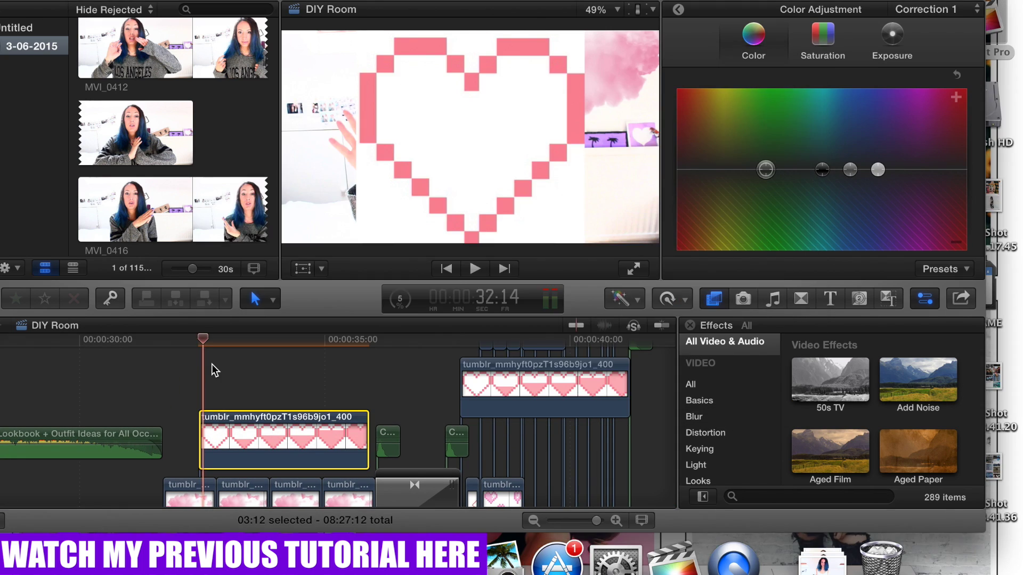
key("space")
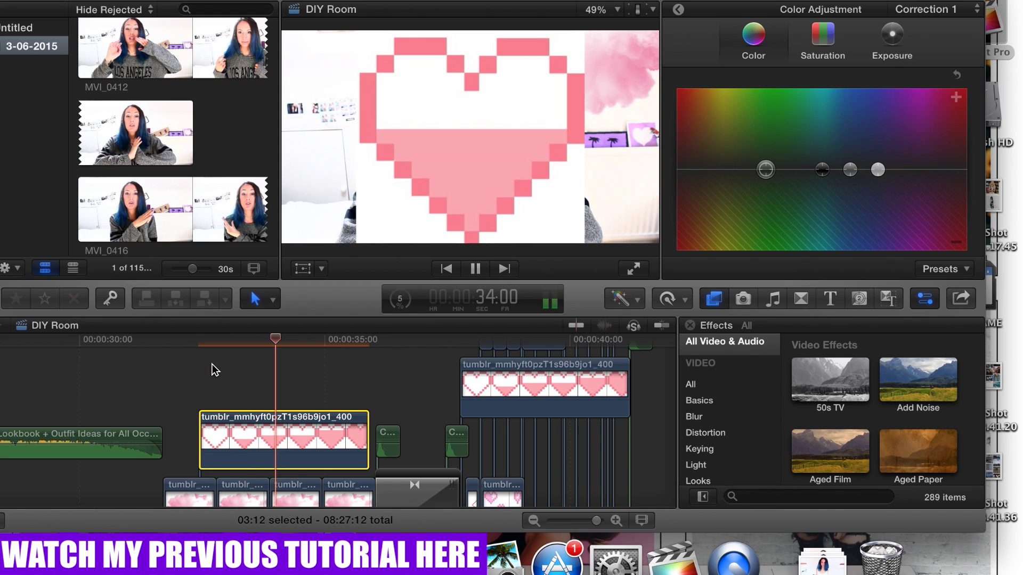
key("space")
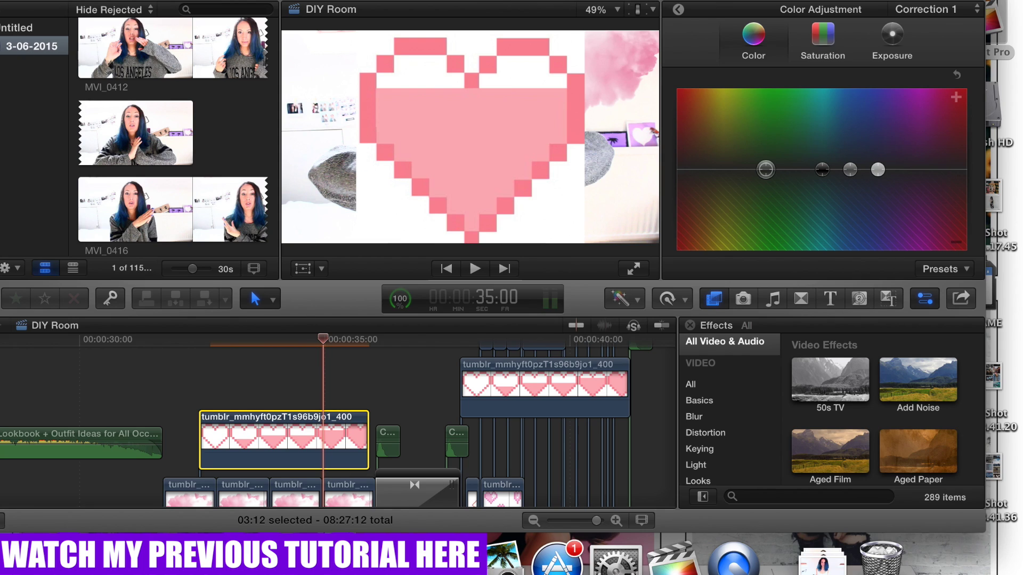
- Set the heart clip's Compositing blend mode to Darken
left_click(677, 11)
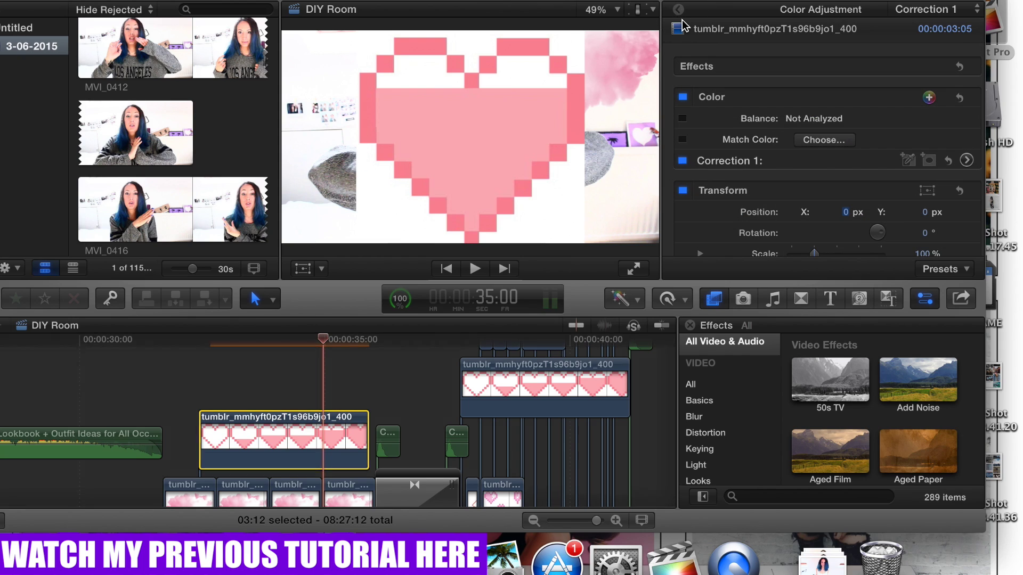
scroll(809, 166, "down", 10)
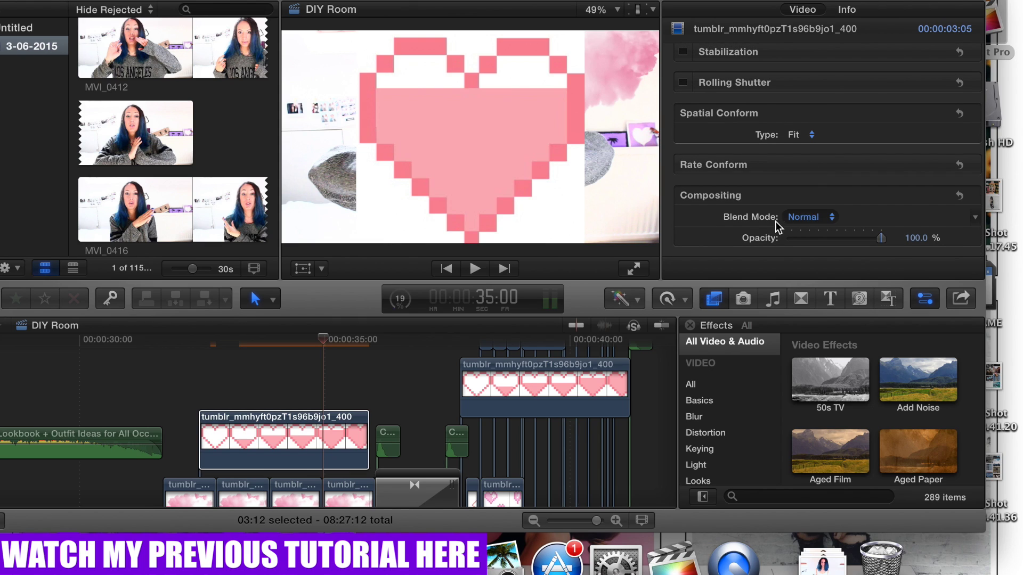
left_click(811, 220)
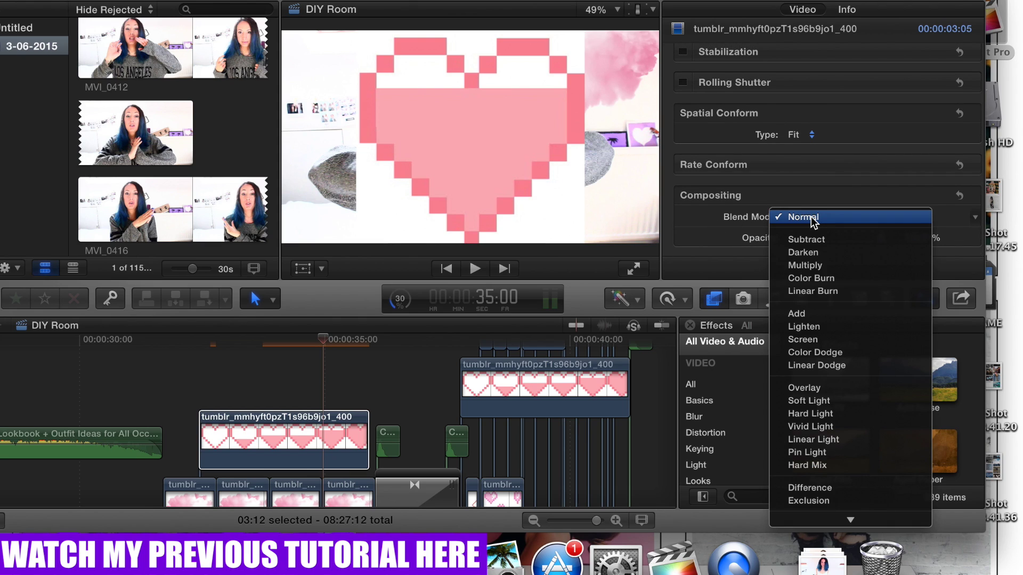
left_click(821, 252)
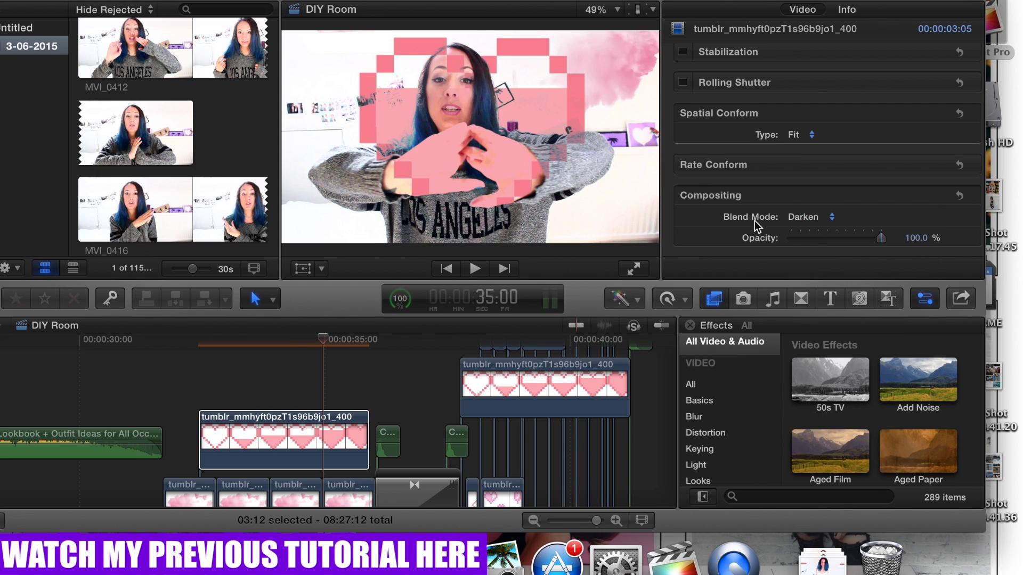
left_click(314, 437)
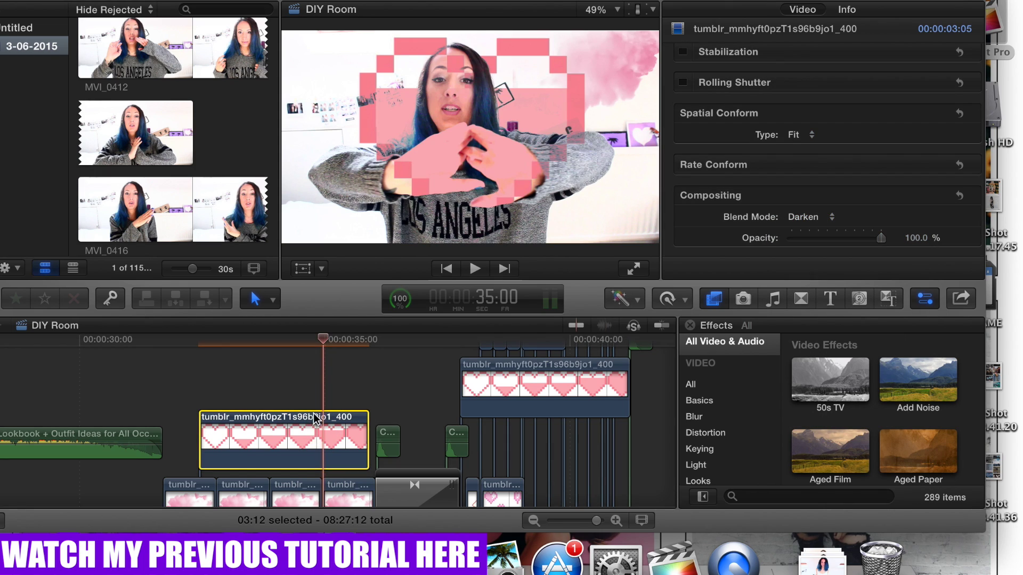
left_click(302, 270)
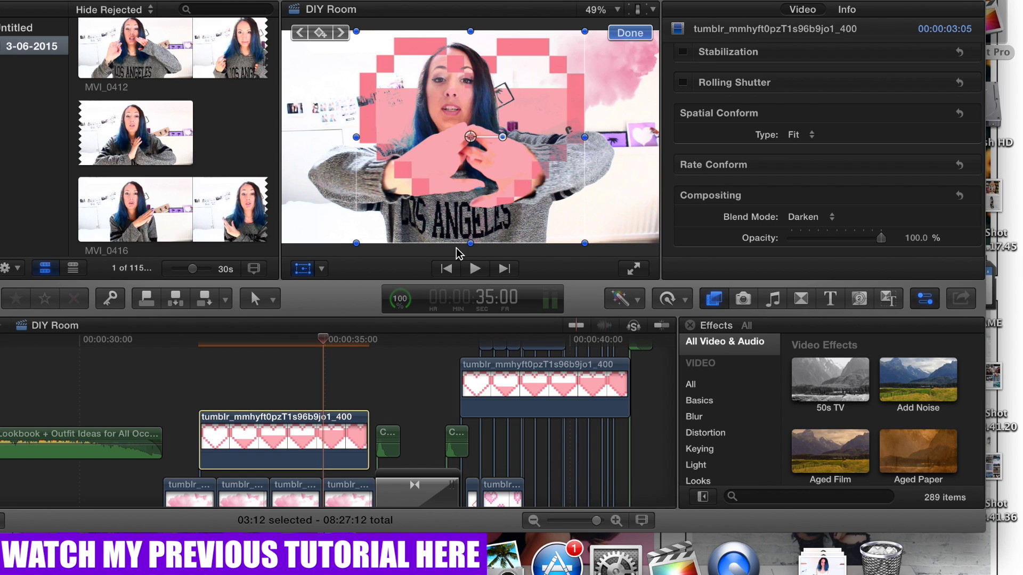
- Scale the heart to 40.82% at X -649.2, Y 283.1 px and preview it
left_click_drag(585, 246, 343, 100)
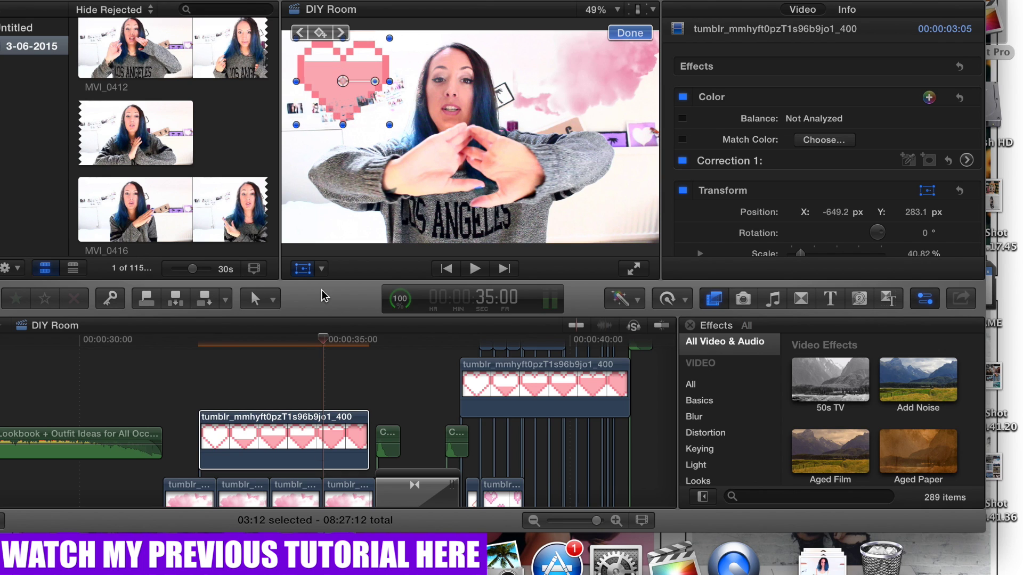
left_click(184, 398)
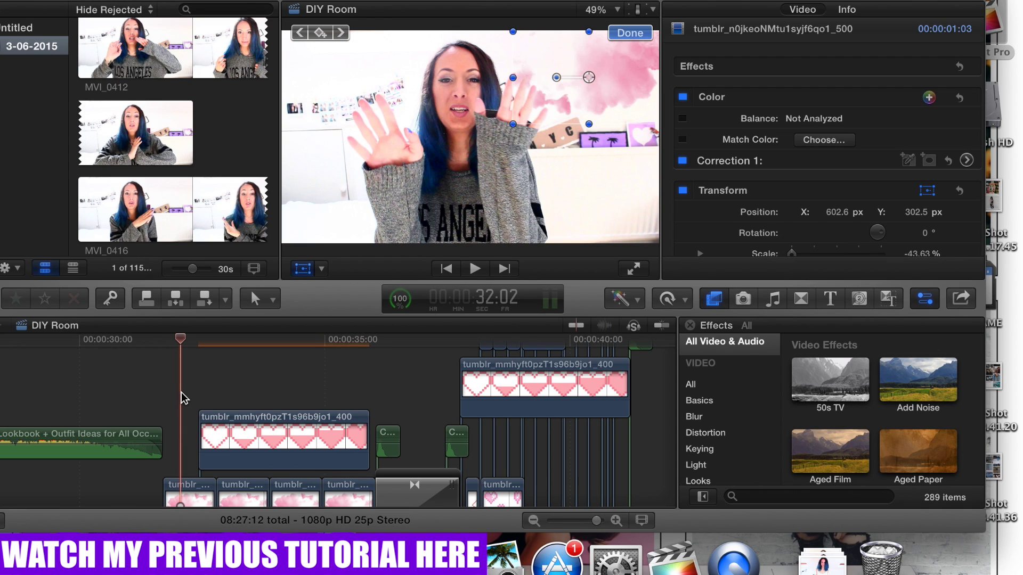
key("space")
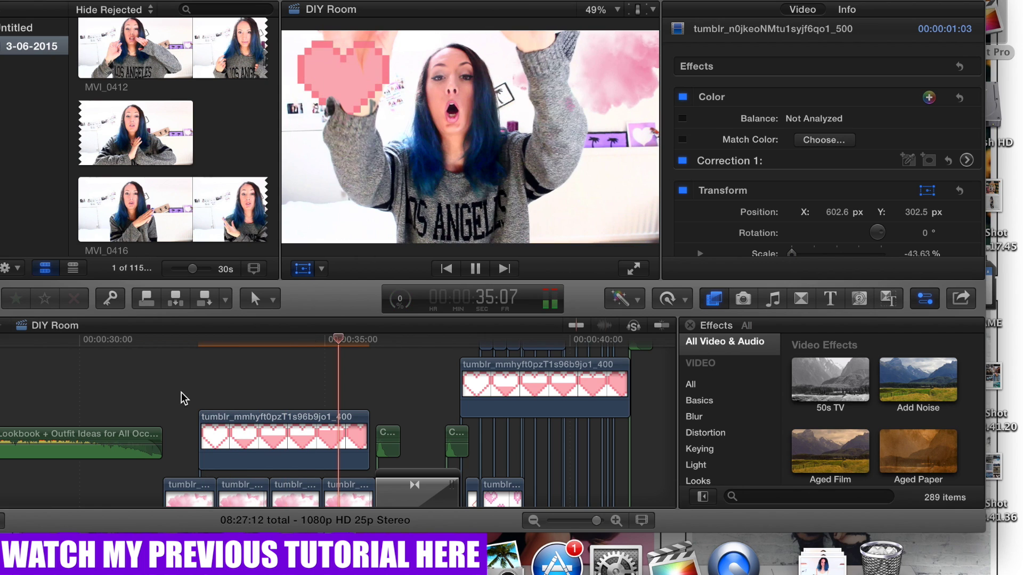
key("space")
left_click_drag(358, 347, 305, 348)
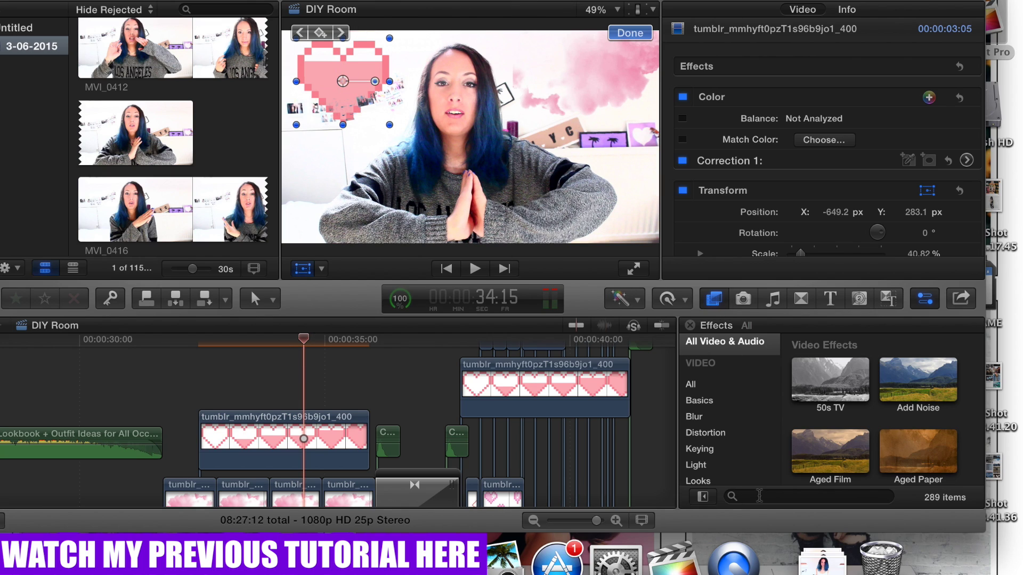
left_click(714, 300)
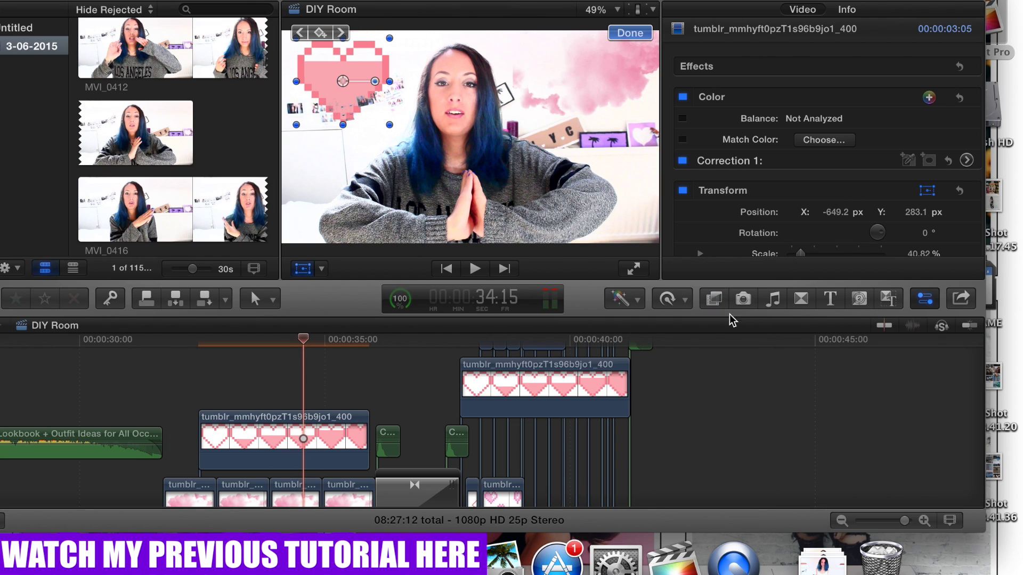
- Apply the Handheld effect to the heart sticker with Shakiness 85.38 and preview it
left_click(714, 299)
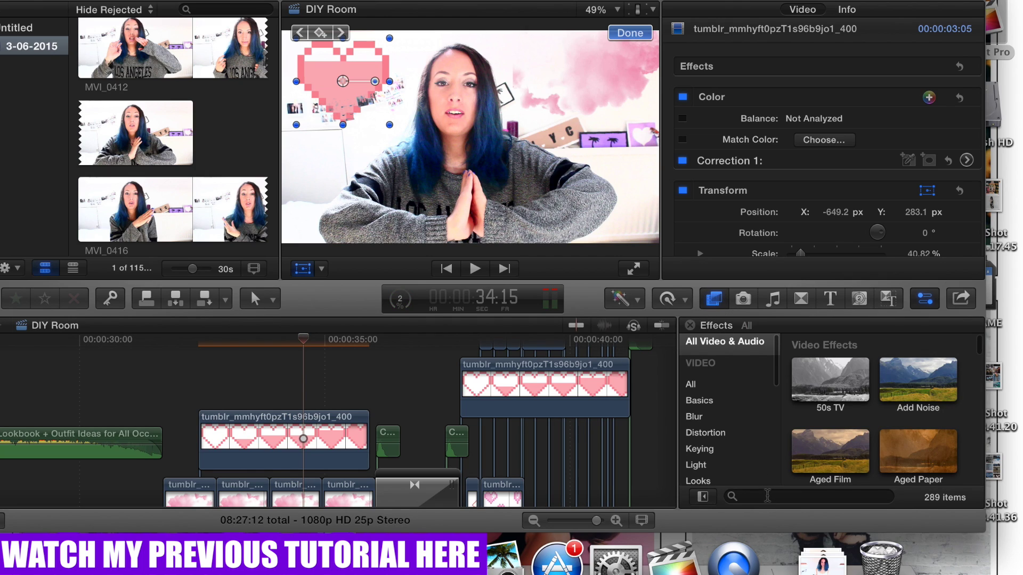
left_click(766, 496)
type("hand")
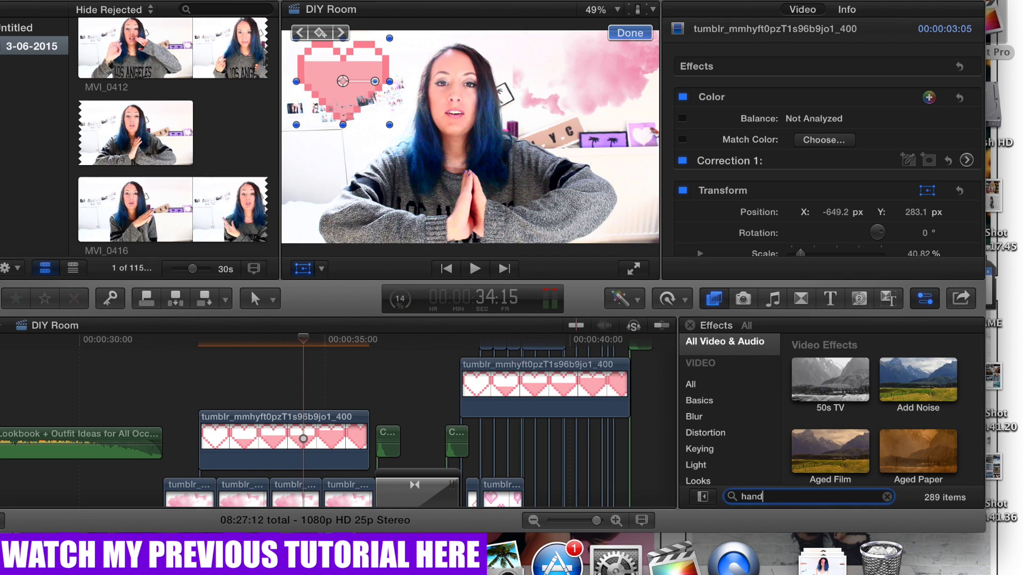
type("hel")
left_click_drag(850, 387, 297, 451)
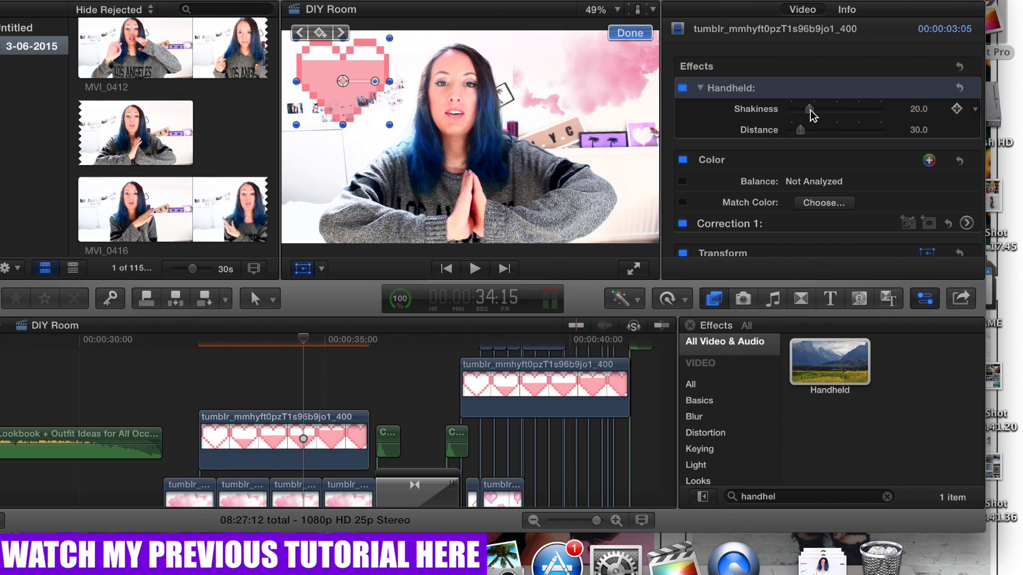
left_click_drag(809, 110, 867, 119)
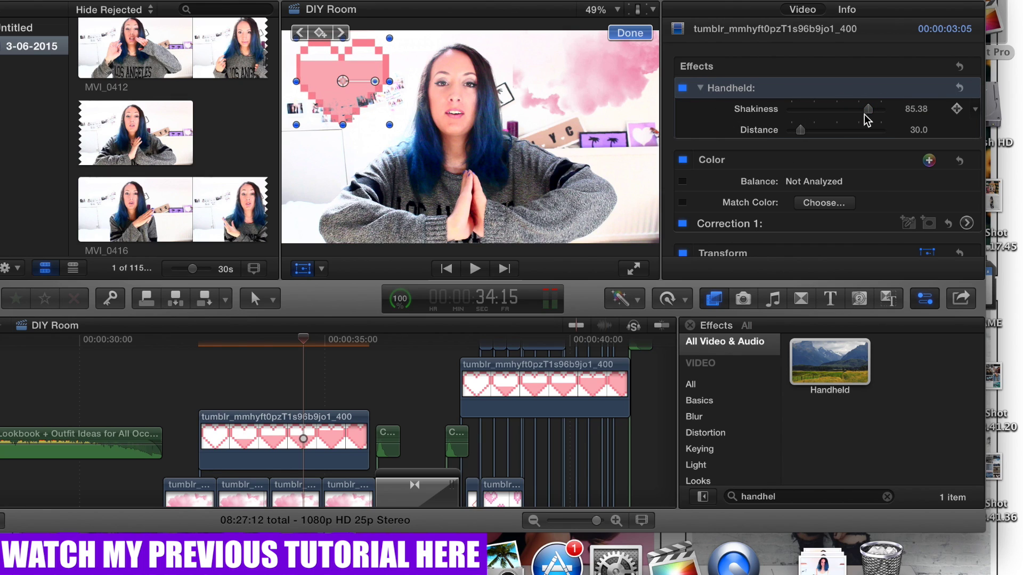
left_click(175, 403)
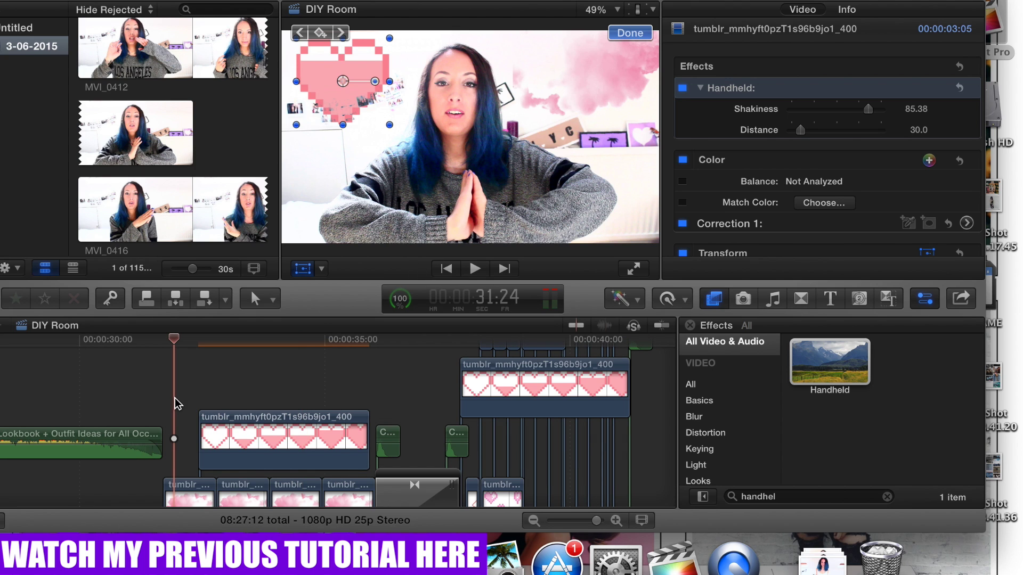
key("space")
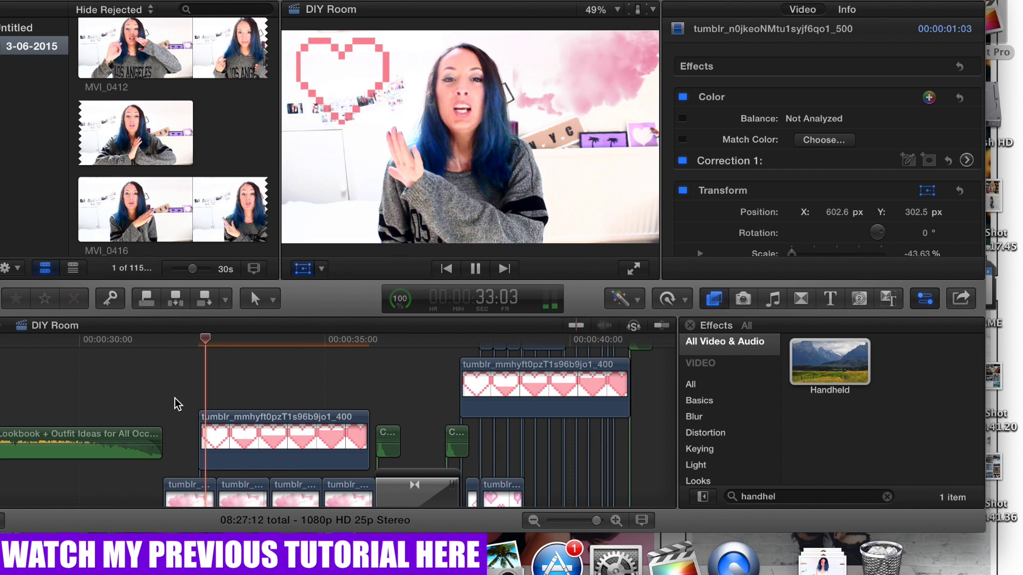
key("space")
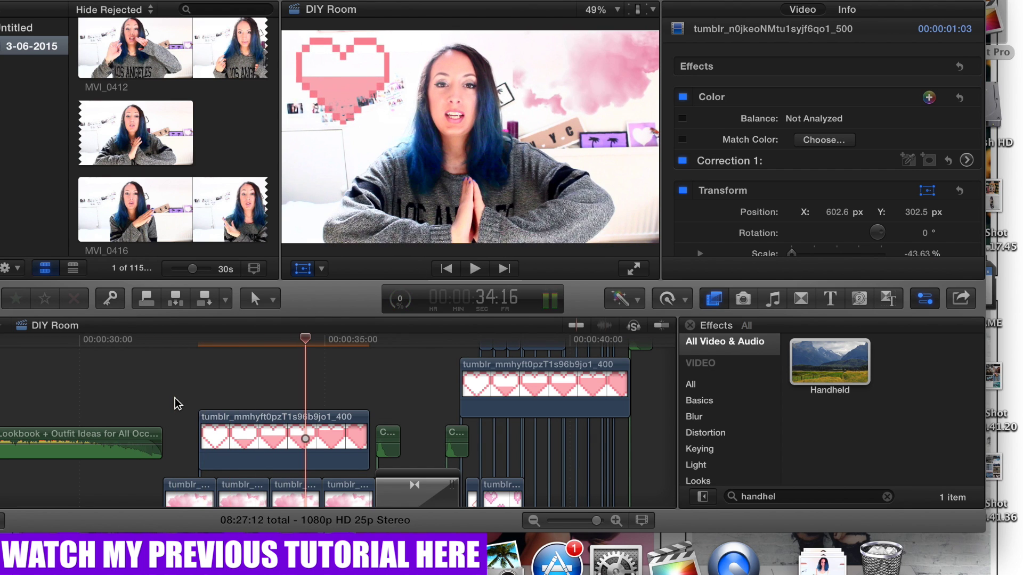
left_click(305, 438)
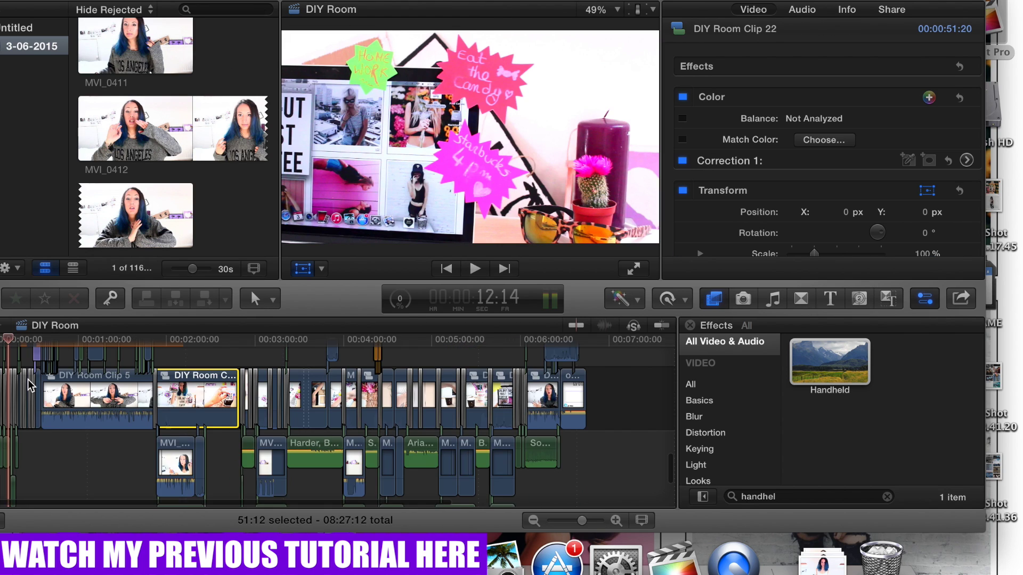
- Zoom the timeline in and scroll back to place the playhead at opening clip MVI_0389
key("super+equal")
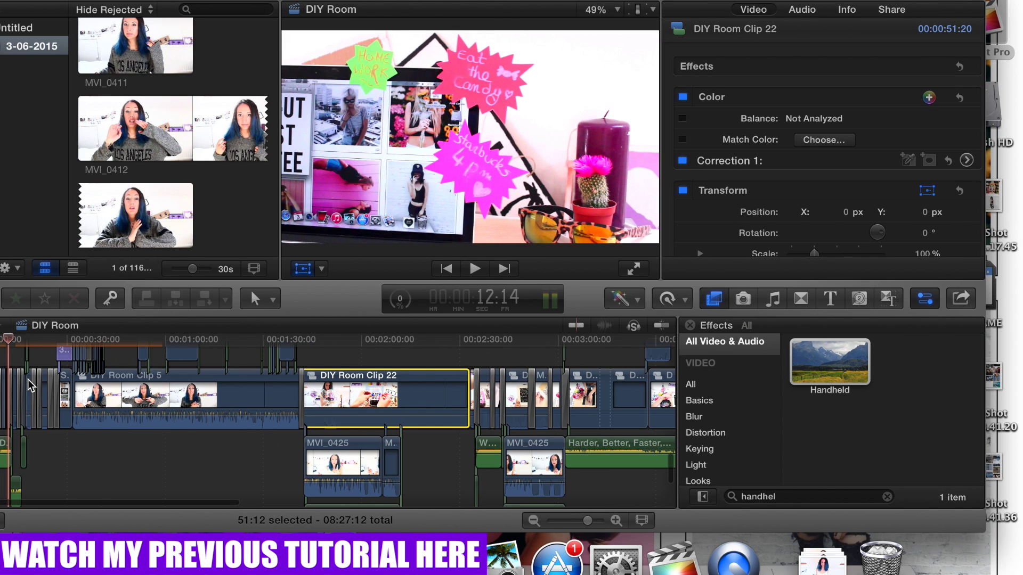
key("super+equal")
key("super+equal")
key("super+equal")
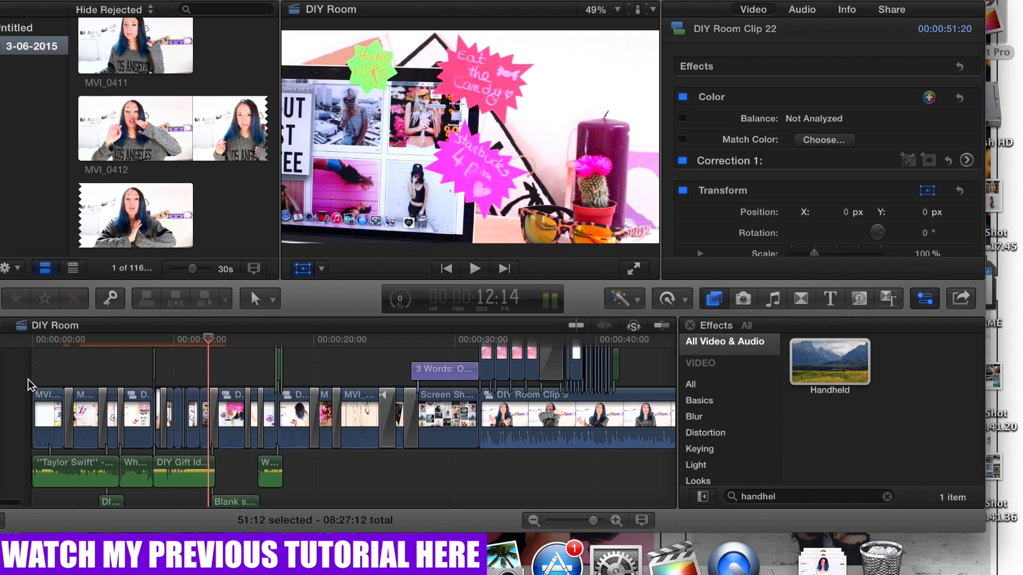
scroll(29, 385, "right", 3)
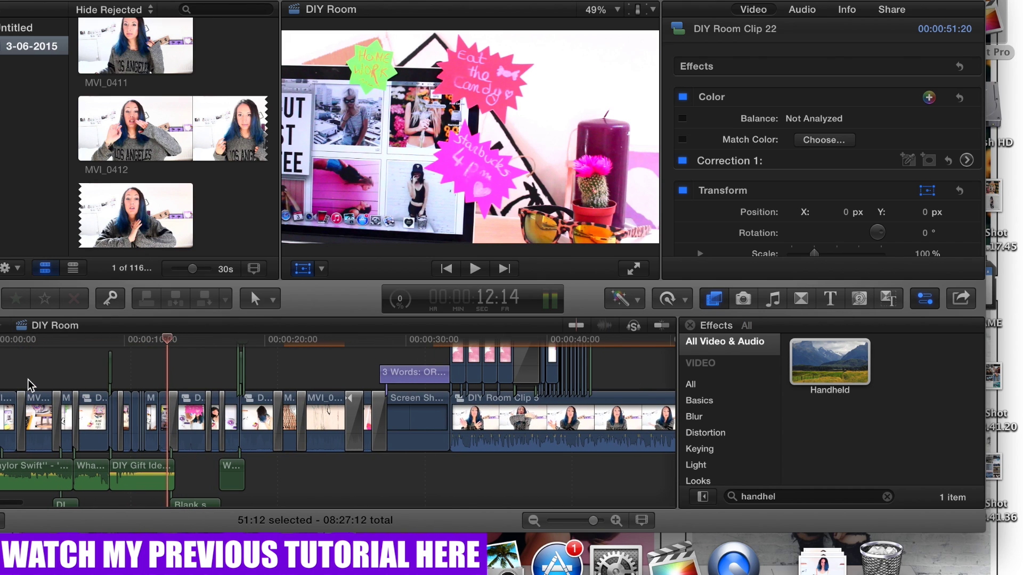
key("super+equal")
key("super+equal")
key("super+equal")
key("super+equal")
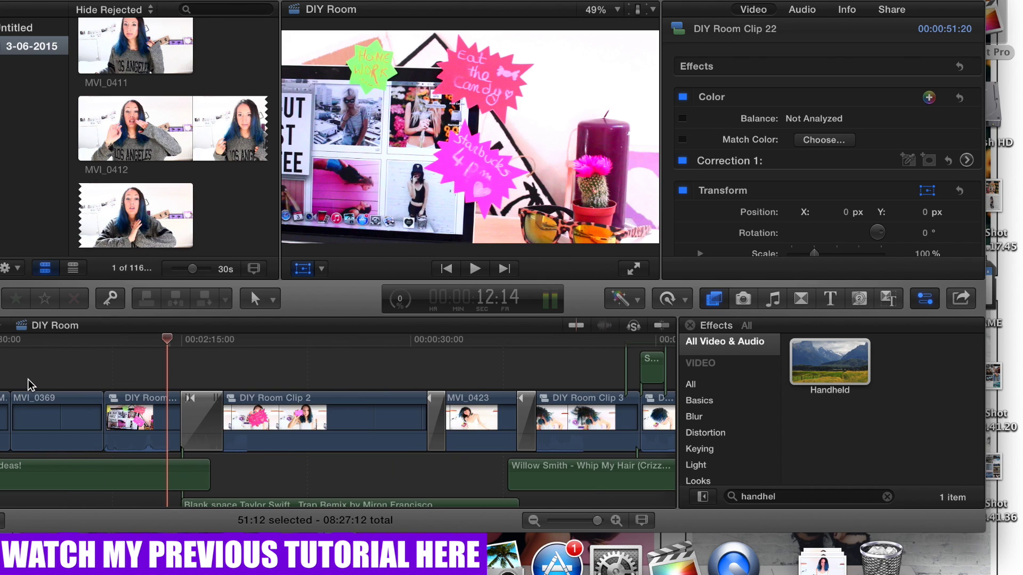
scroll(29, 384, "left", 15)
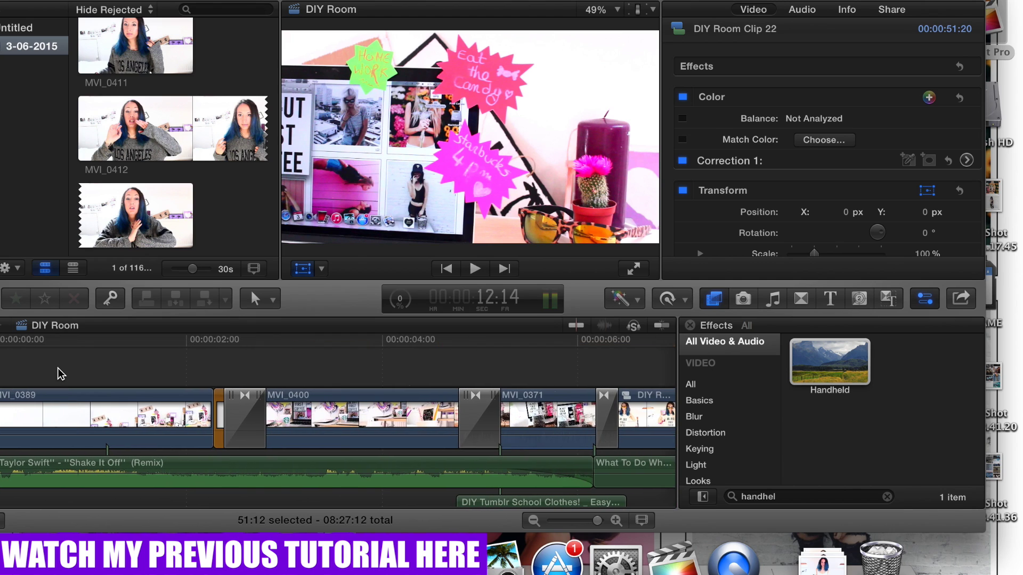
left_click(58, 373)
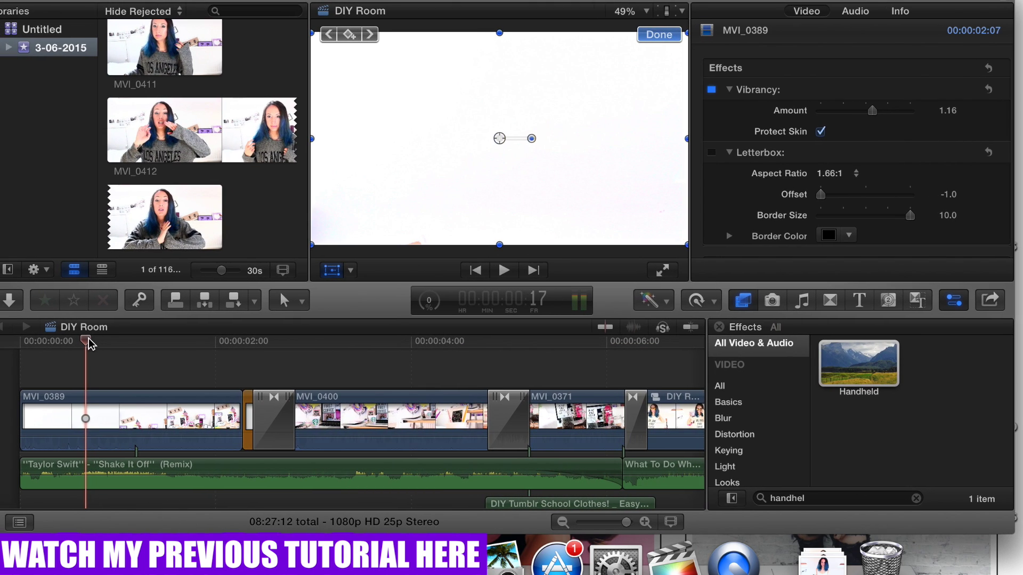
- Scrub and play the video's opening, previewing the title and magenta glitch frames
left_click_drag(89, 344, 51, 340)
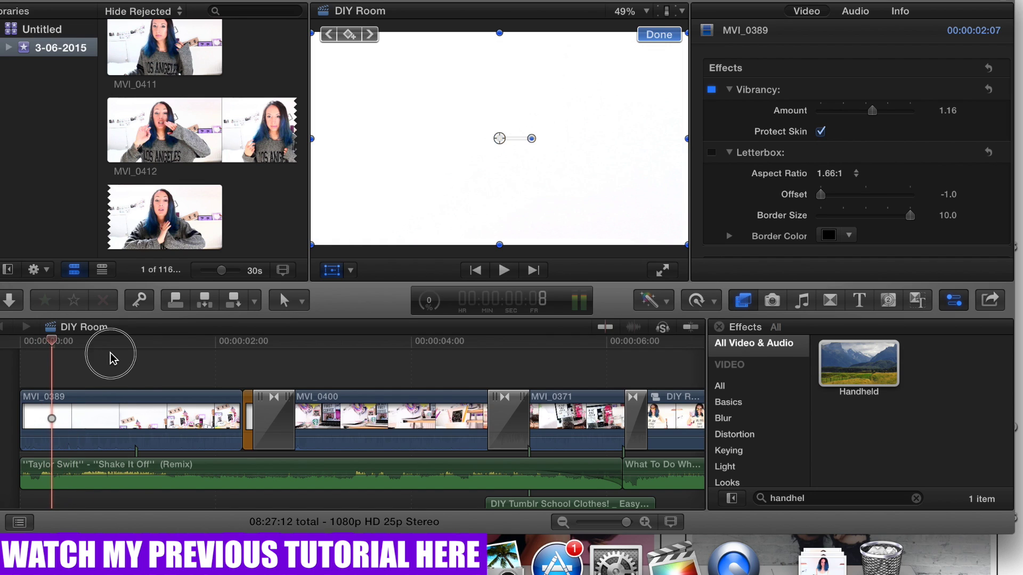
left_click_drag(112, 358, 156, 361)
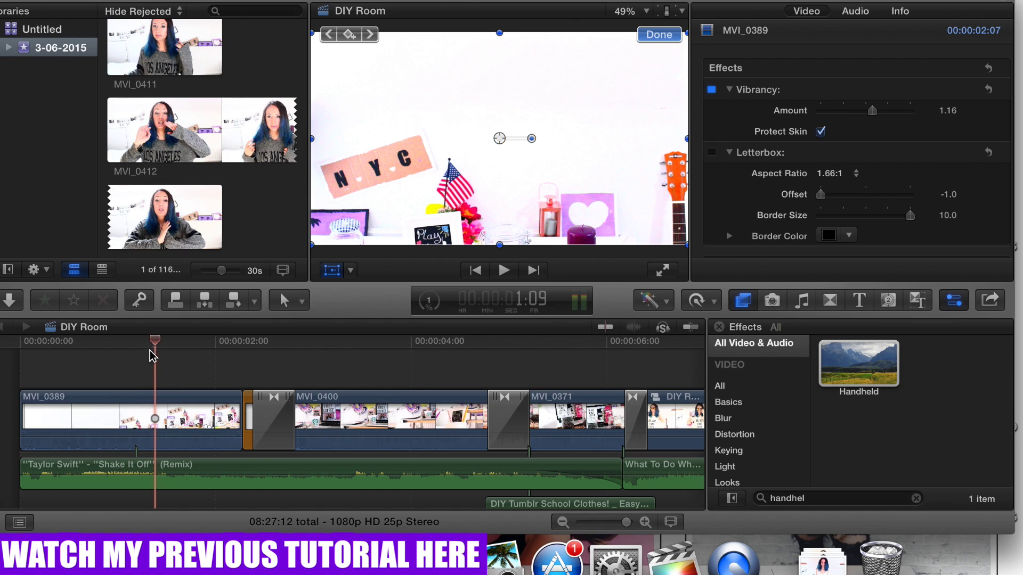
left_click_drag(153, 346, 14, 369)
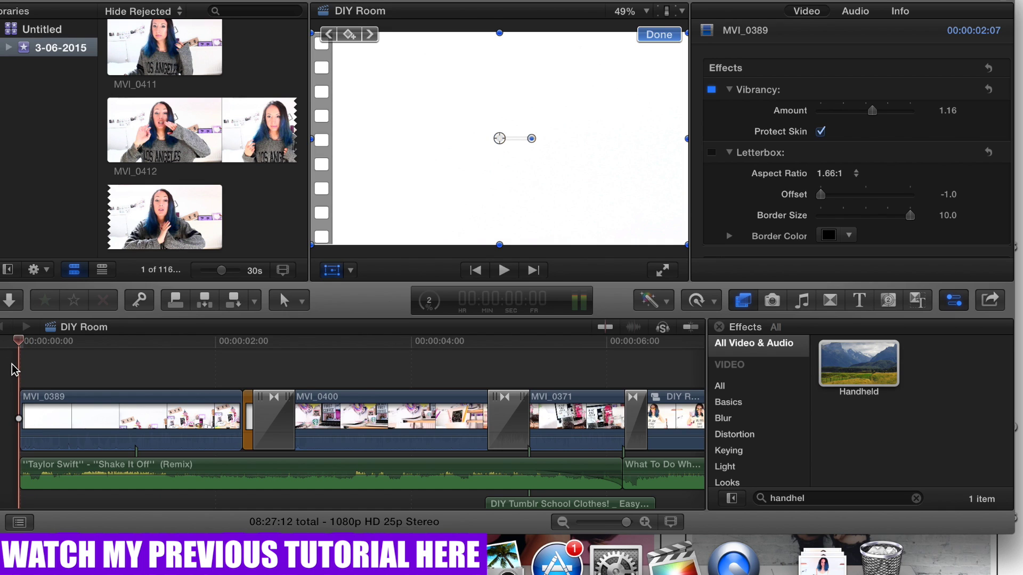
key("space")
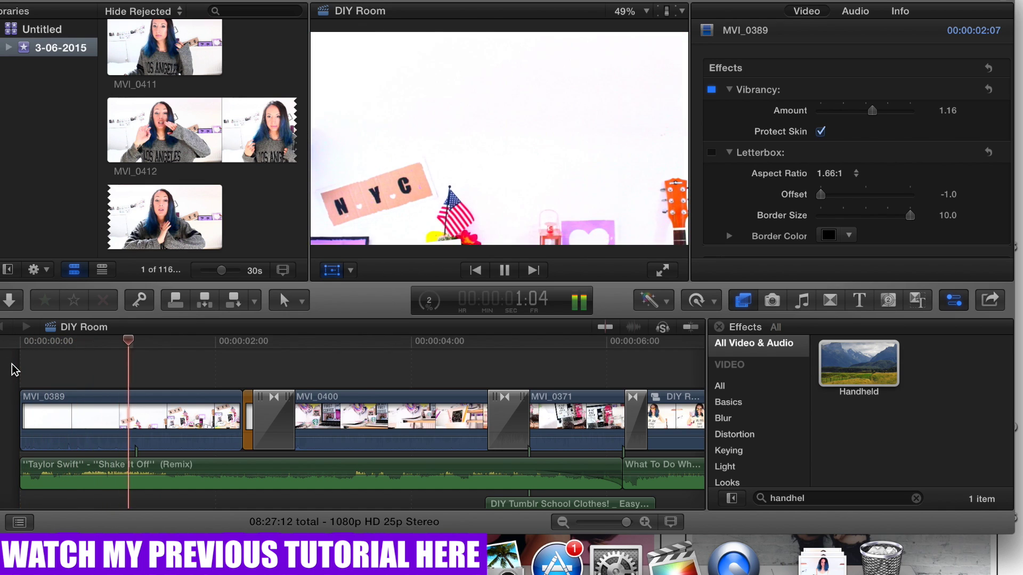
key("space")
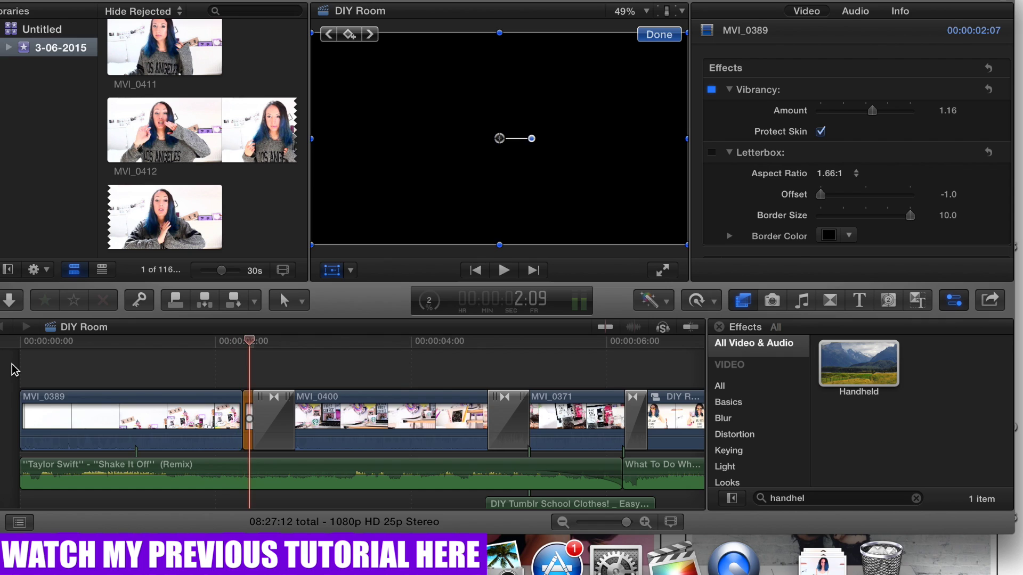
left_click_drag(247, 340, 244, 343)
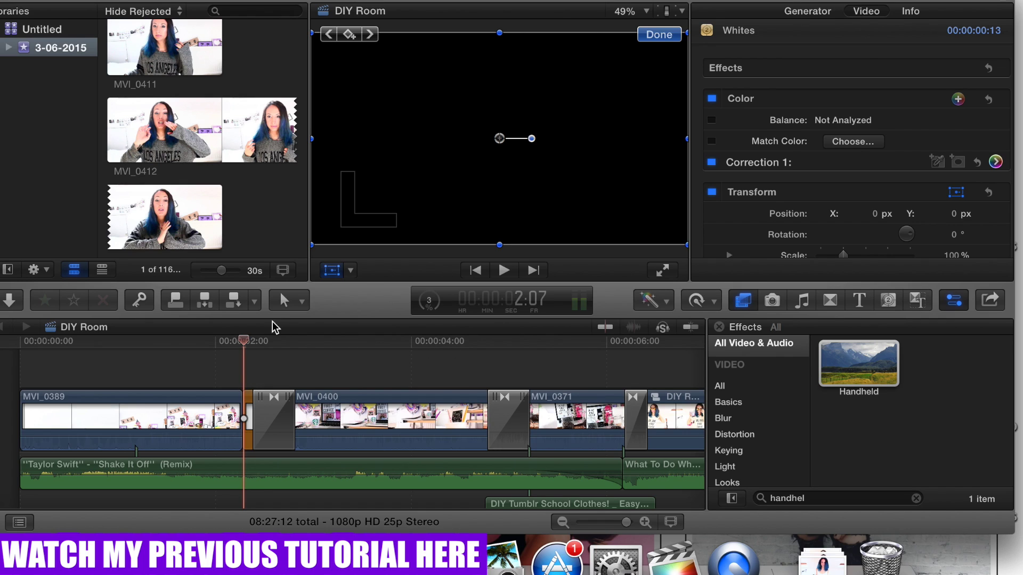
left_click_drag(242, 342, 264, 343)
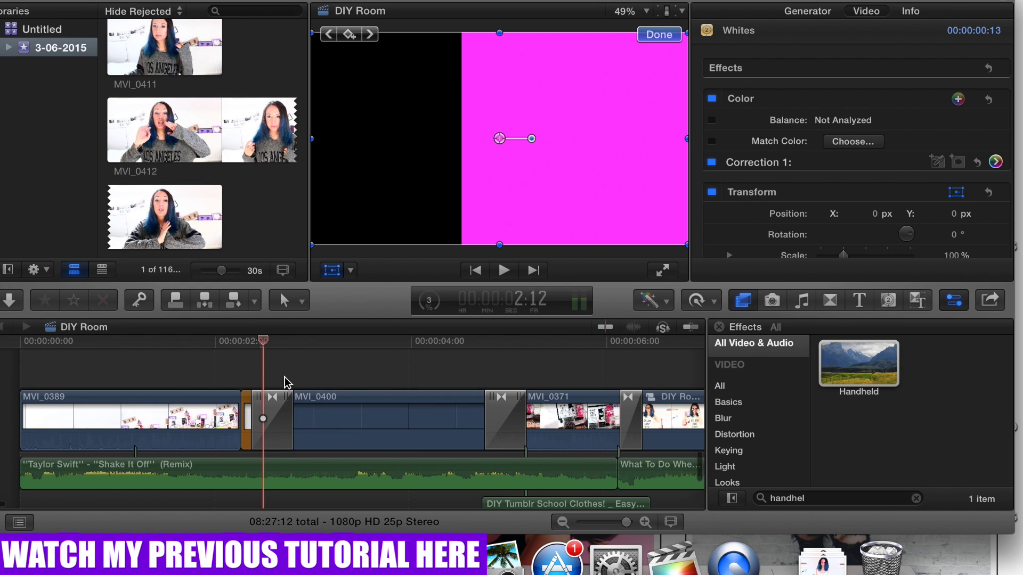
- Select MVI_0389 to show its Vibrancy 1.16 and 1.66:1 Letterbox settings in the Inspector
key("super+minus")
left_click(196, 376)
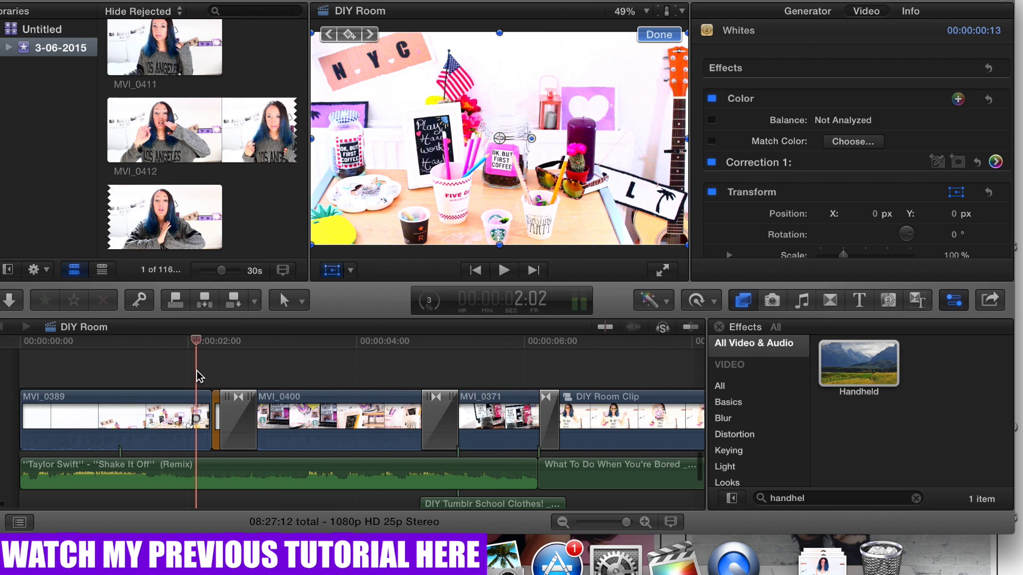
left_click(193, 415)
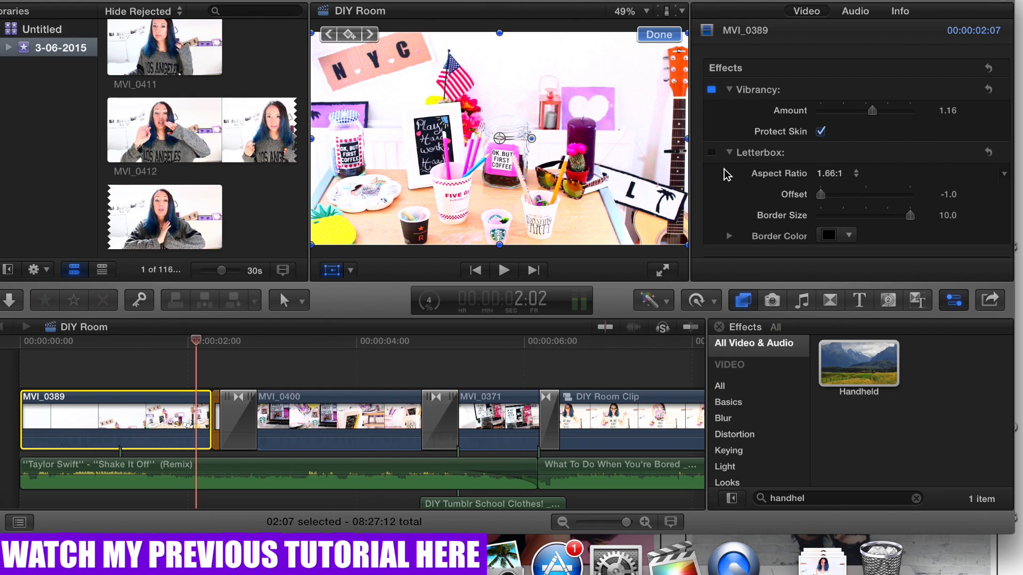
scroll(725, 171, "down", 1)
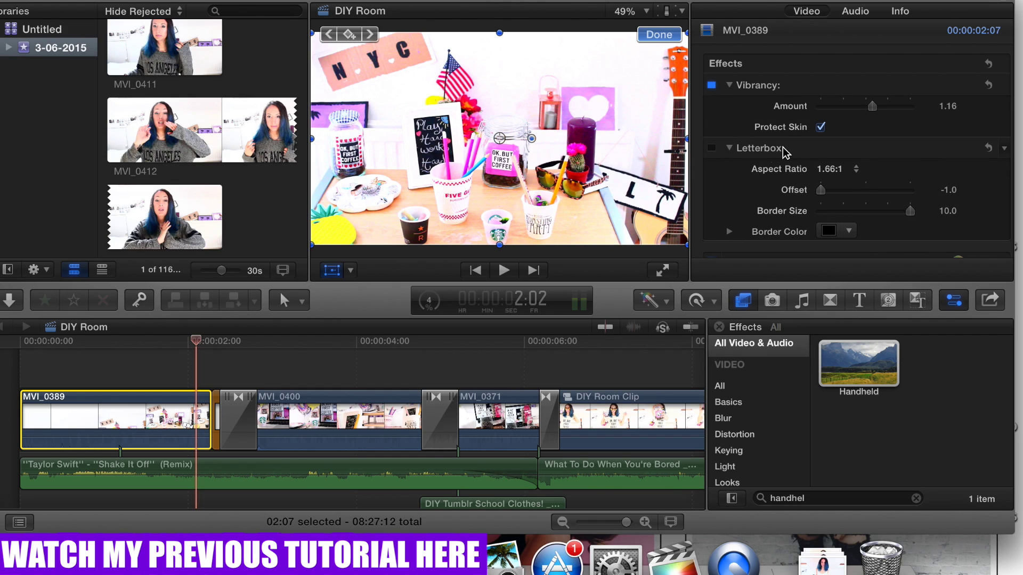
- Search the Effects Browser with 'v' to find the Vibrancy effect
left_click(739, 406)
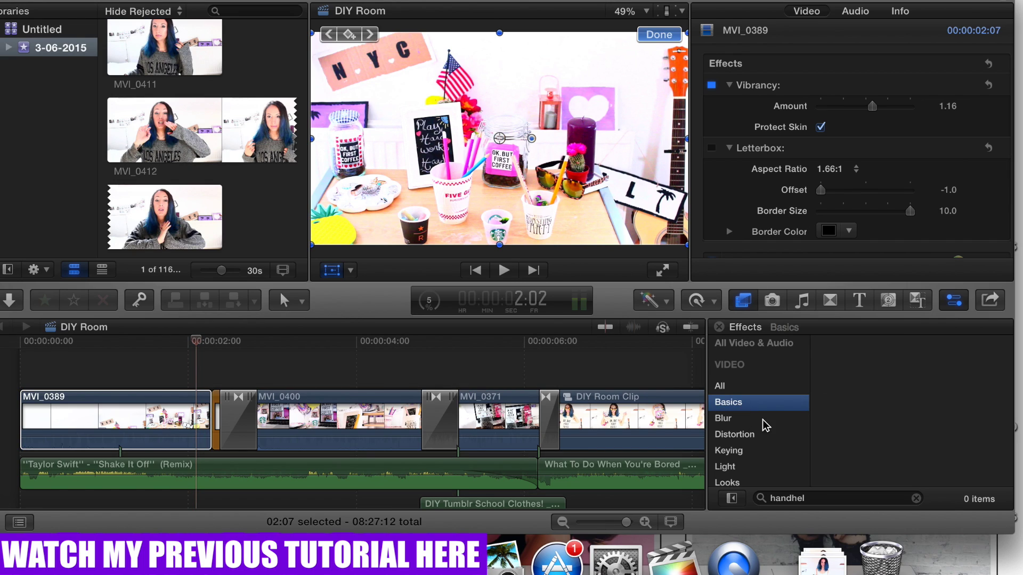
left_click(822, 497)
type("vibrancy")
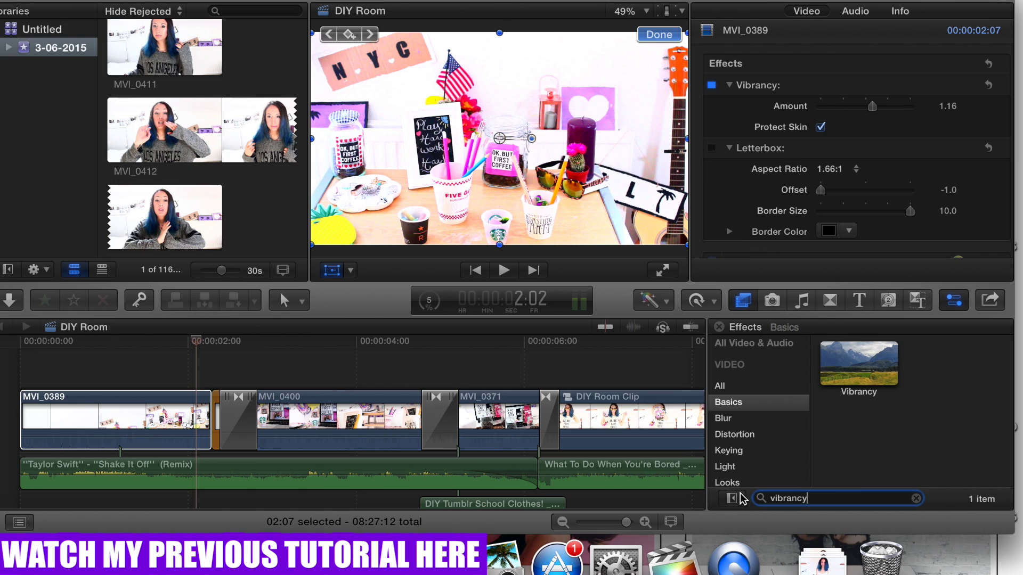
left_click(824, 106)
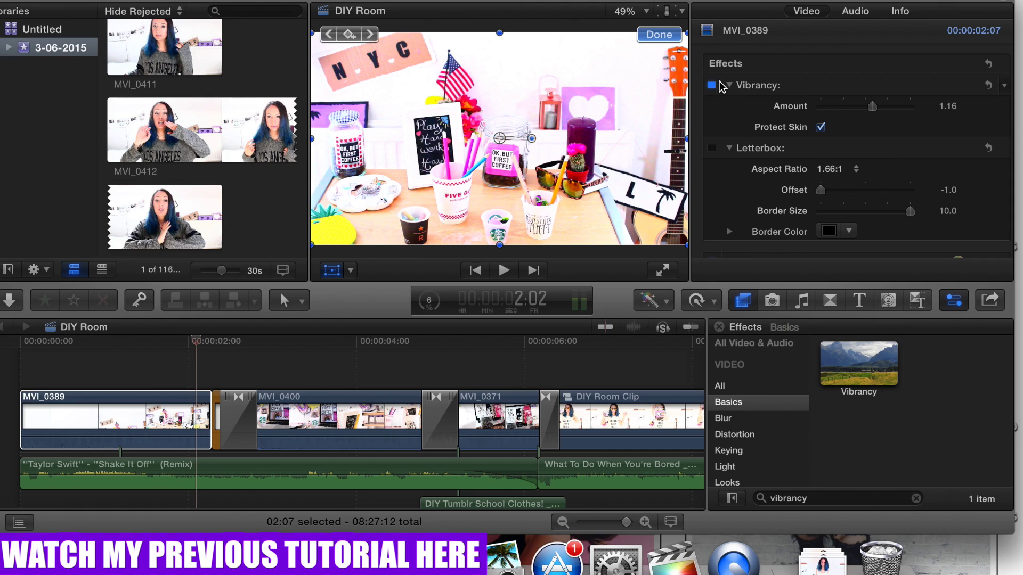
- Compare MVI_0389 with Vibrancy off and on, then set its Amount to 1.31
left_click(710, 85)
left_click(711, 86)
left_click(710, 86)
left_click_drag(871, 110, 826, 128)
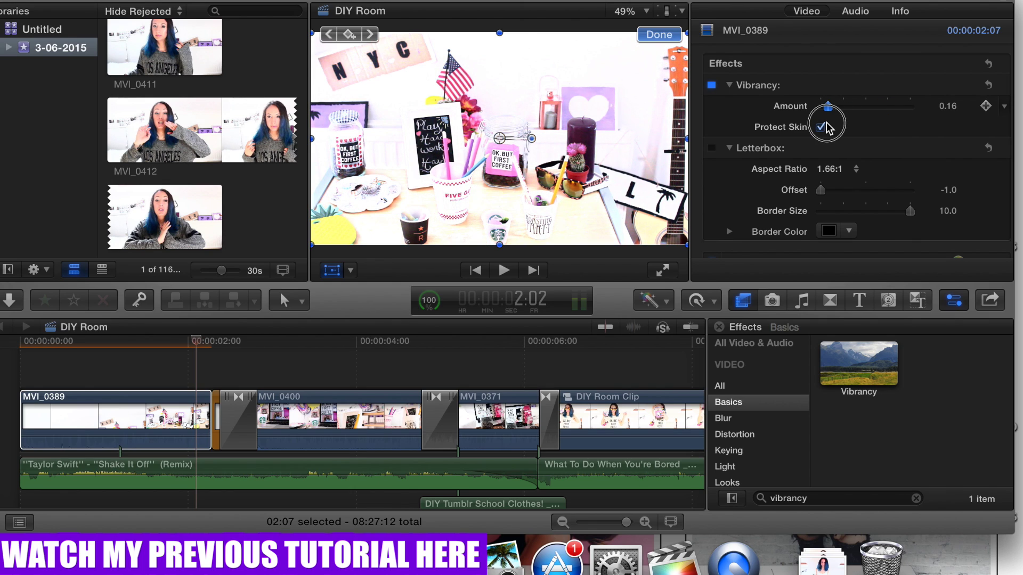
left_click(885, 106)
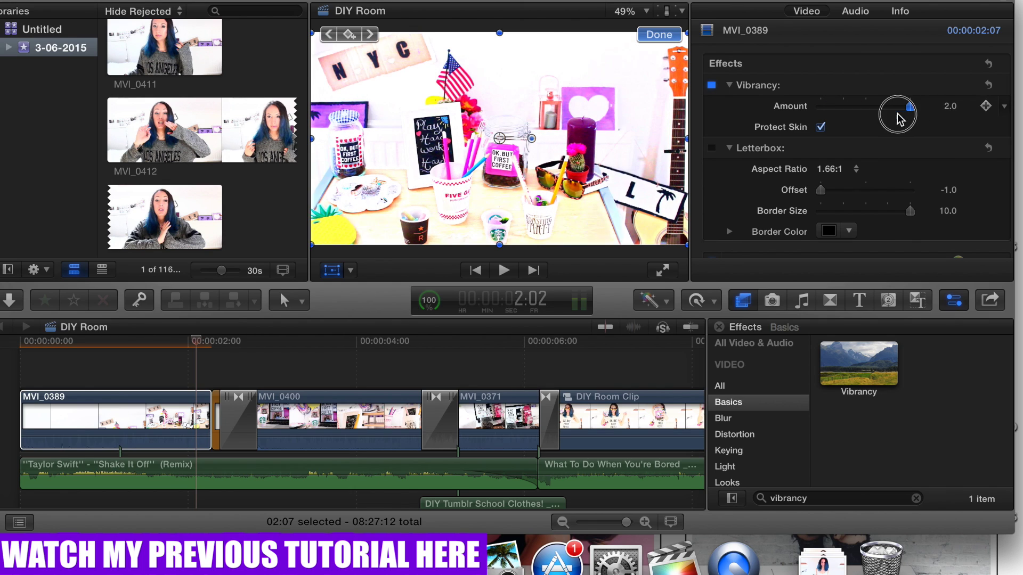
left_click_drag(883, 116, 879, 116)
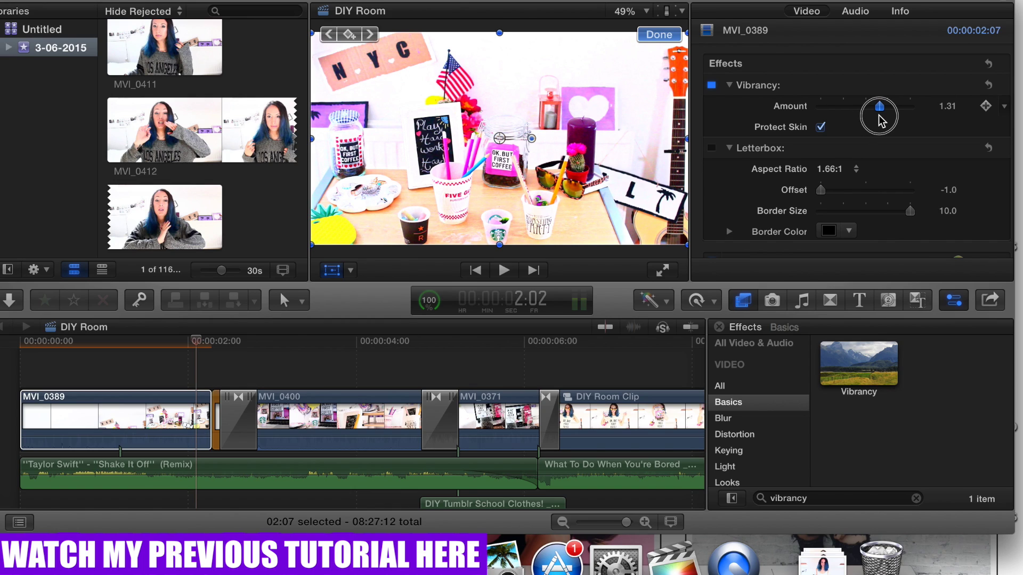
scroll(845, 148, "down", 3)
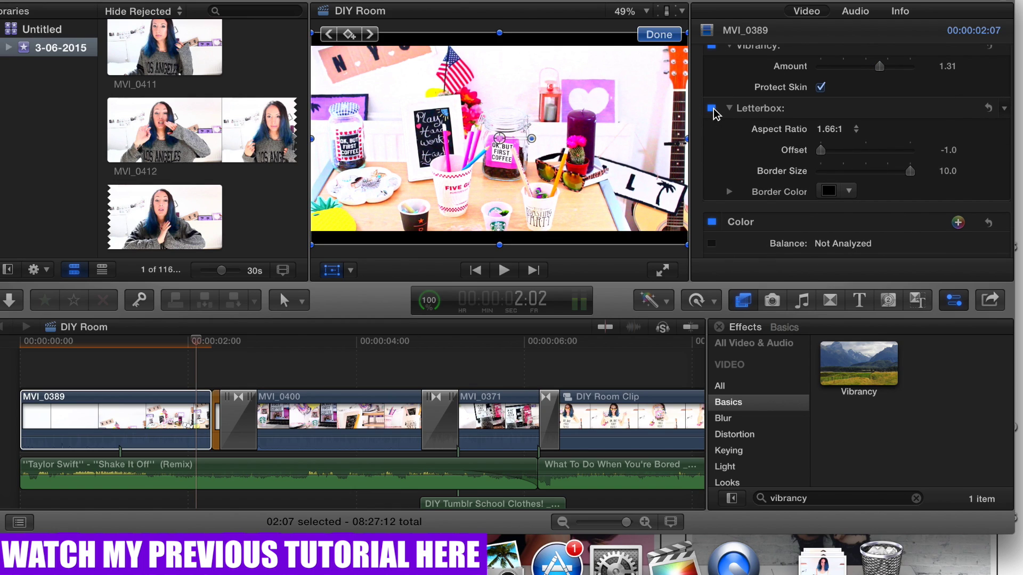
- Make the letterbox border white, trying 1.70:1 before returning to 1.66:1
left_click(848, 192)
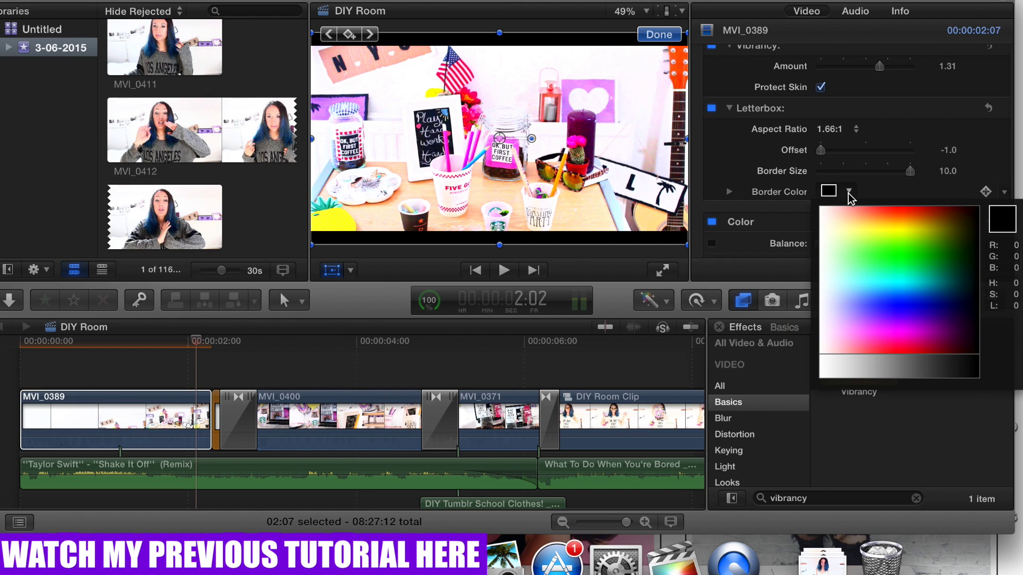
left_click(823, 251)
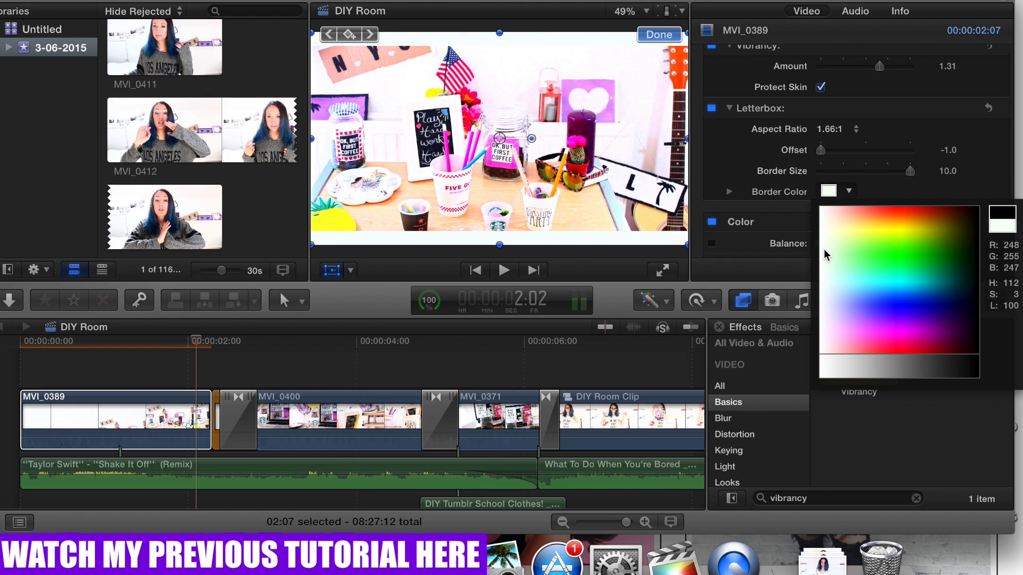
key("Escape")
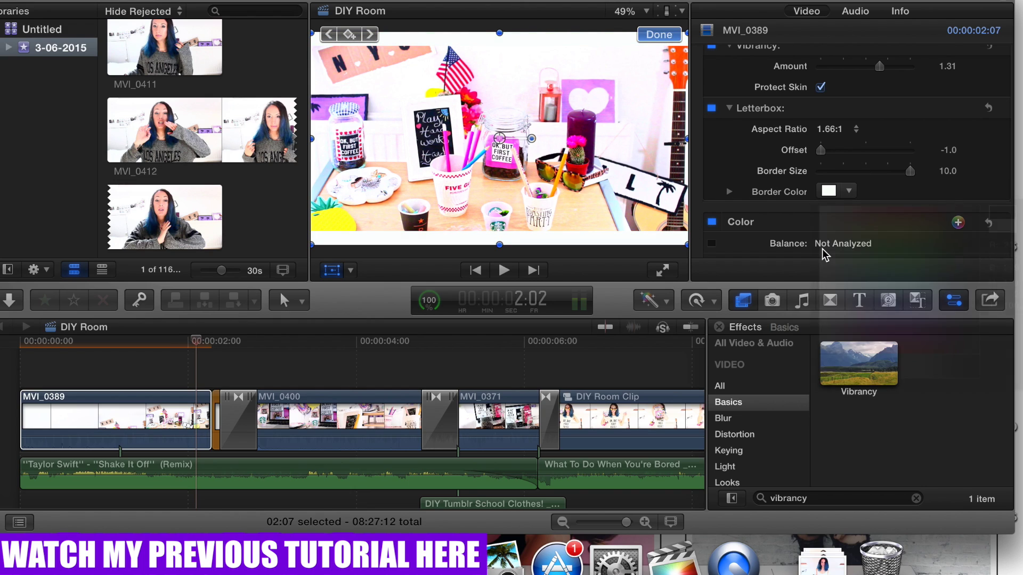
left_click(843, 130)
left_click(831, 142)
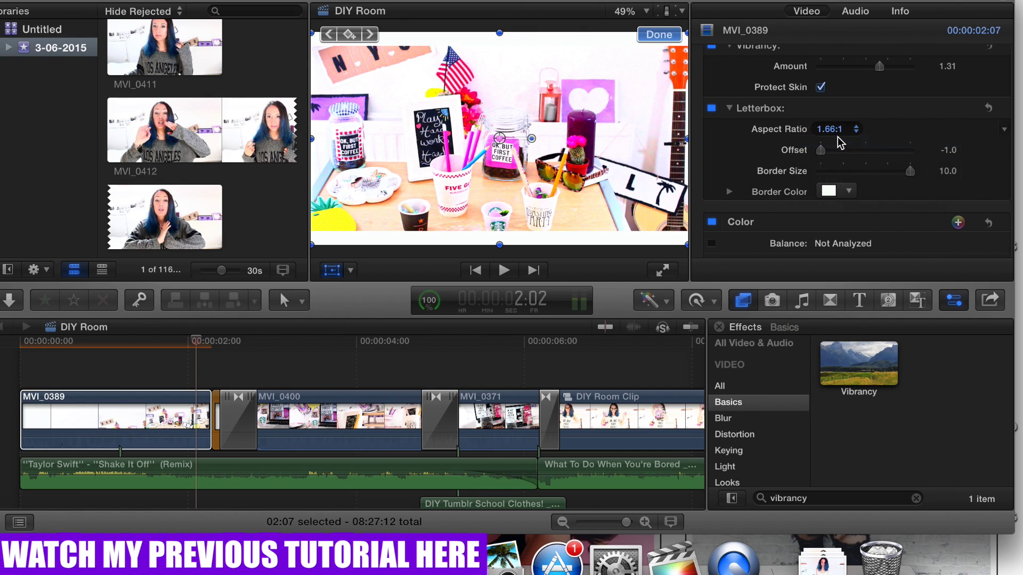
left_click(838, 129)
left_click(834, 120)
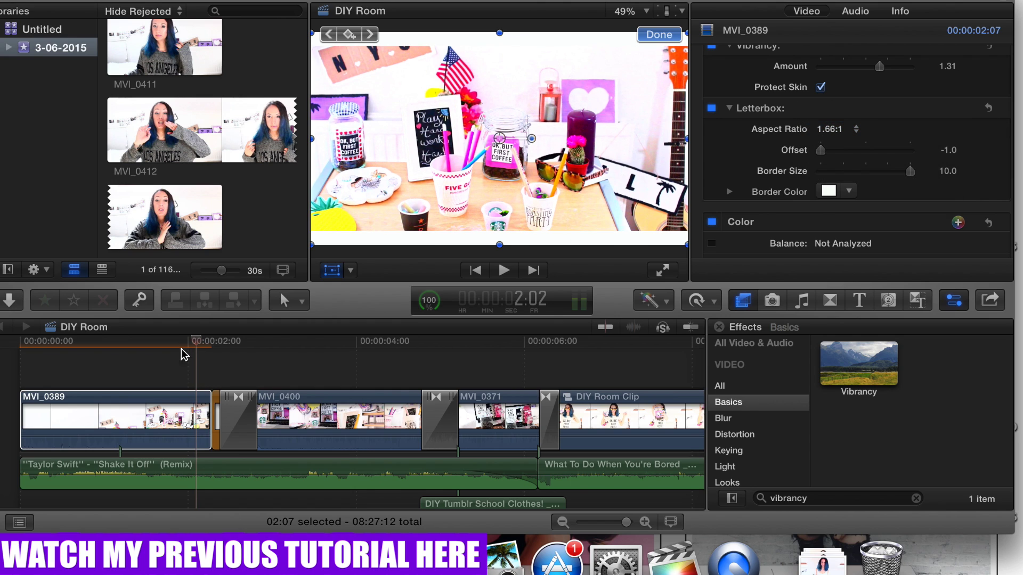
- Scrub and play back the letterboxed edit to review the transition
left_click_drag(206, 347, 465, 394)
scroll(465, 394, "right", 5)
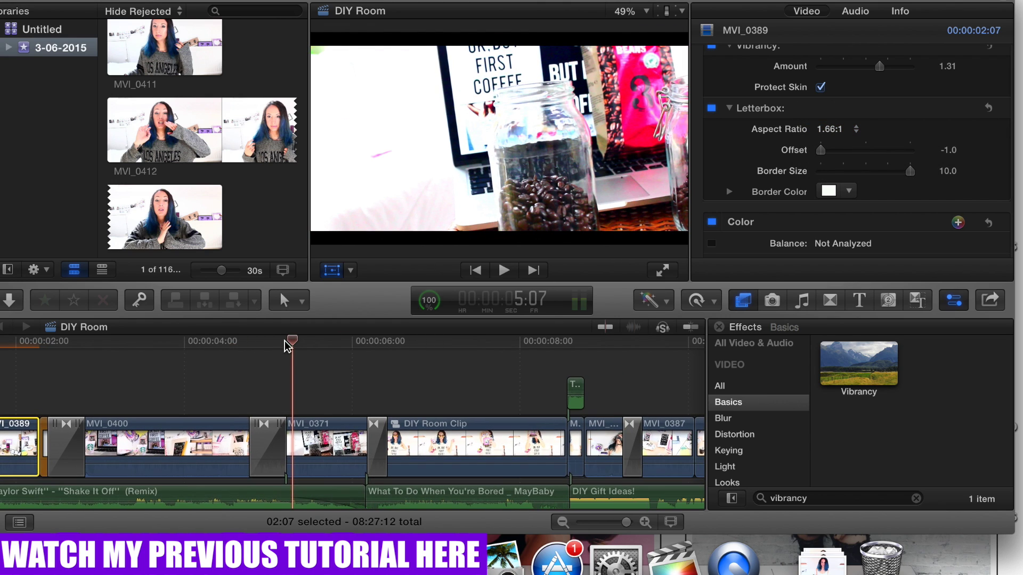
left_click_drag(287, 343, 221, 343)
key("space")
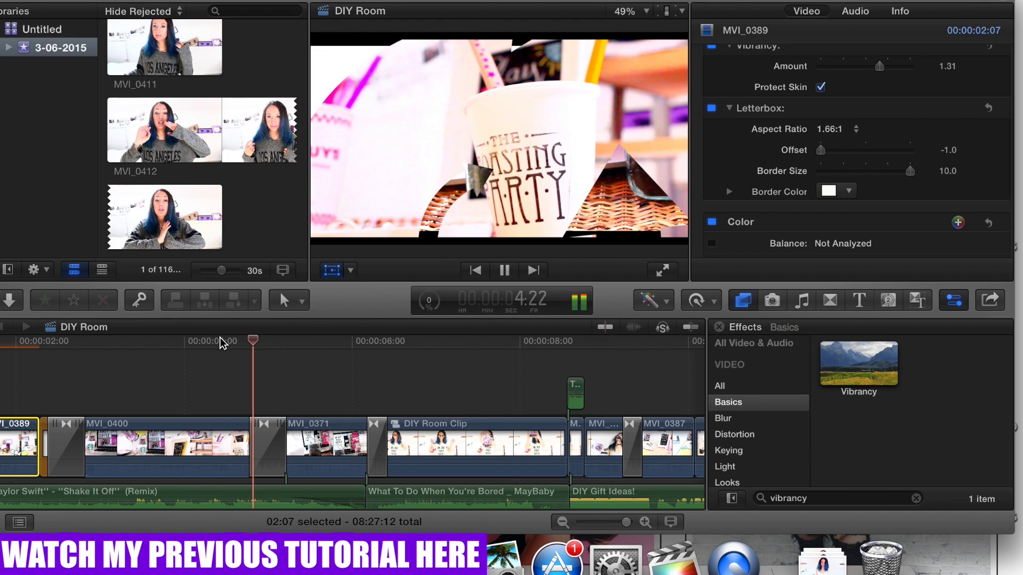
left_click_drag(340, 339, 272, 367)
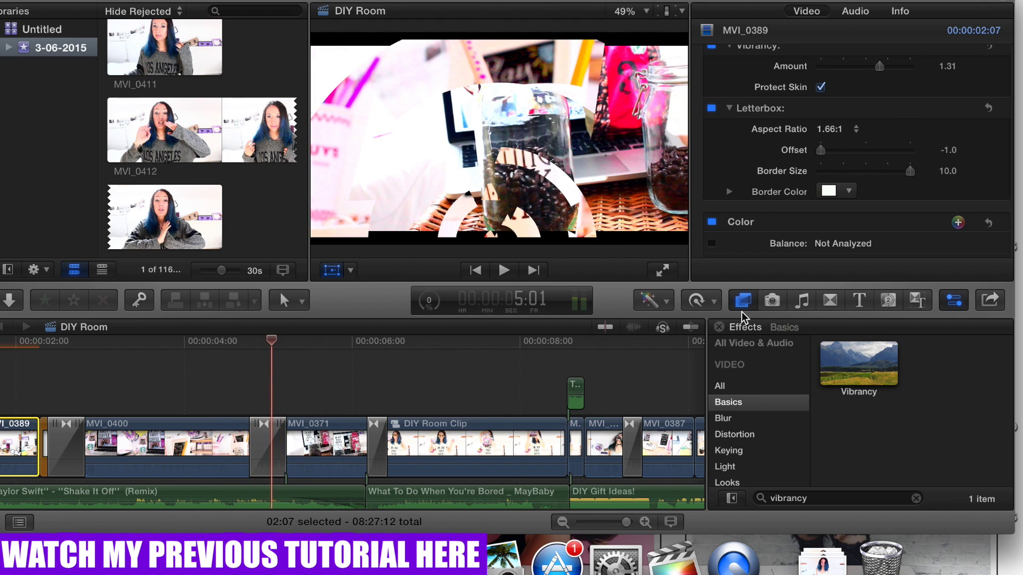
- Go from Music and Sound to the Transitions browser and preview the Arrows transition
left_click(802, 301)
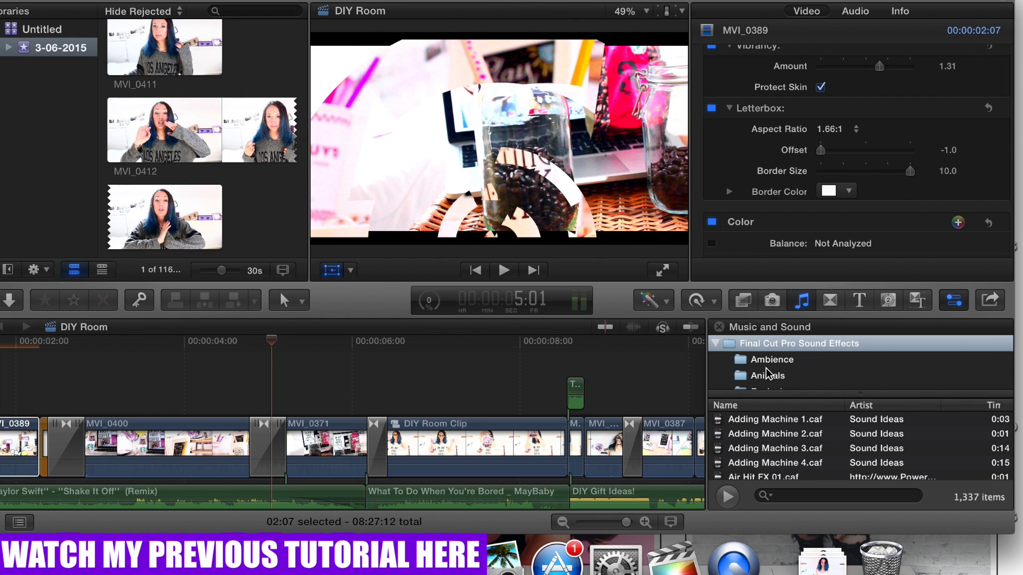
left_click_drag(271, 361, 264, 363)
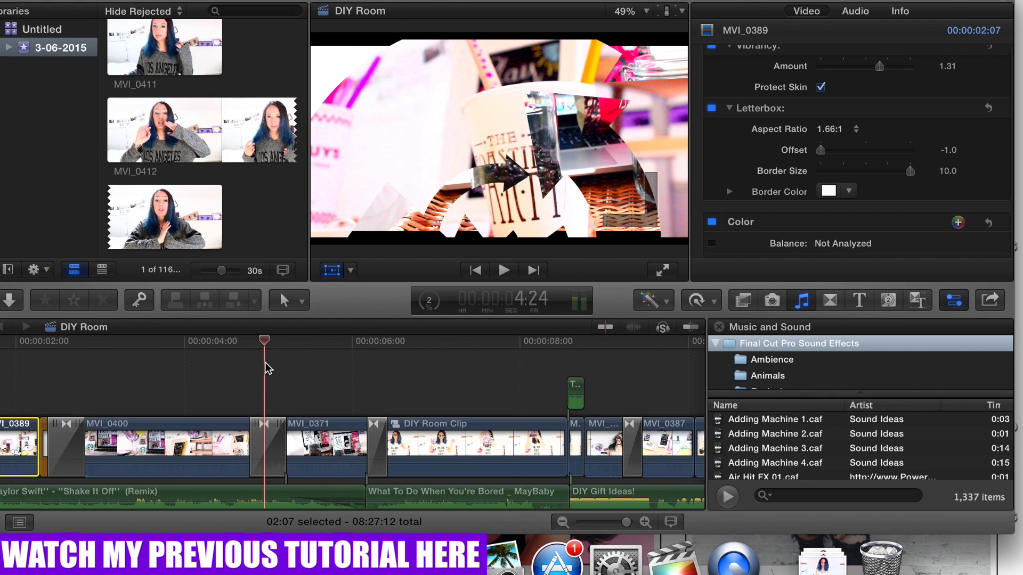
left_click(830, 300)
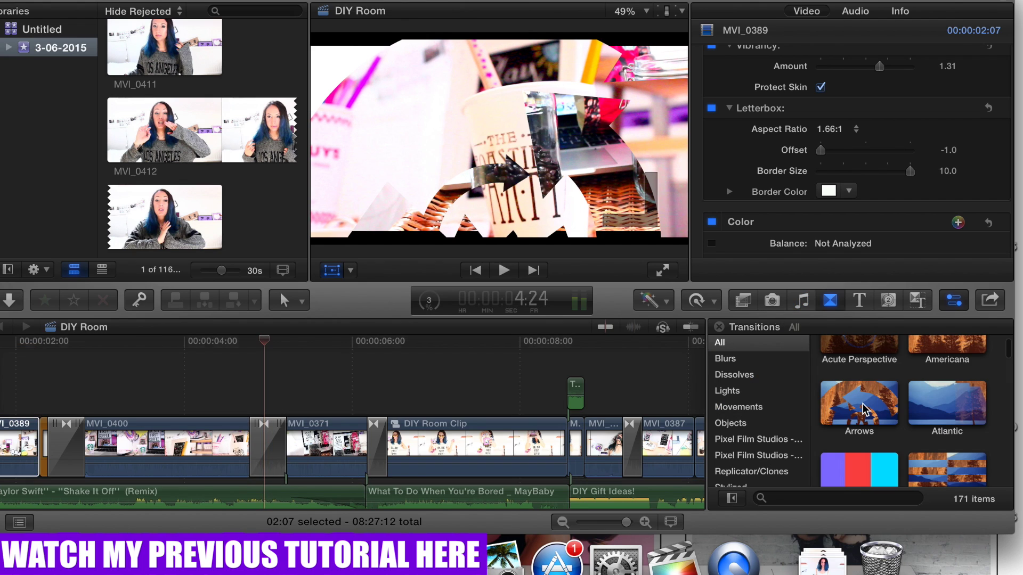
left_click(859, 403)
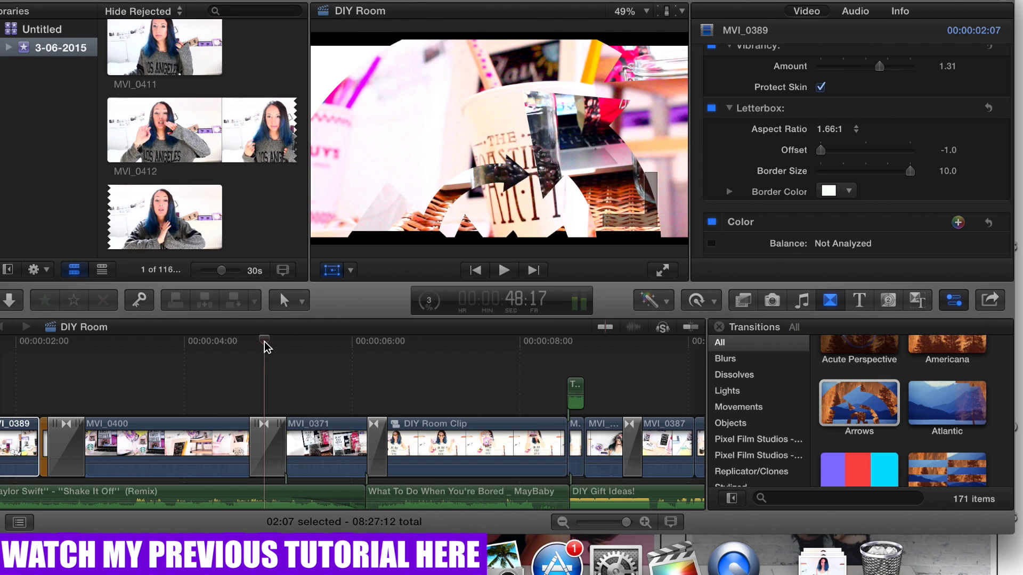
left_click_drag(264, 342, 299, 384)
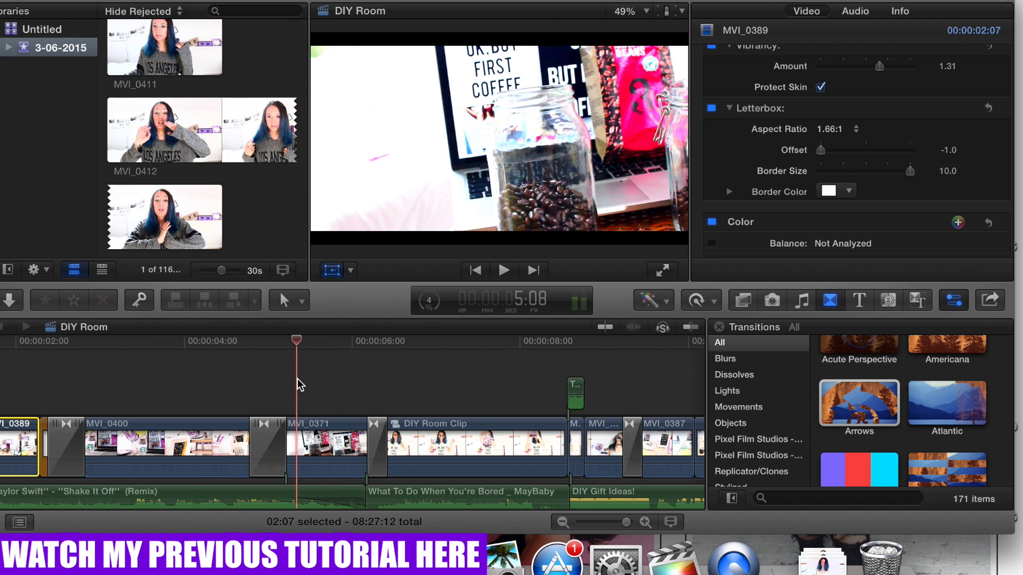
- Select MVI_0371 and scroll its Video Inspector down to the Stabilization section
key("space")
key("space")
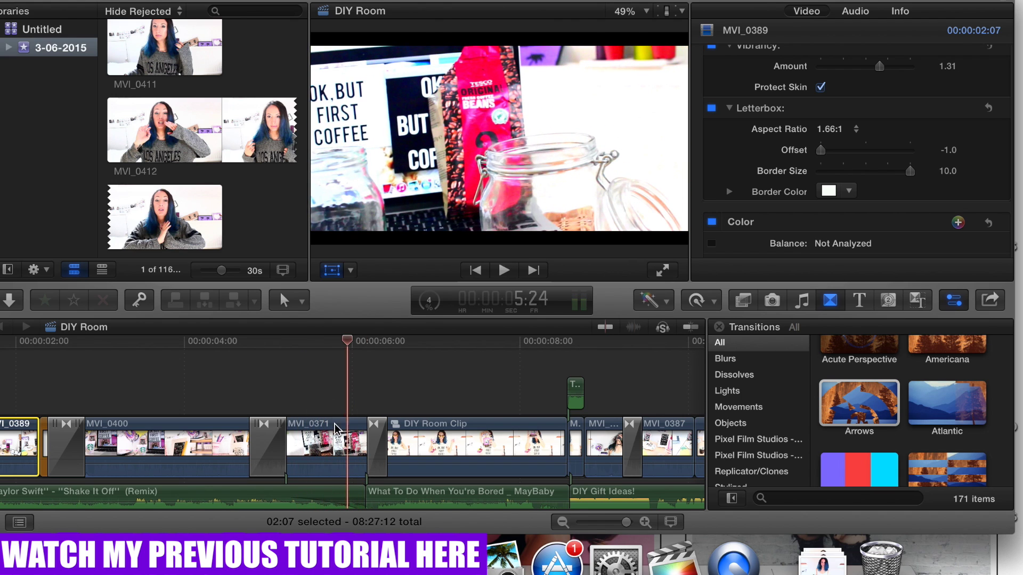
left_click(335, 428)
scroll(883, 164, "down", 10)
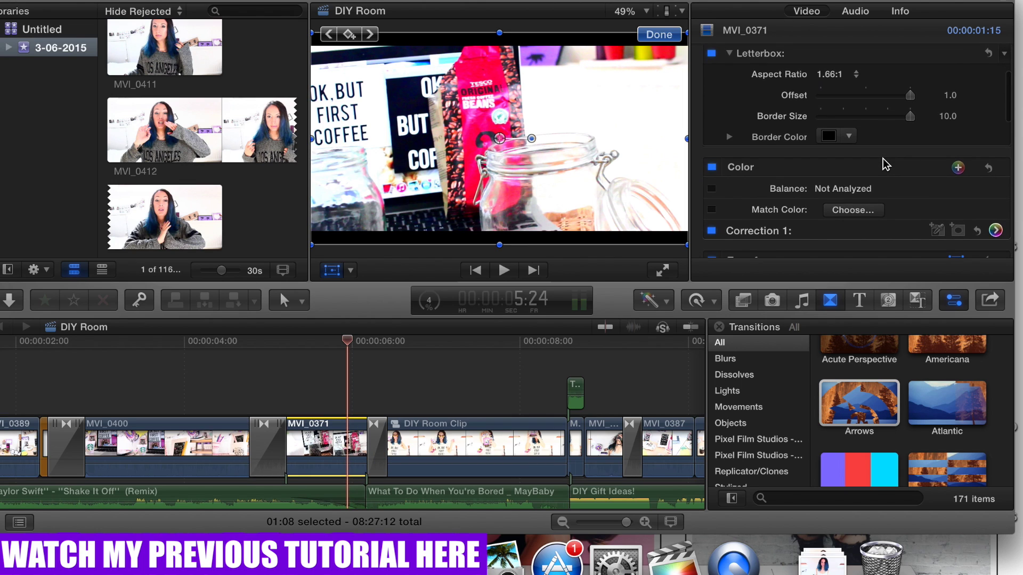
scroll(882, 164, "down", 8)
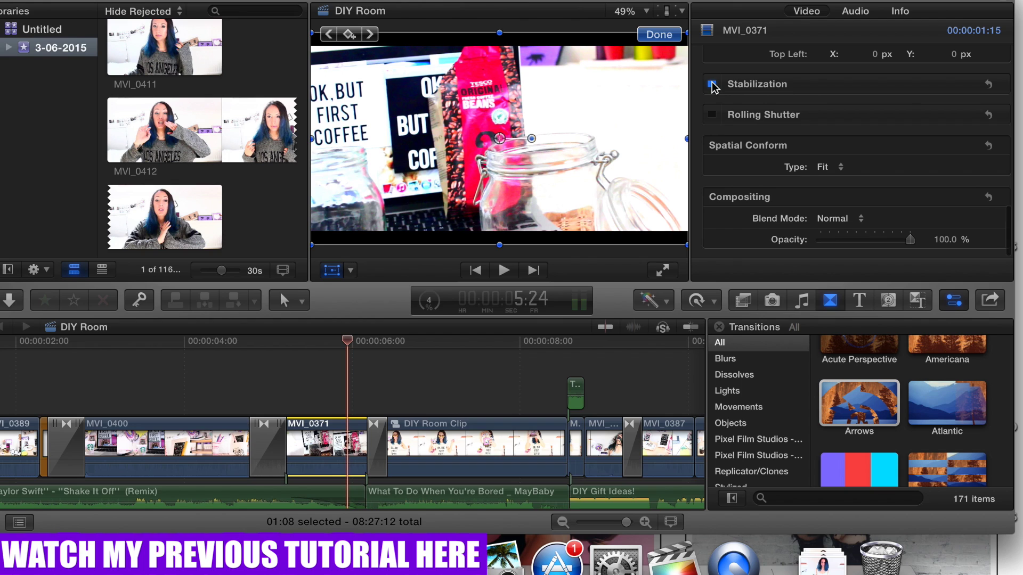
- Preview MVI_0371 unstabilized, then switch Stabilization on and scrub to check it
left_click(712, 84)
left_click(349, 344)
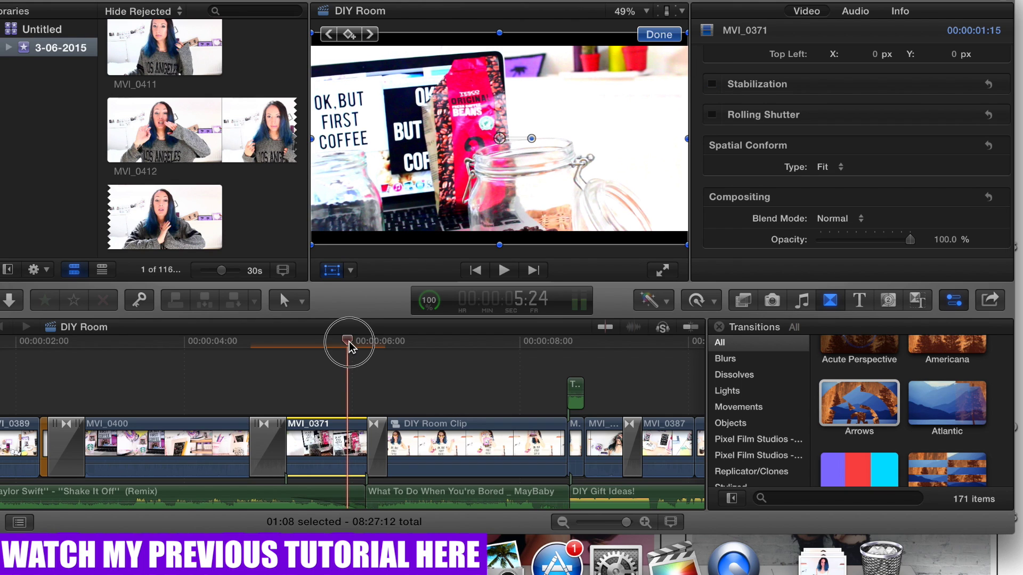
left_click_drag(349, 343, 279, 368)
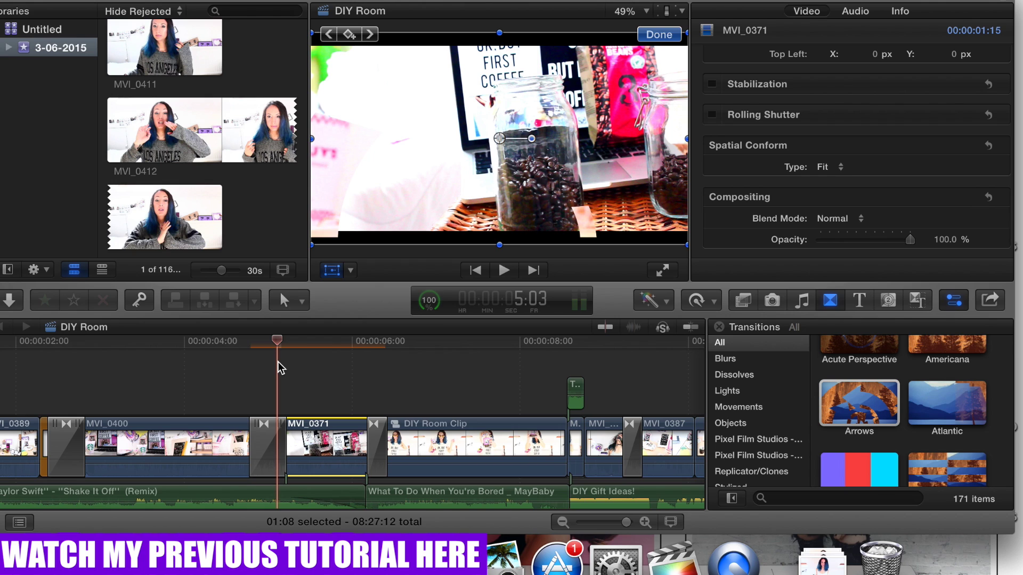
key("space")
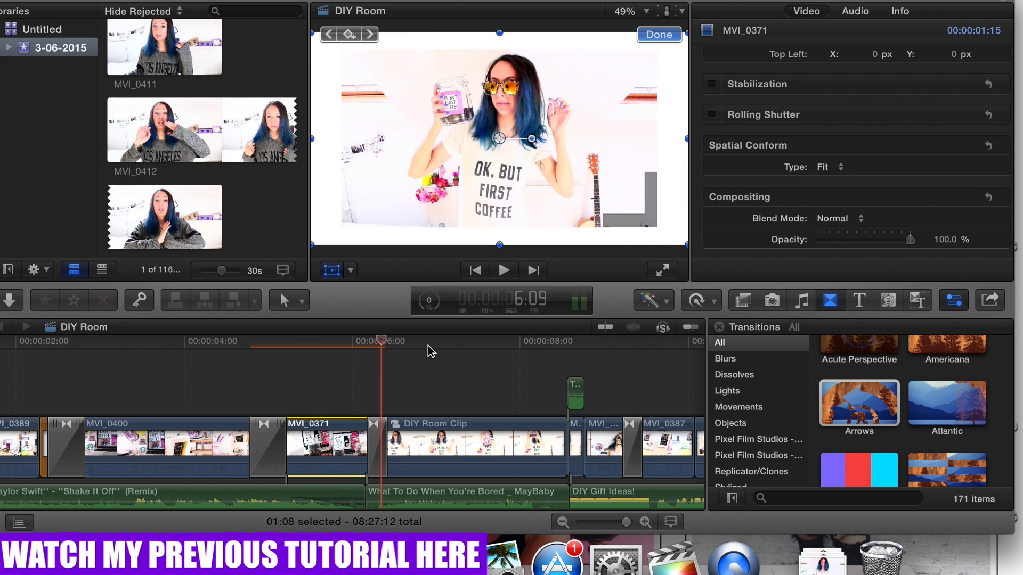
left_click_drag(377, 344, 321, 355)
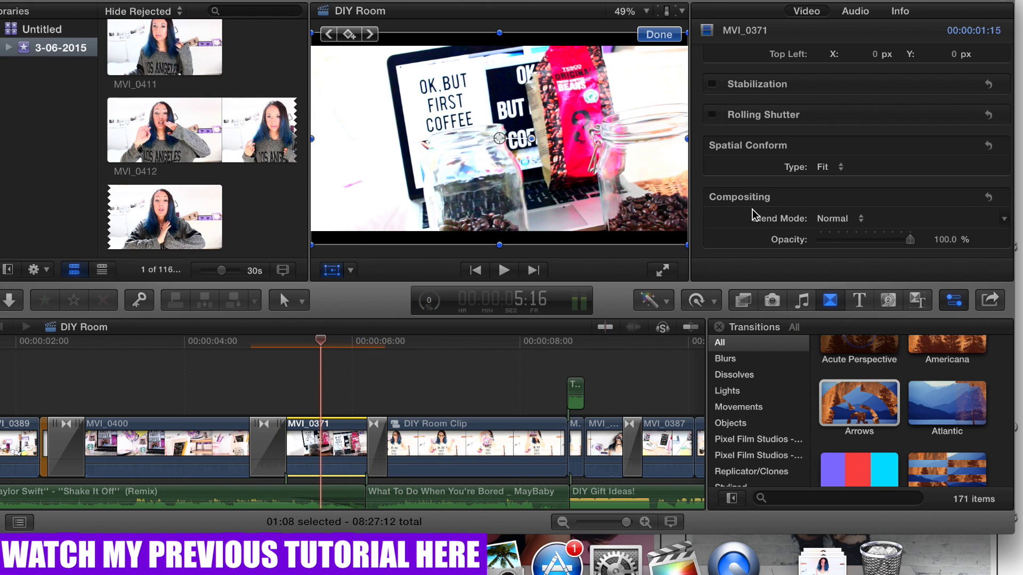
left_click(712, 84)
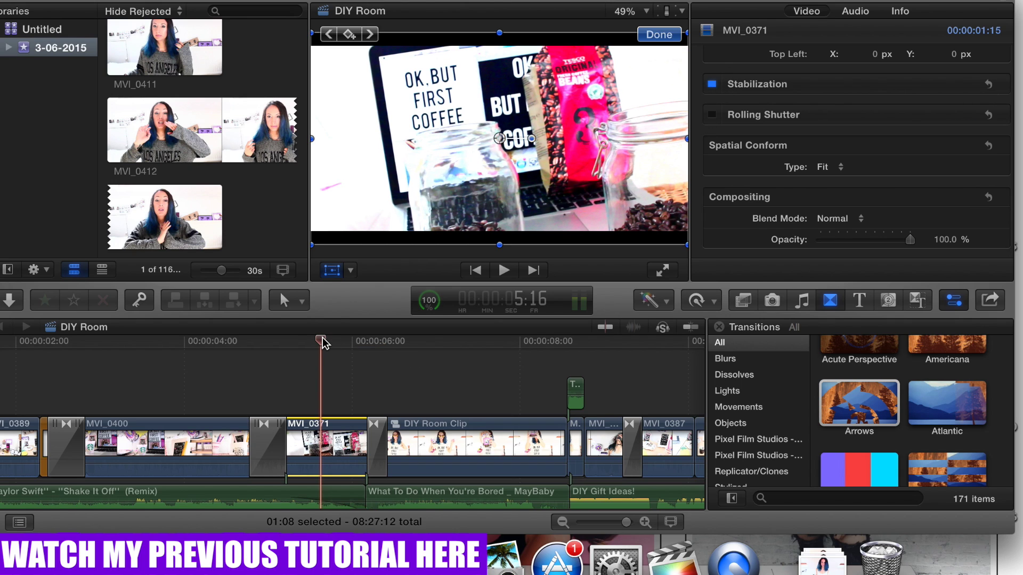
left_click_drag(322, 342, 391, 360)
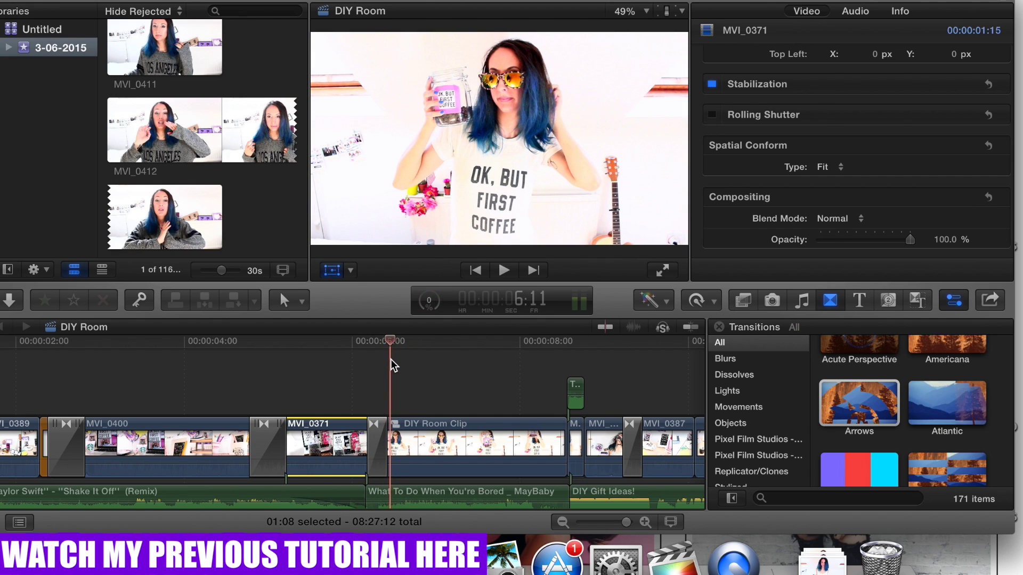
scroll(222, 385, "right", 5)
scroll(223, 386, "up", 2)
key("space")
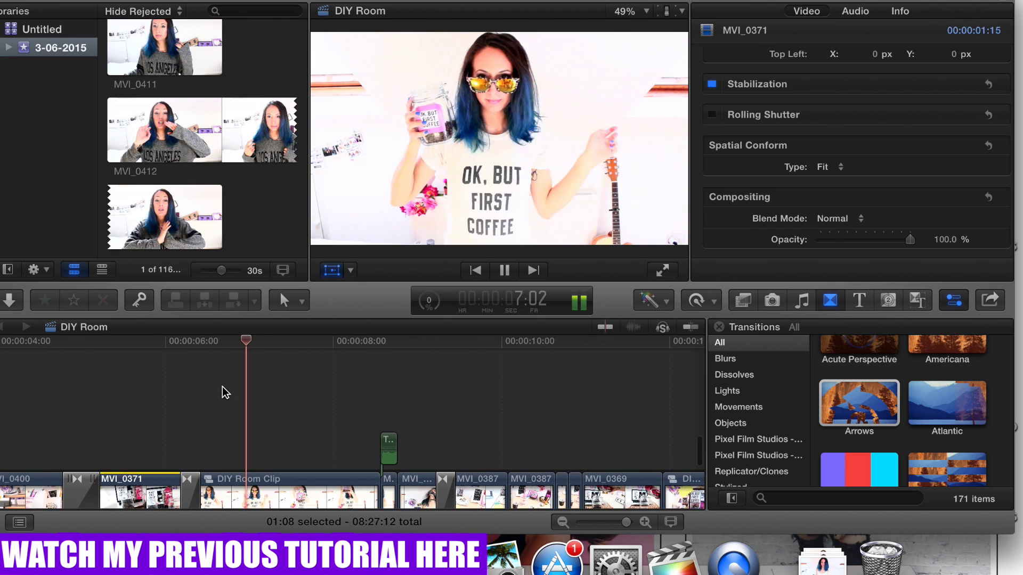
key("space")
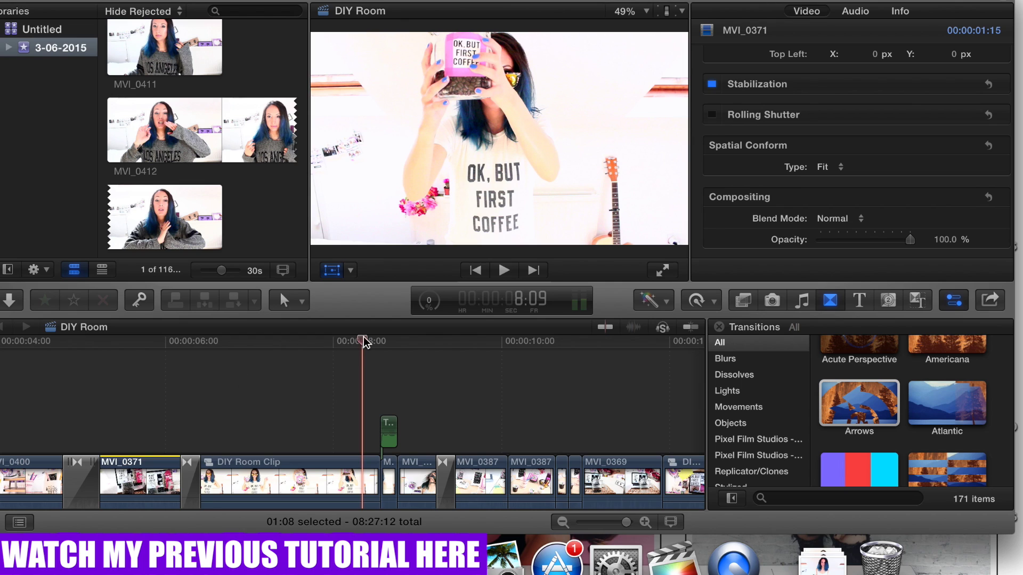
left_click_drag(365, 341, 266, 351)
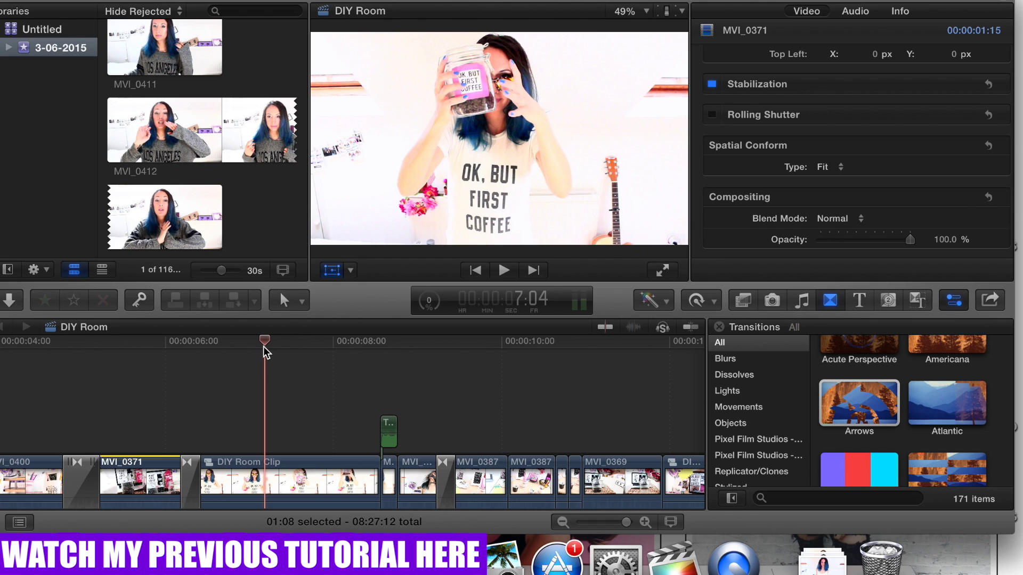
key("space")
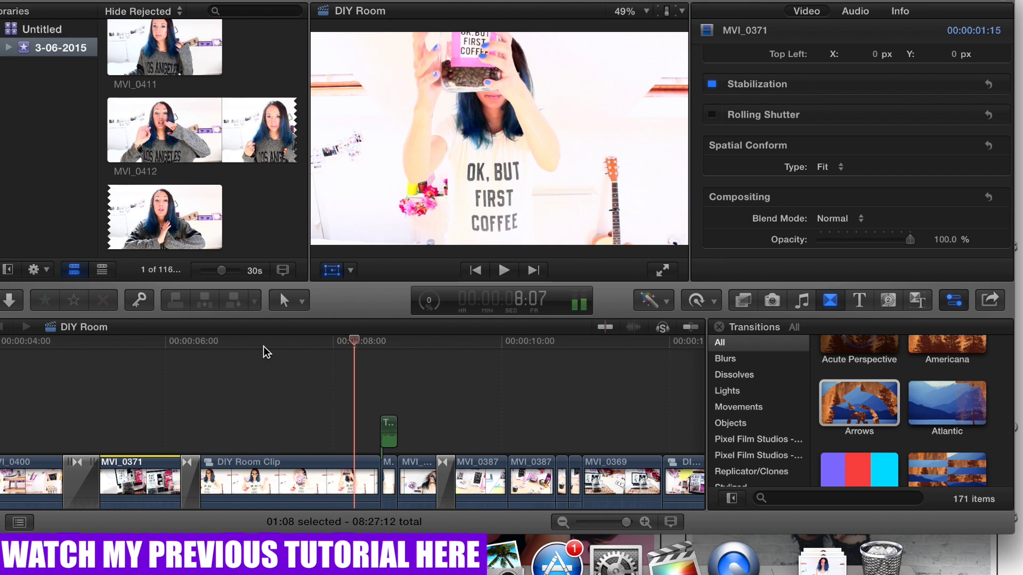
key("space")
left_click_drag(344, 346, 358, 363)
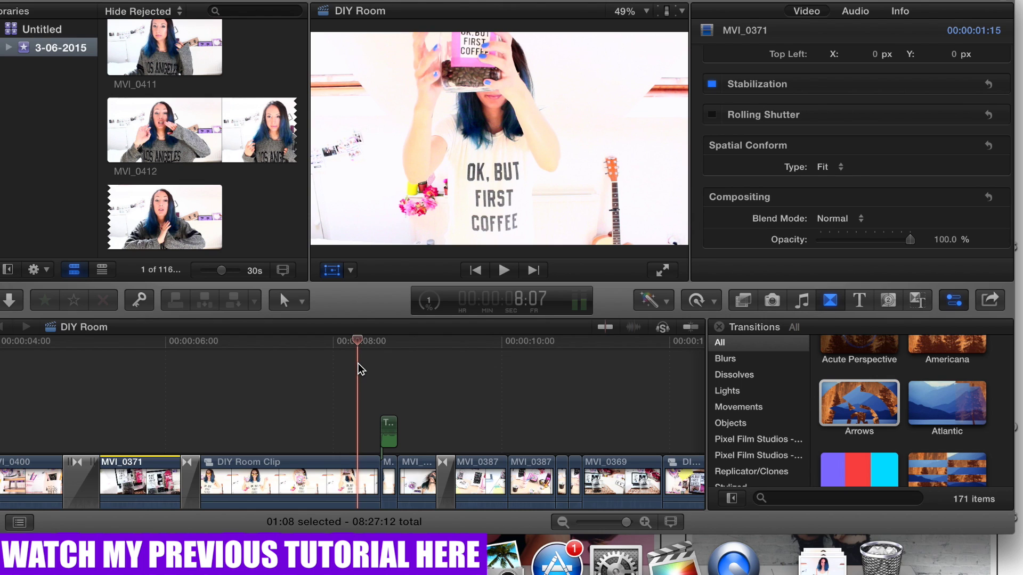
left_click_drag(359, 344, 205, 386)
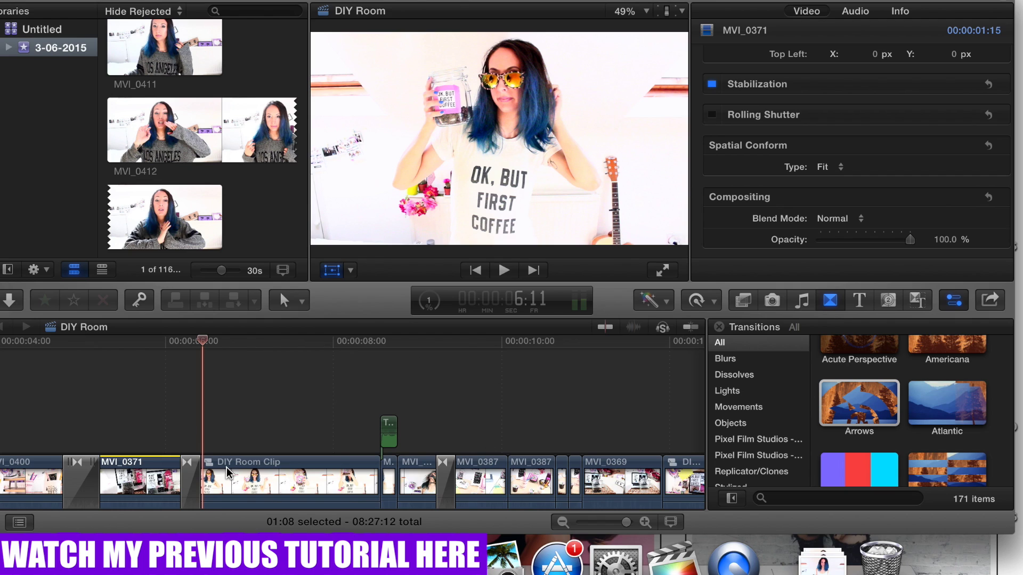
- With the Range Selection tool active, retime the whole DIY Room Clip to Slow 50%
left_click(298, 301)
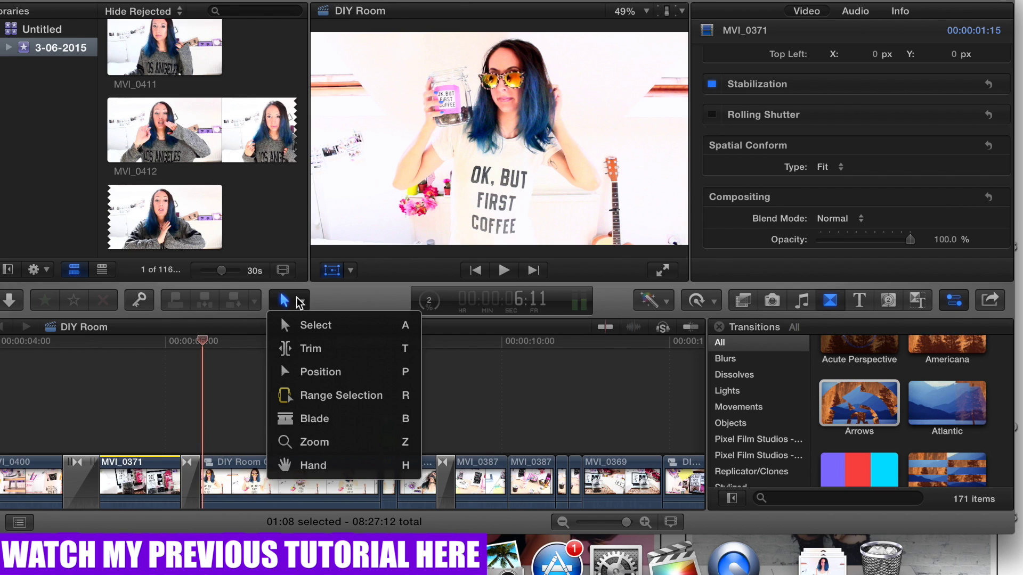
left_click(287, 395)
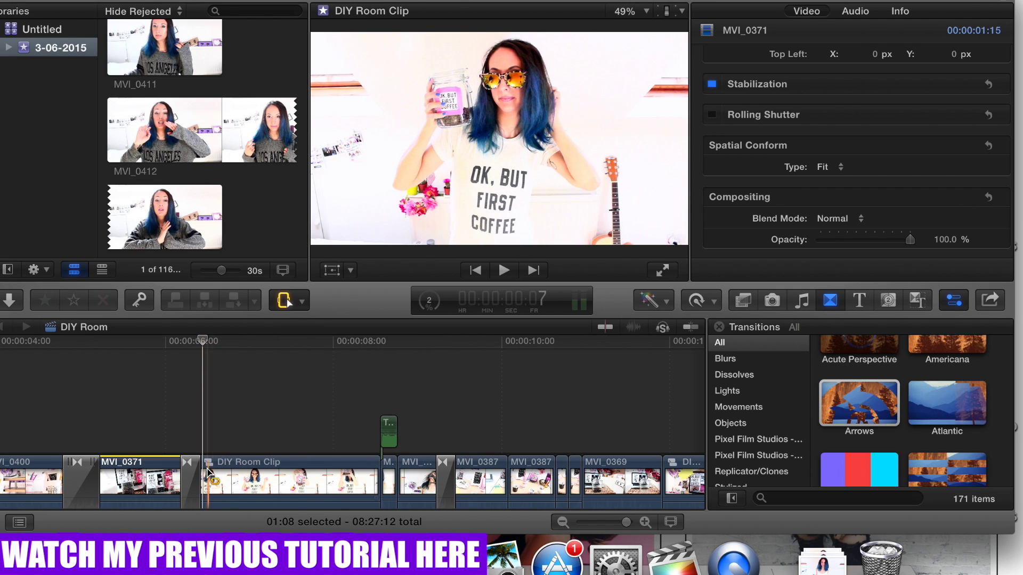
left_click_drag(203, 473, 291, 473)
left_click(695, 303)
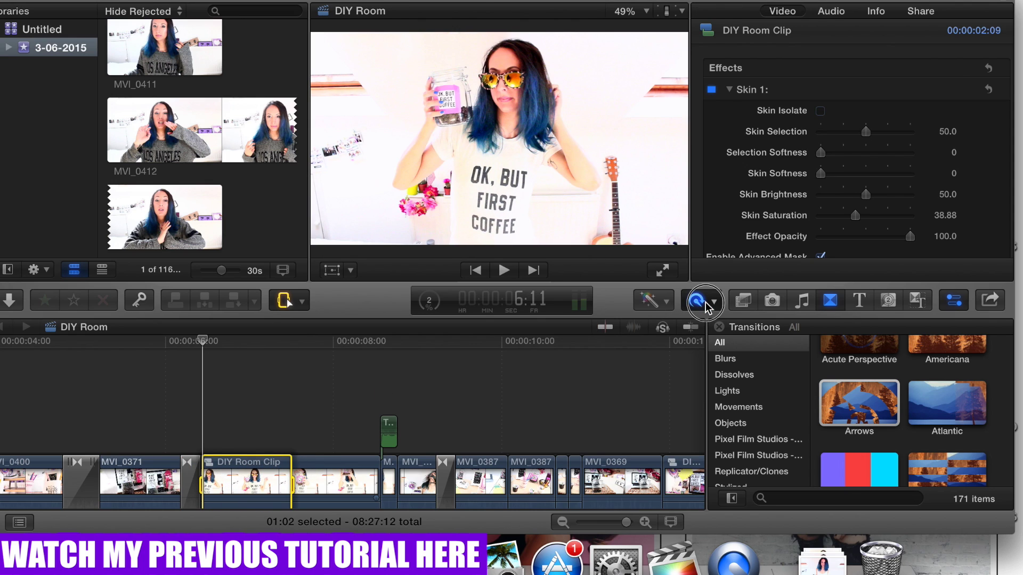
left_click(705, 302)
mouse_move(820, 322)
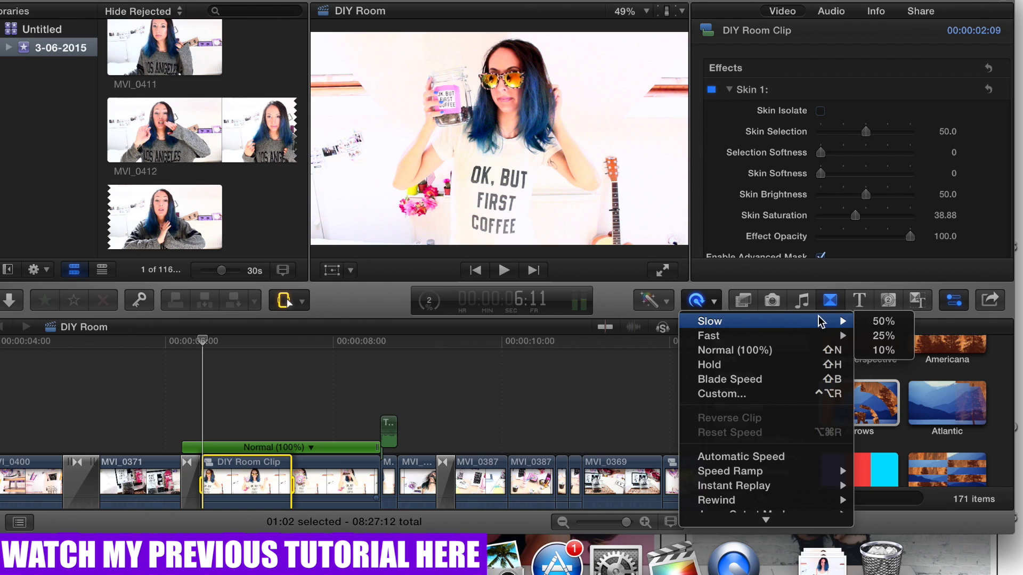
left_click(867, 322)
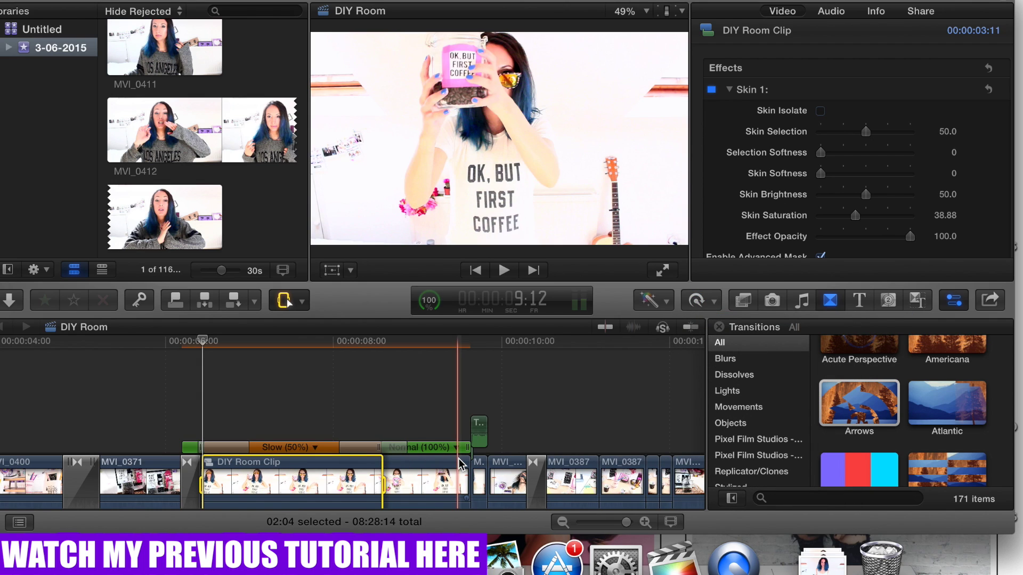
- Range-select the clip's final portion and retime it to Fast (4x)
left_click_drag(380, 482, 490, 469)
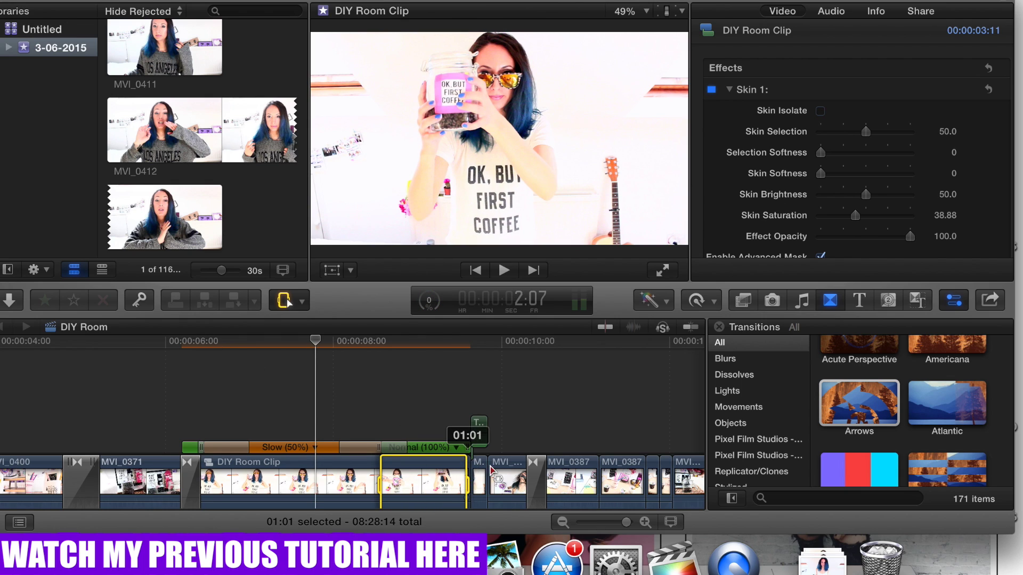
left_click(696, 302)
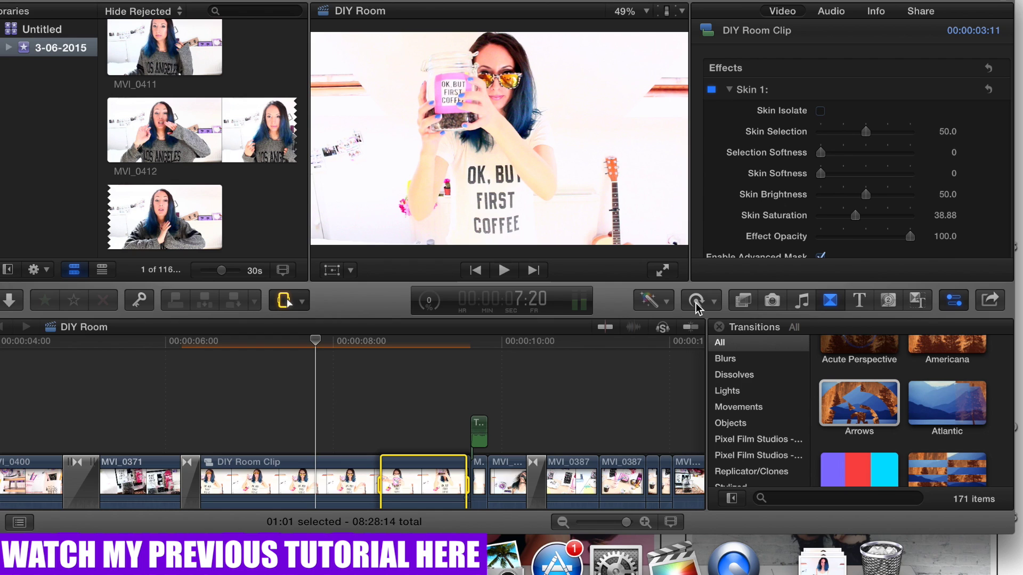
left_click(696, 303)
mouse_move(737, 337)
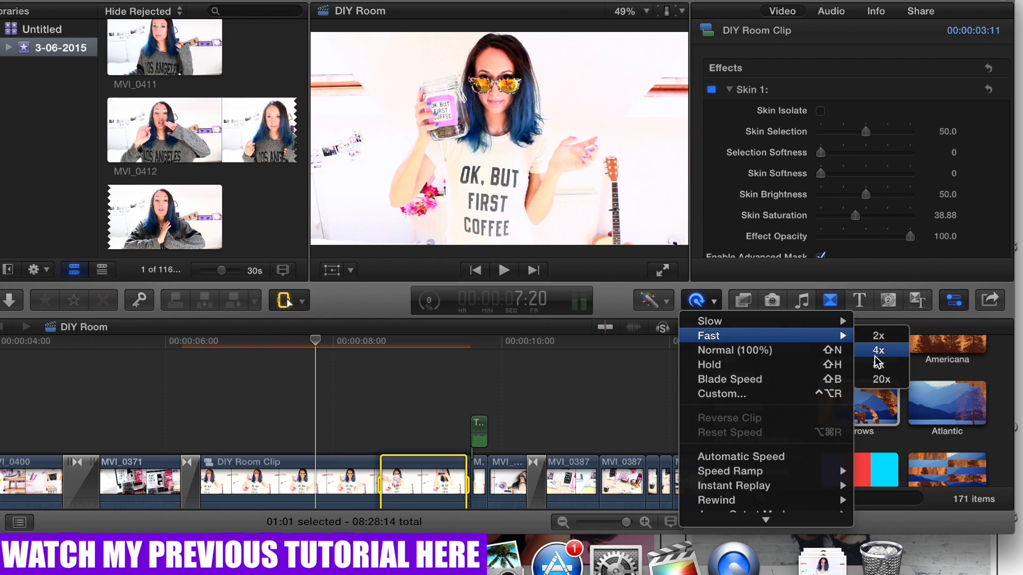
left_click(878, 335)
left_click_drag(317, 352, 283, 349)
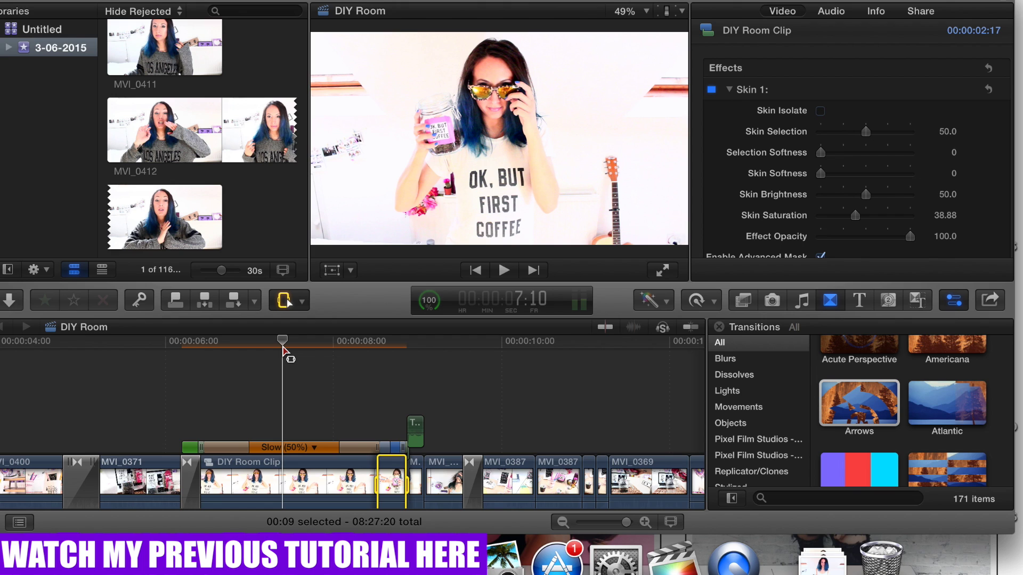
- Play the retimed coffee-jar section and zoom the timeline in around 8:22
key("space")
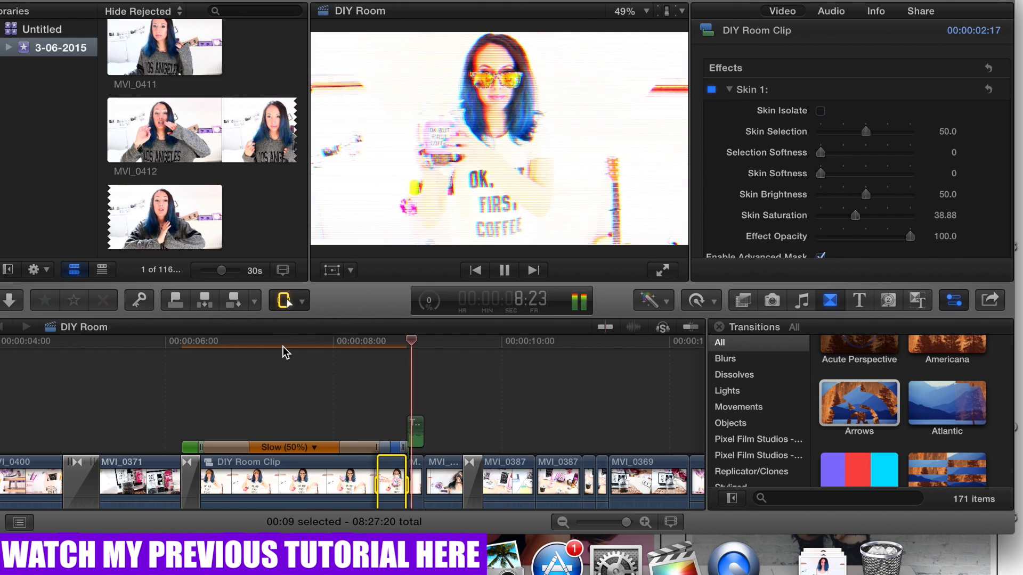
key("space")
left_click_drag(441, 341, 415, 393)
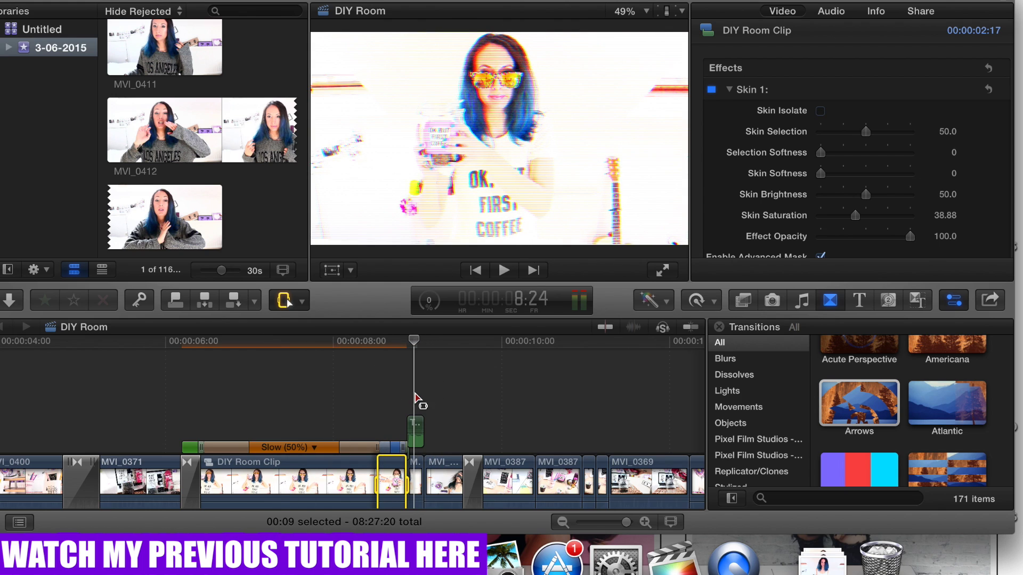
key("super+equal")
key("super+equal")
key("super+equal")
left_click_drag(411, 342, 341, 400)
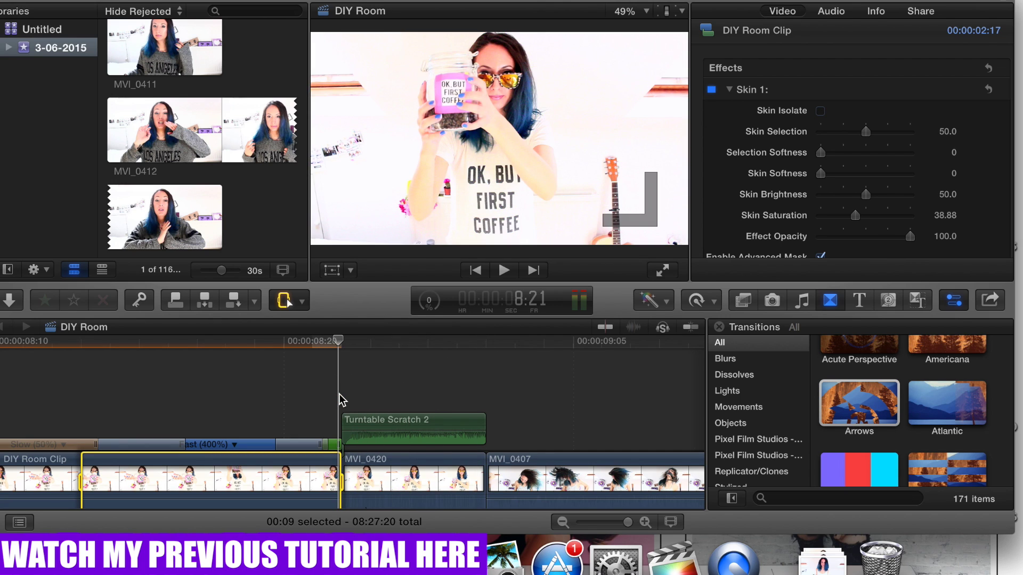
- Select the MVI_0420 glitch clip to show its Bad TV settings
scroll(613, 373, "right", 2)
left_click(664, 341)
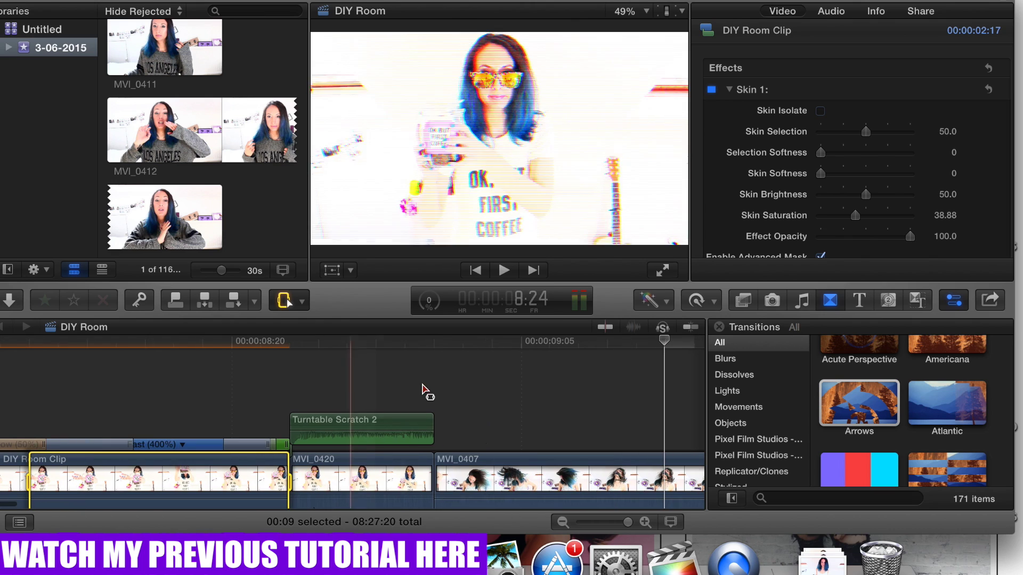
left_click_drag(649, 349, 354, 421)
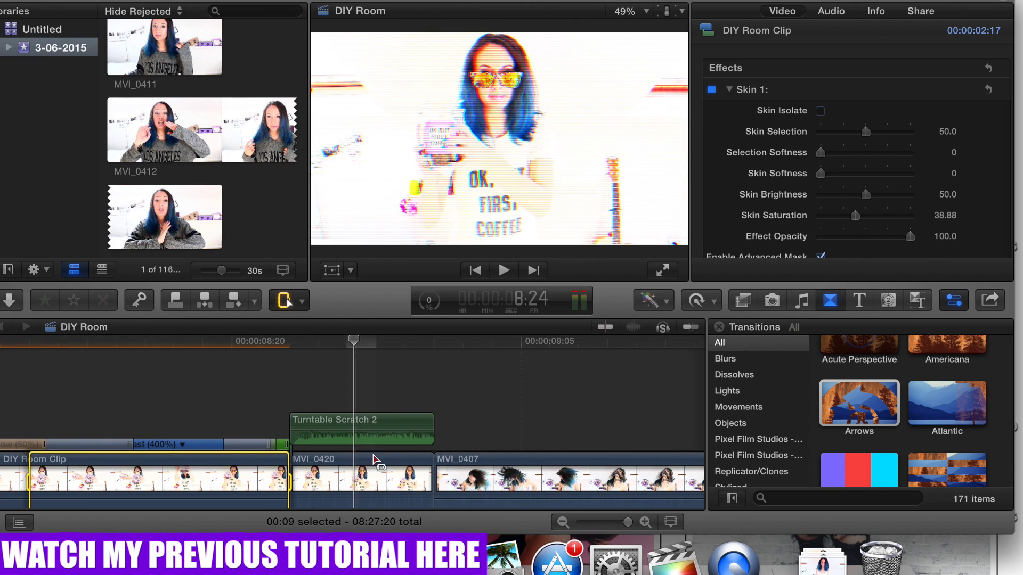
left_click(382, 475)
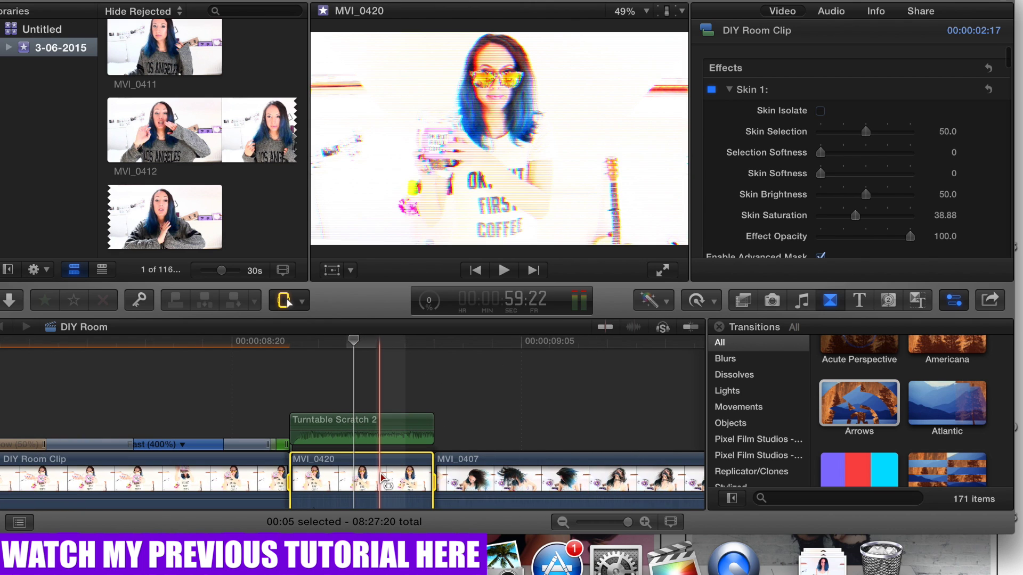
- Switch to the Effects browser and select the MVI_0407 hair-flip clip at 9:08
left_click(743, 301)
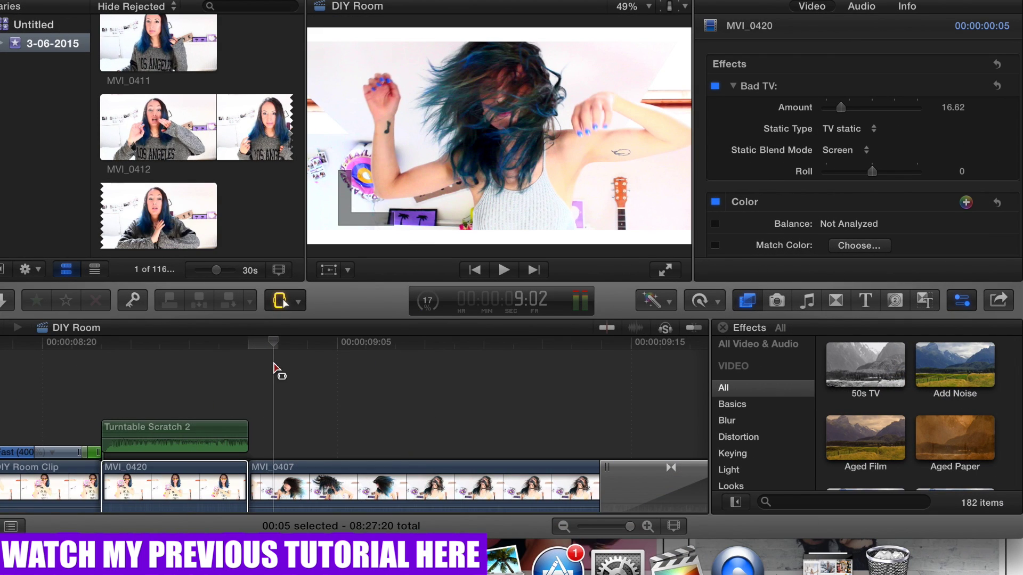
left_click_drag(274, 347, 313, 405)
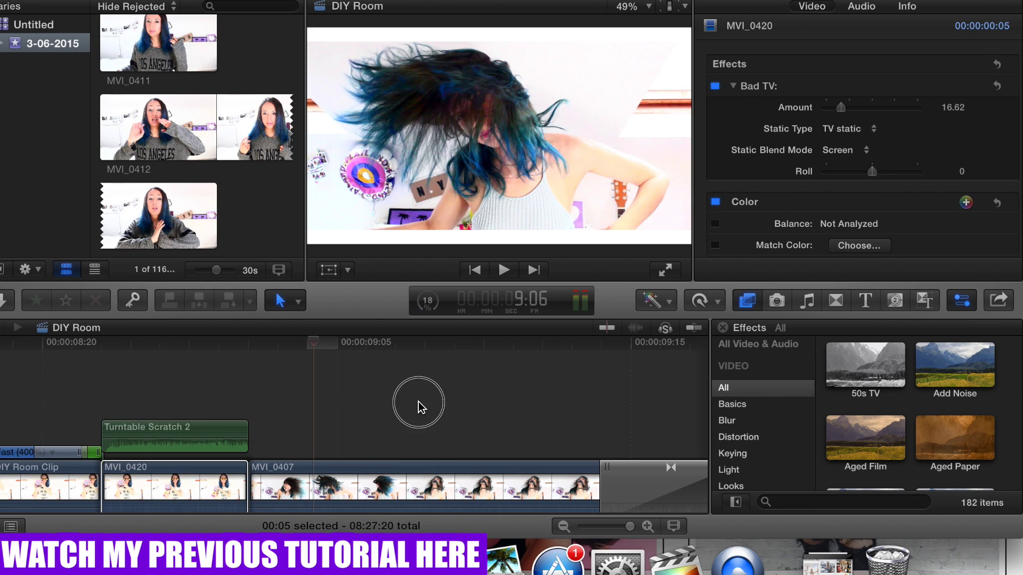
left_click_drag(418, 403, 453, 395)
left_click(461, 463)
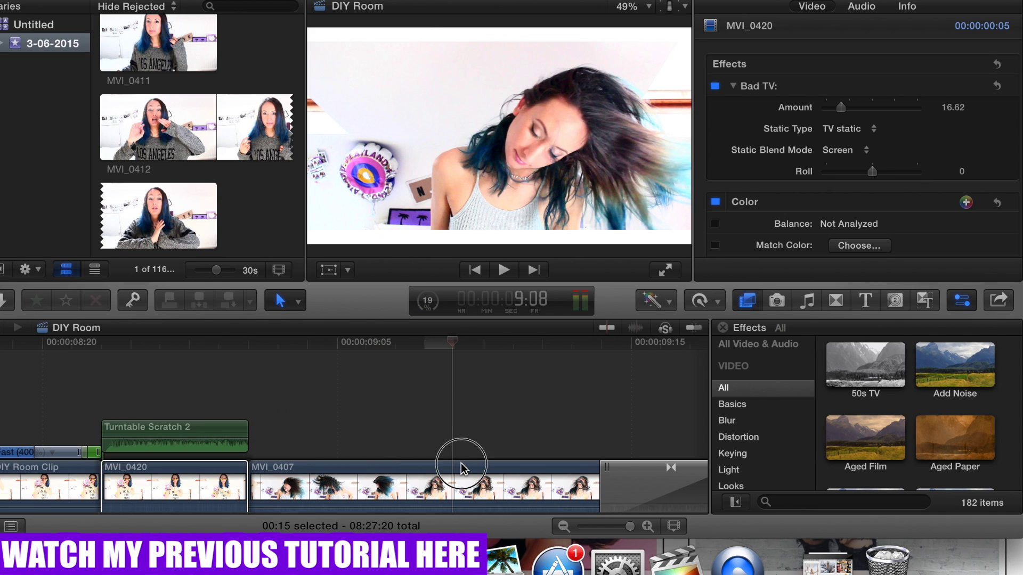
- Set MVI_0407 to play in reverse and preview the transition into MVI_0387
left_click(706, 304)
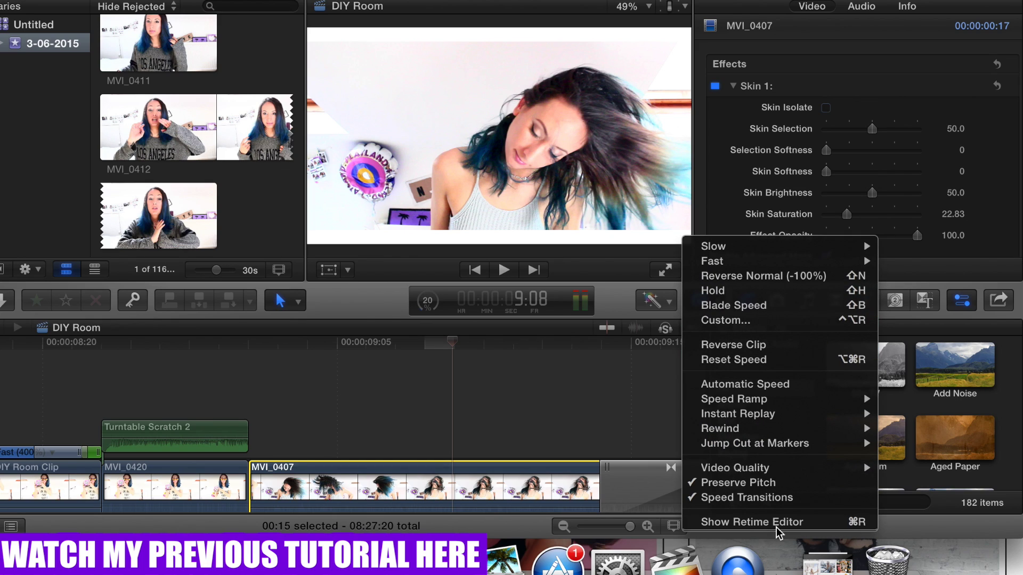
left_click(755, 346)
left_click(467, 387)
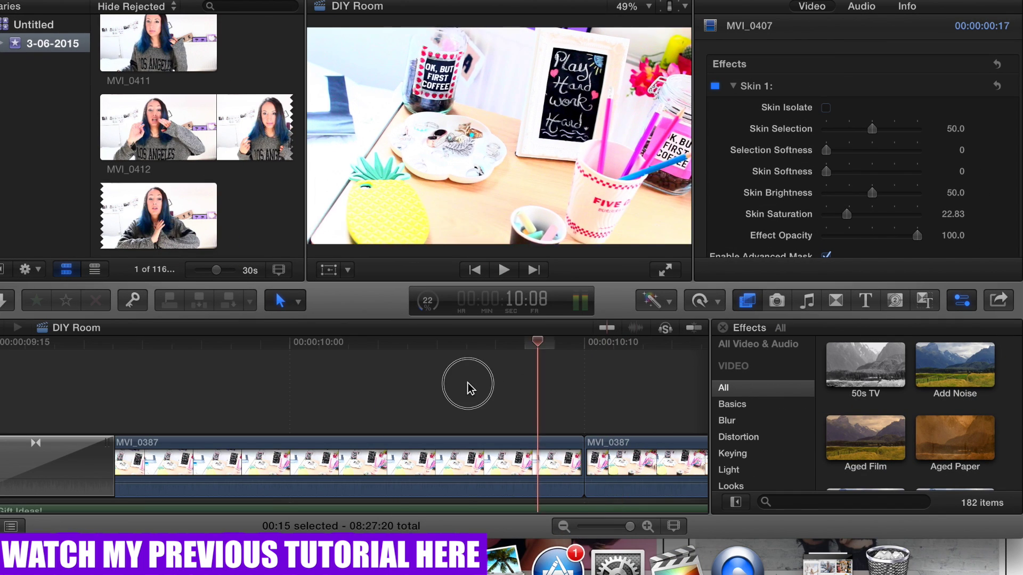
left_click(253, 394)
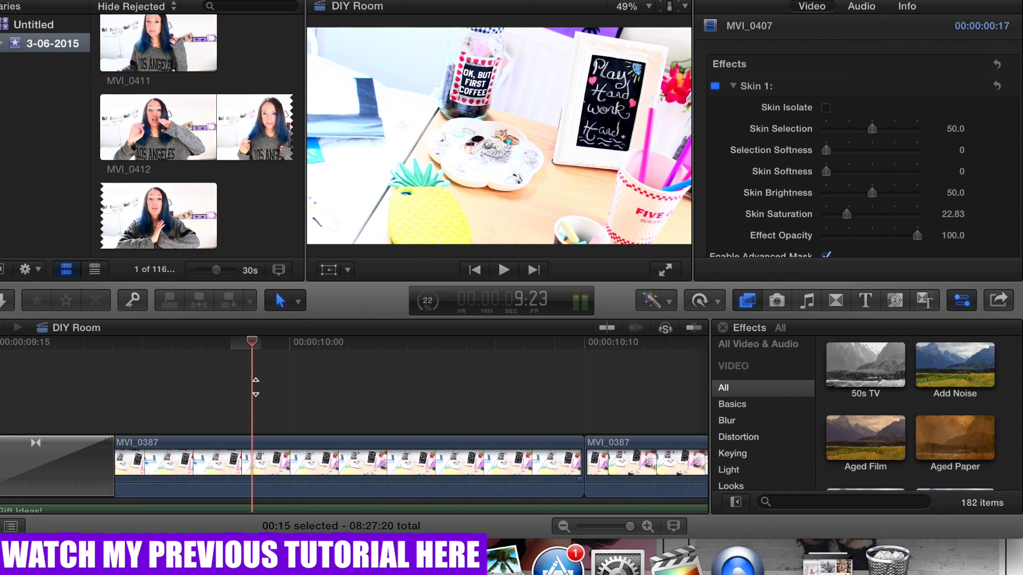
left_click(605, 372)
left_click(618, 372)
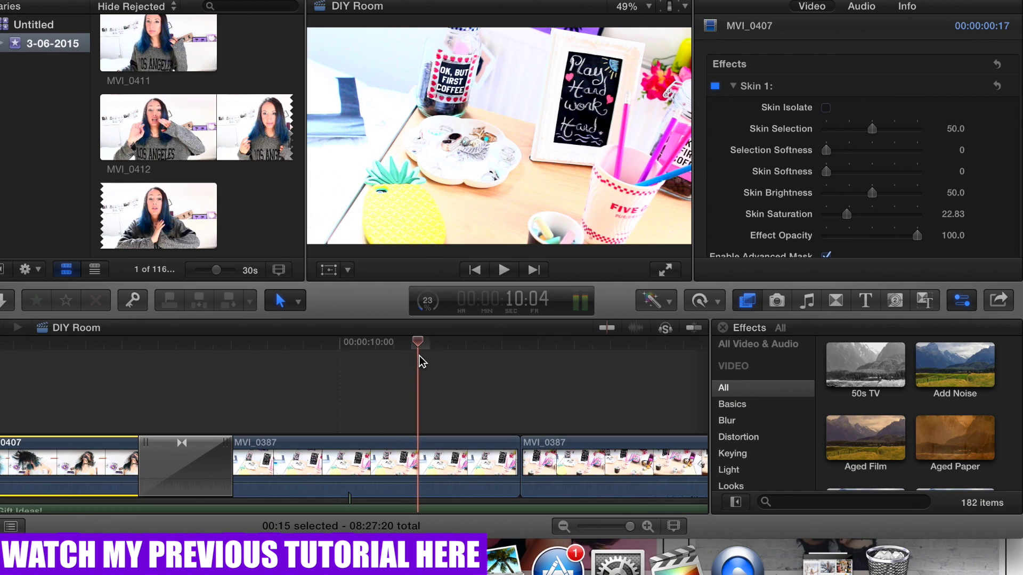
key("space")
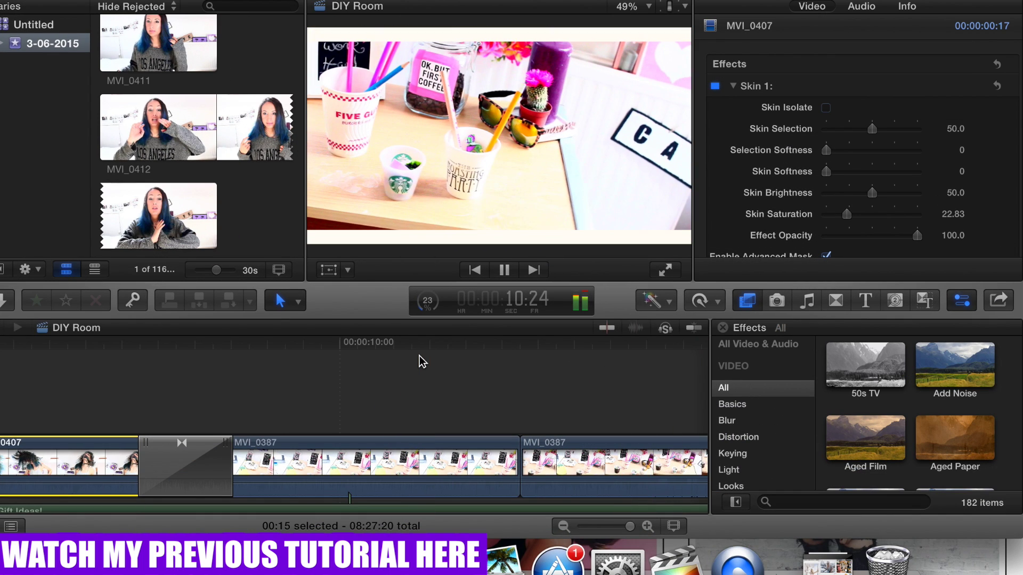
left_click(165, 367)
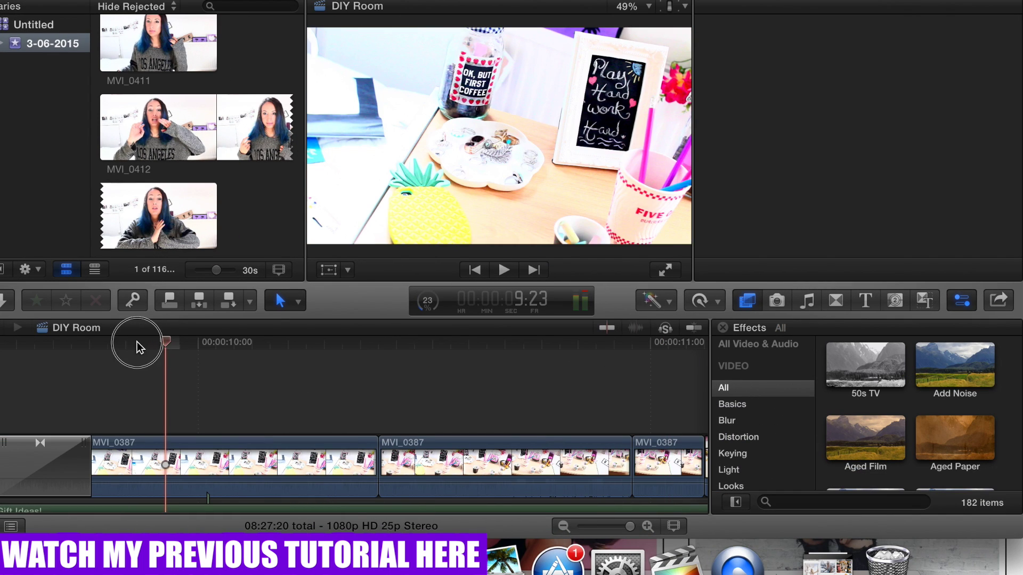
- Play from 9:17 through the MVI_0387 shots and scrub the -400% reversed MVI_0369 clip
left_click_drag(137, 347, 71, 349)
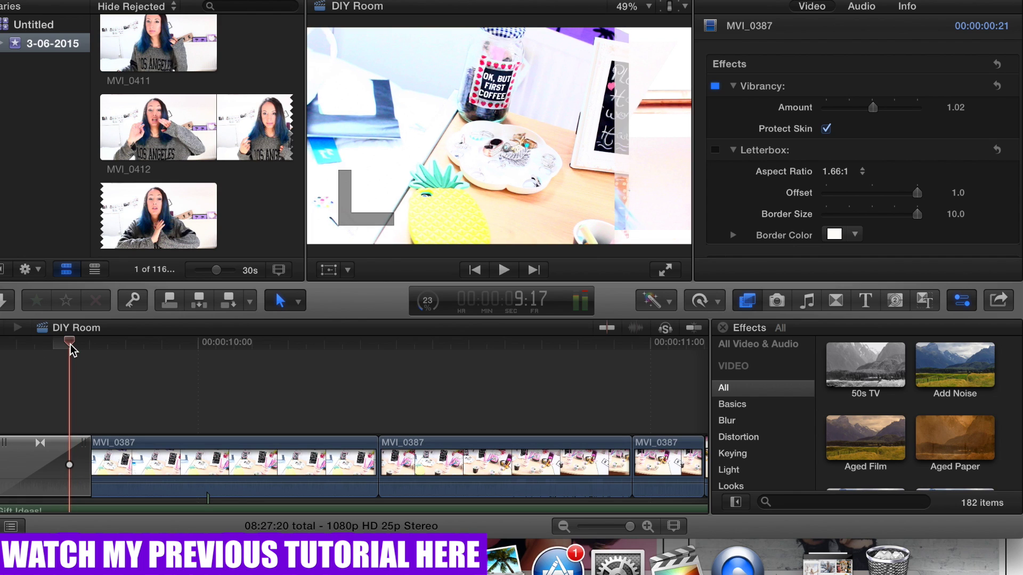
key("space")
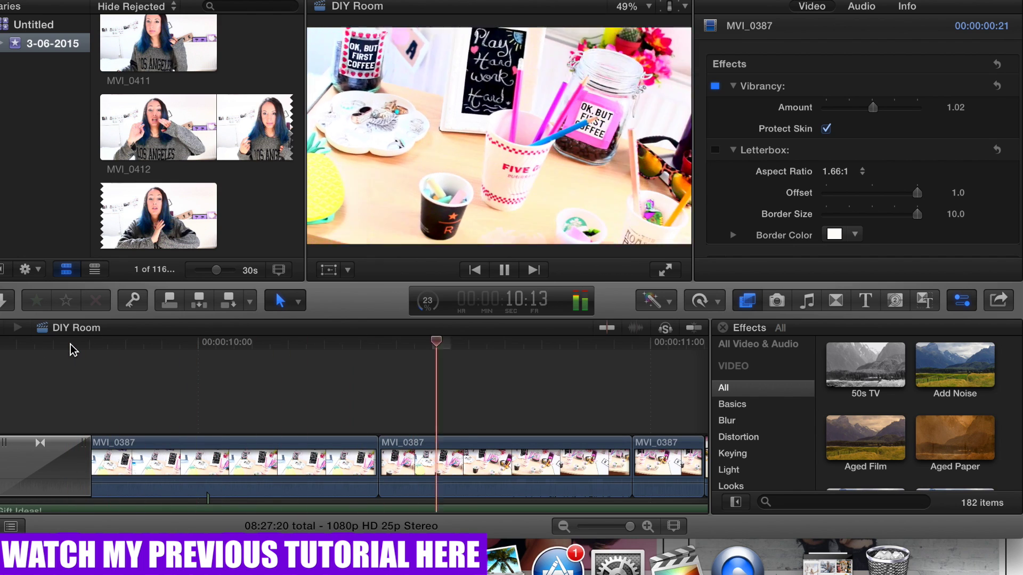
scroll(313, 388, "right", 3)
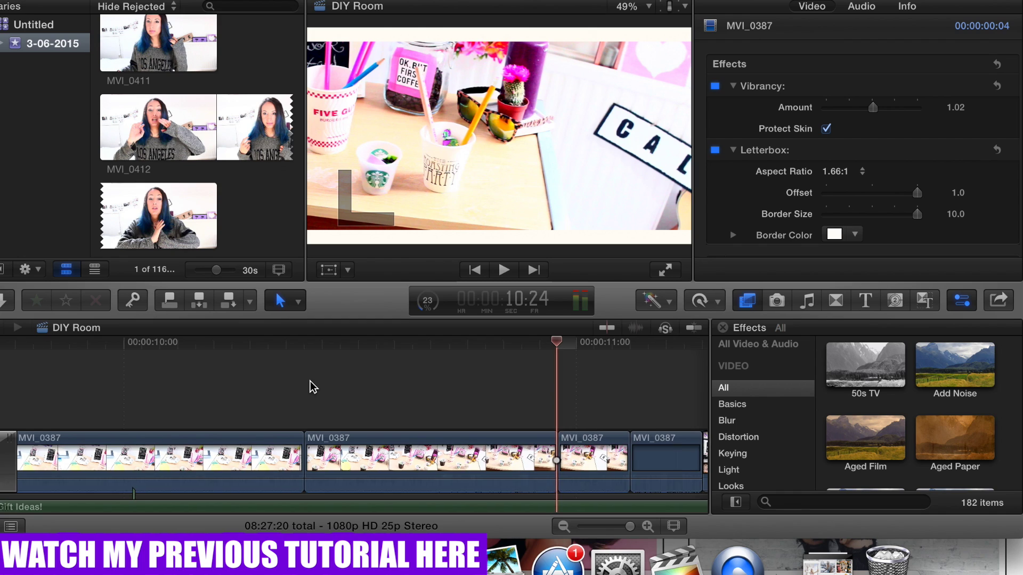
left_click(206, 383)
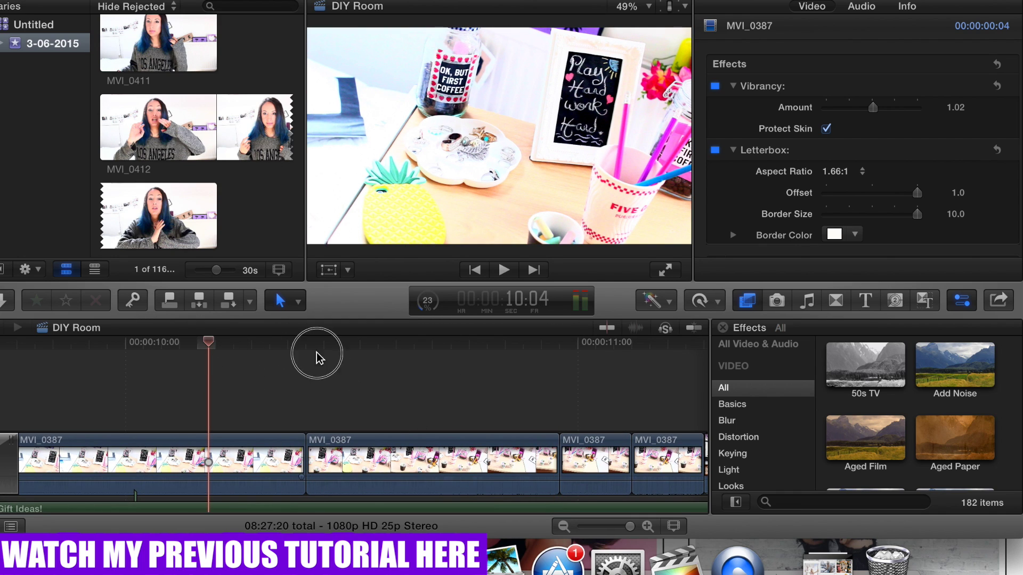
left_click_drag(579, 399, 570, 452)
key("super+r")
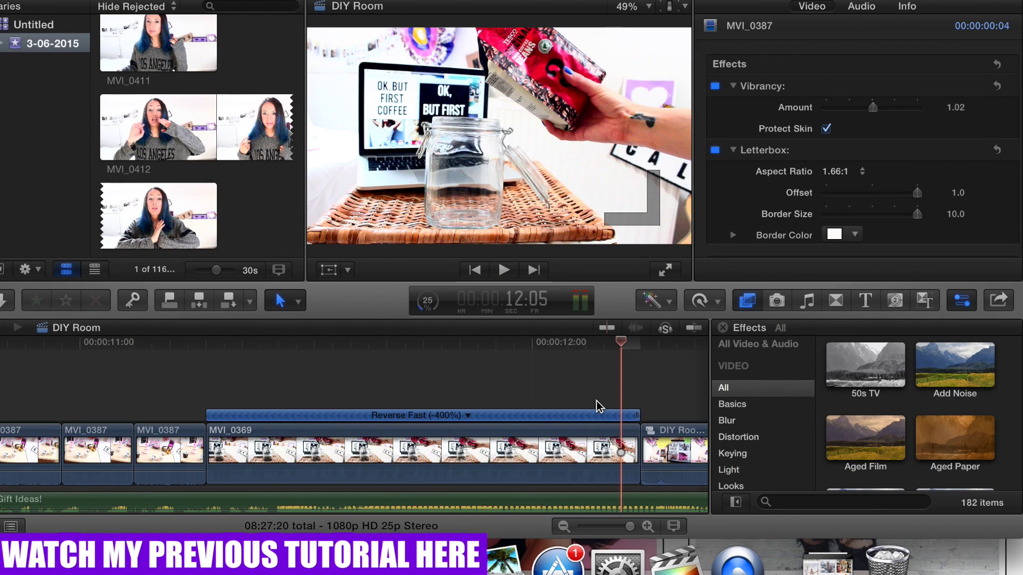
left_click_drag(621, 356, 596, 468)
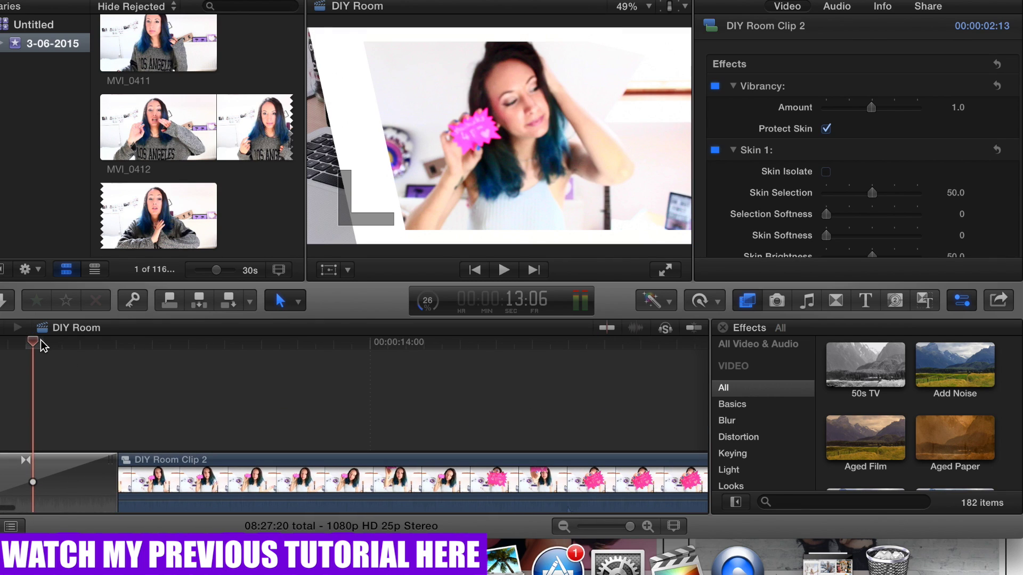
- Scrub and play through DIY Room Clip 2, then select it at 14:22 to inspect its effects
left_click_drag(136, 350, 437, 376)
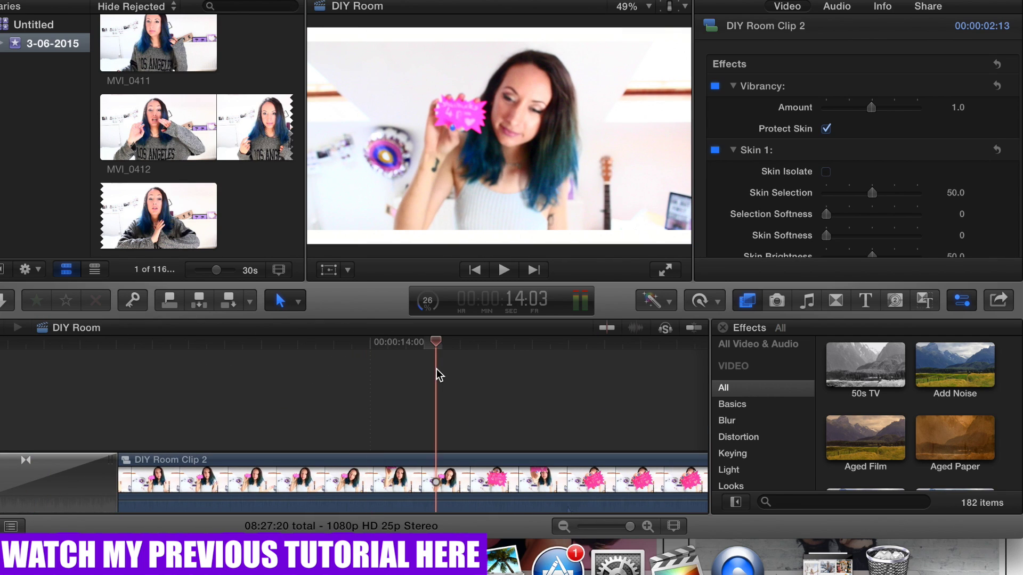
scroll(436, 371, "right", 10)
left_click_drag(292, 350, 24, 401)
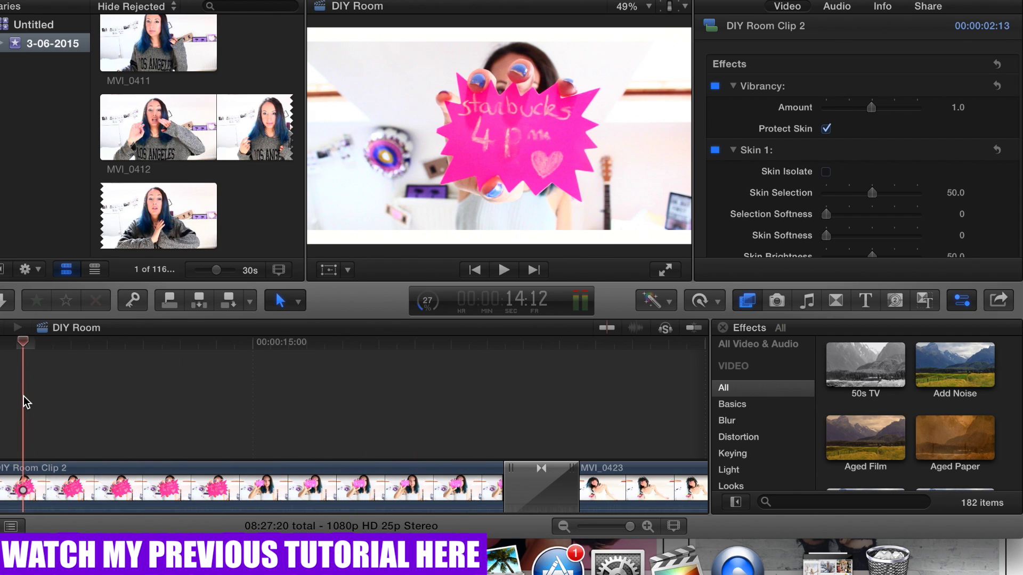
key("space")
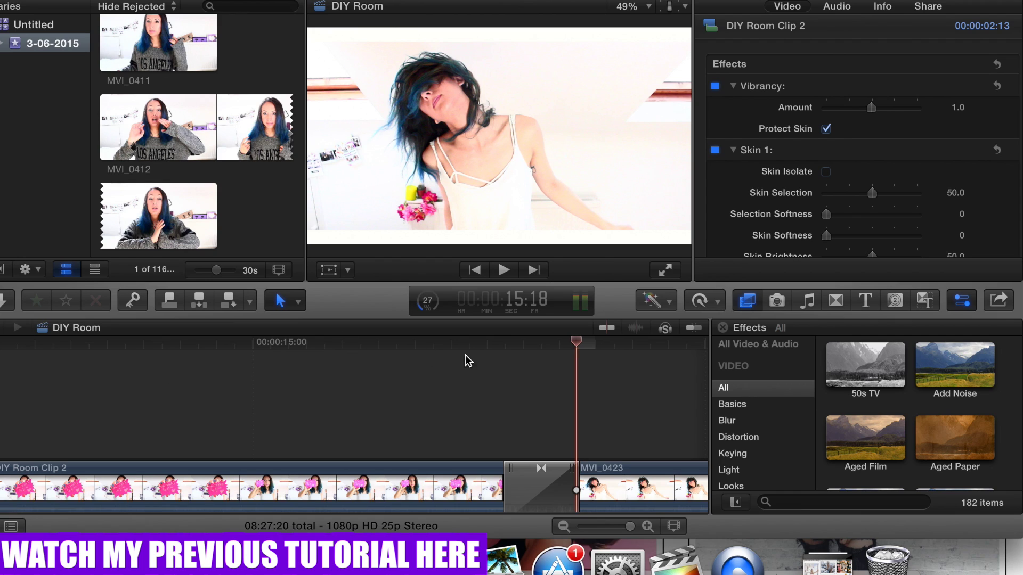
left_click_drag(385, 361, 199, 391)
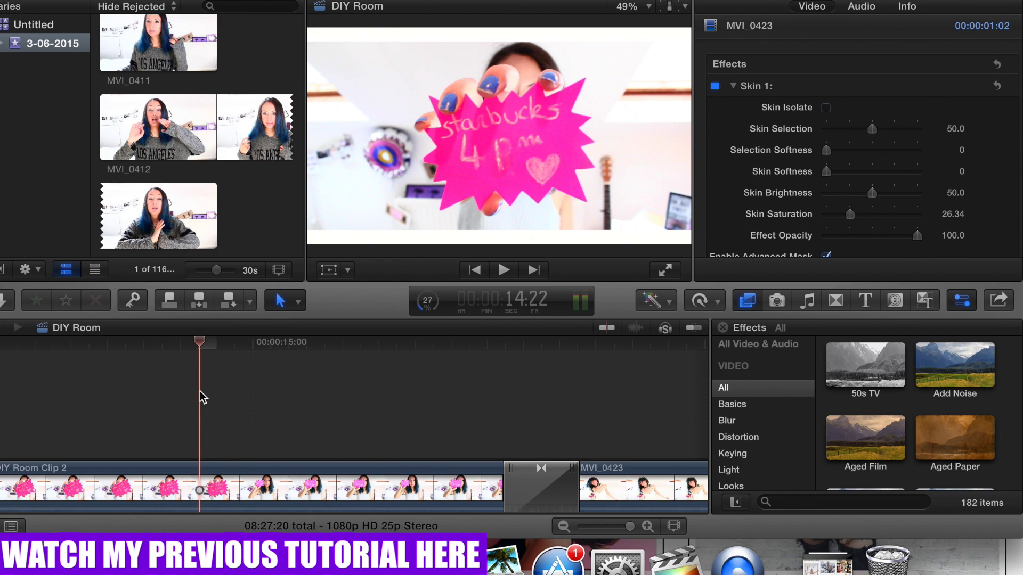
left_click(202, 477)
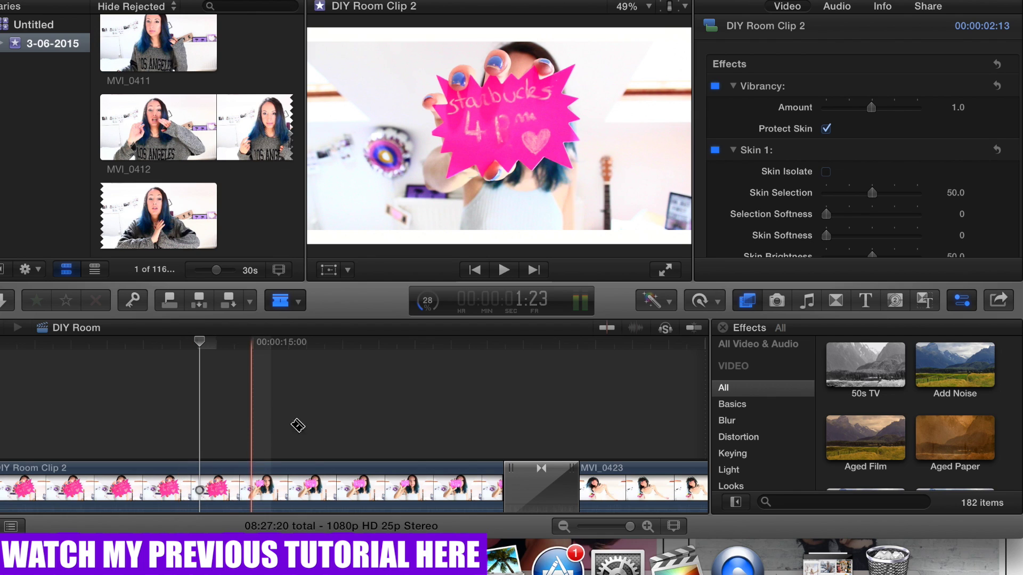
- Return to the Select tool and scrub across the transition into MVI_0423
key("a")
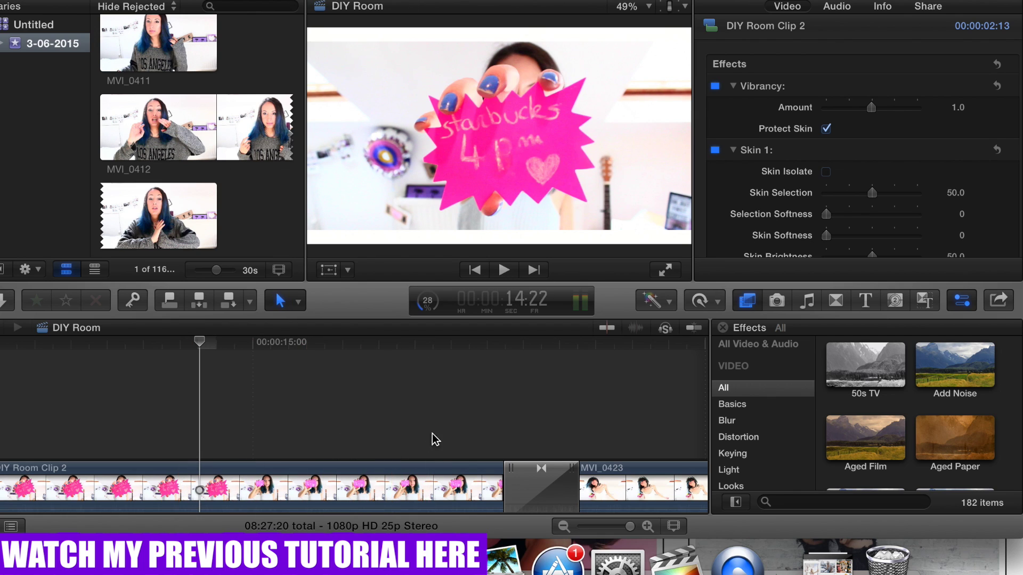
left_click_drag(214, 345, 545, 379)
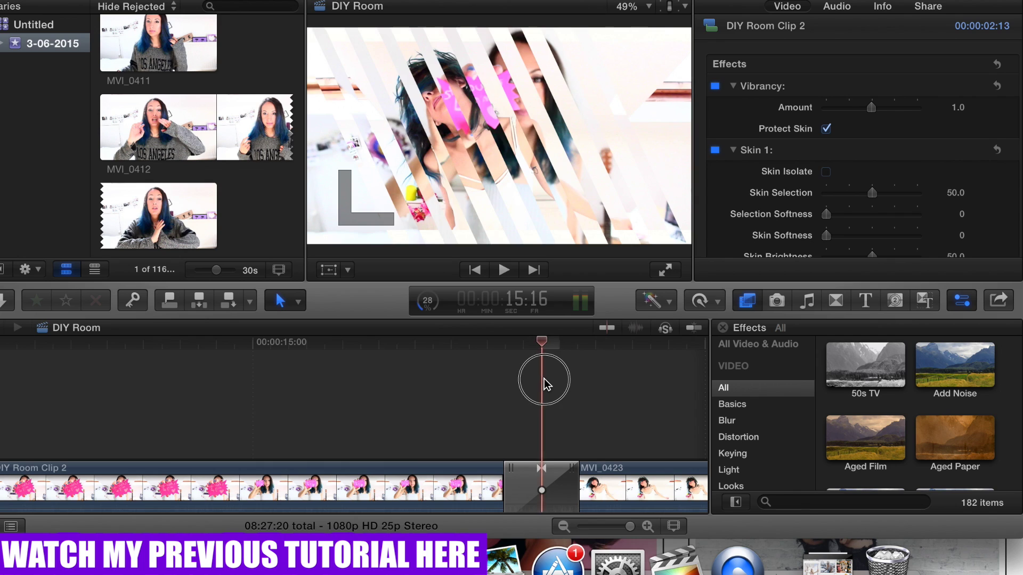
scroll(551, 380, "right", 5)
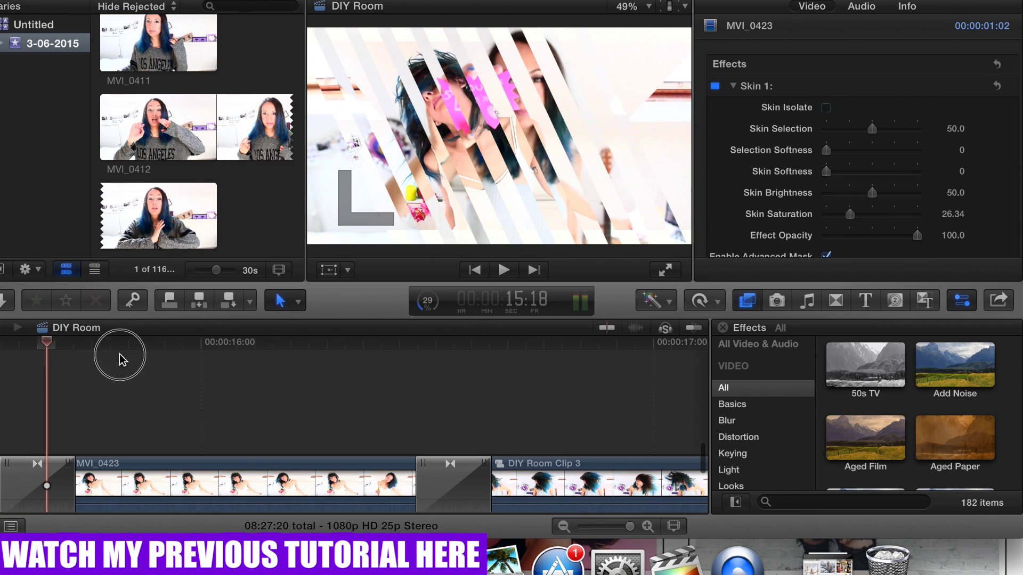
left_click_drag(119, 358, 471, 434)
scroll(470, 434, "right", 10)
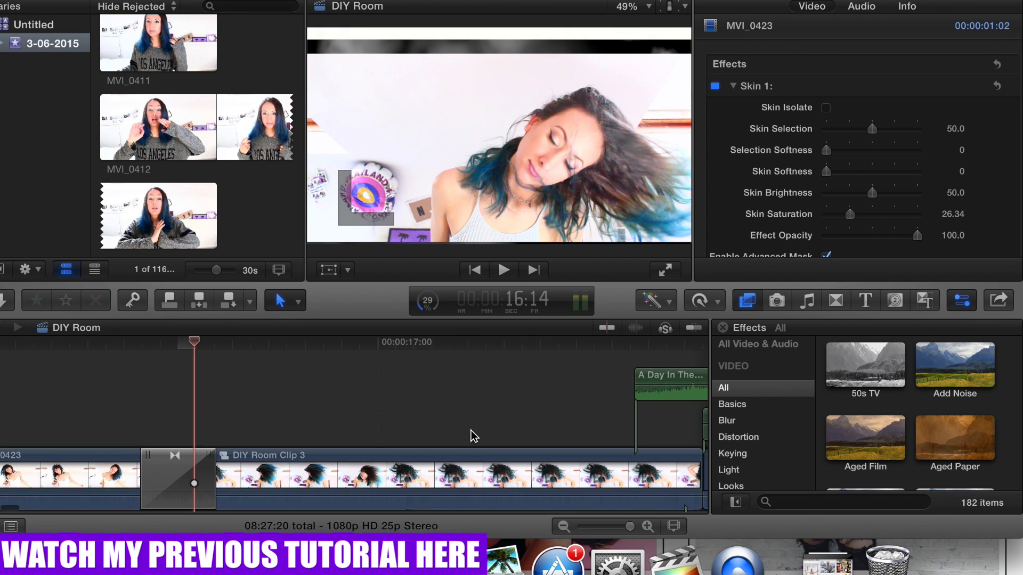
scroll(471, 431, "right", 1)
- Scrub through the 1.66:1 letterboxed DIY Room Clip 3 from 17:05 and play its hair-flip section
left_click_drag(188, 344, 571, 384)
left_click(466, 393)
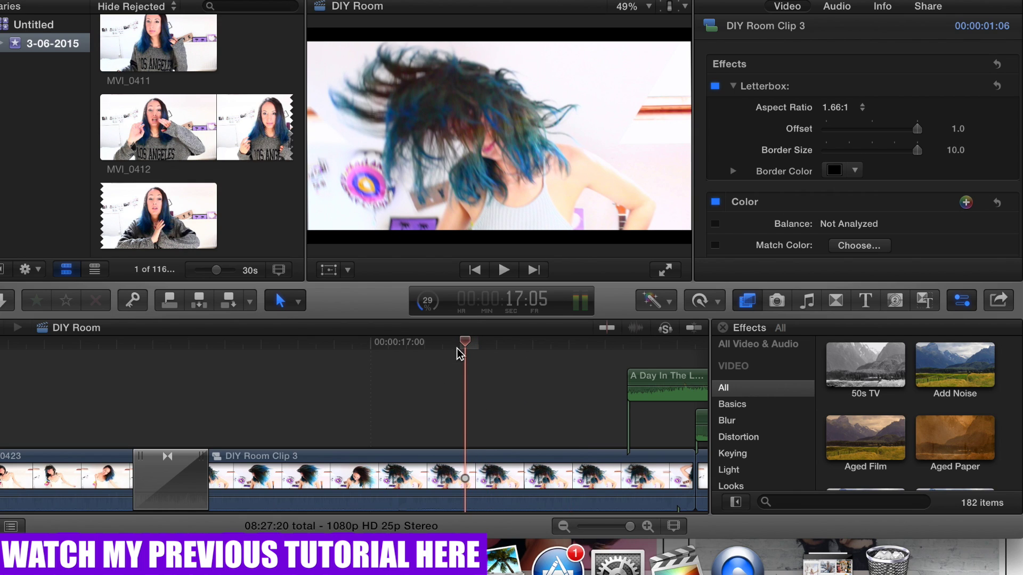
left_click_drag(466, 347, 131, 413)
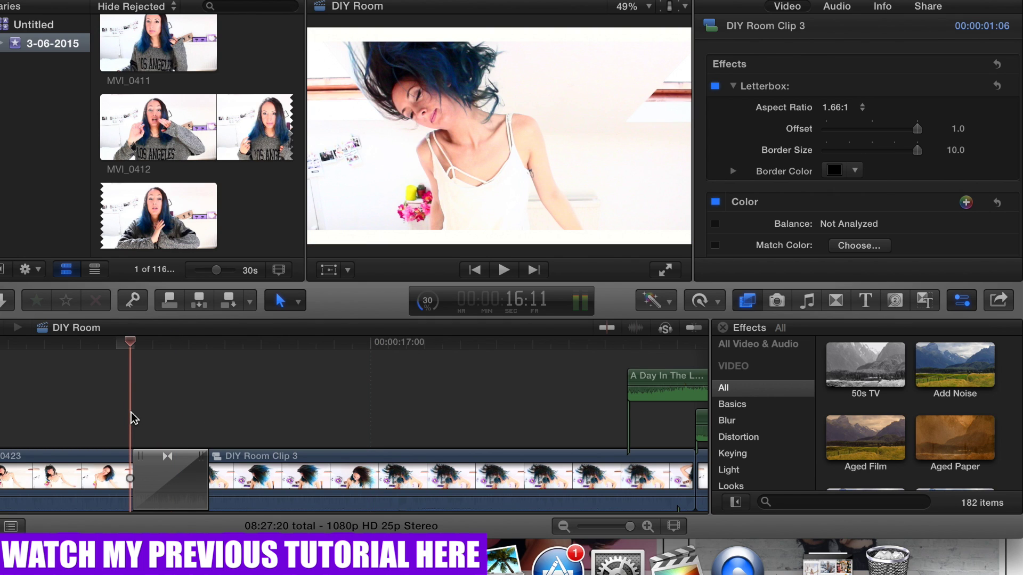
key("space")
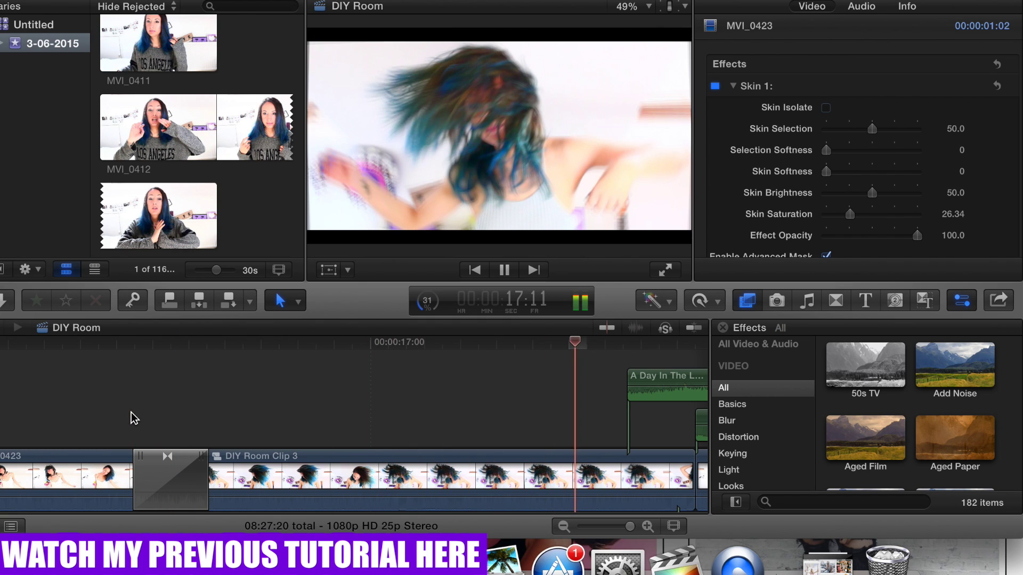
scroll(498, 395, "right", 5)
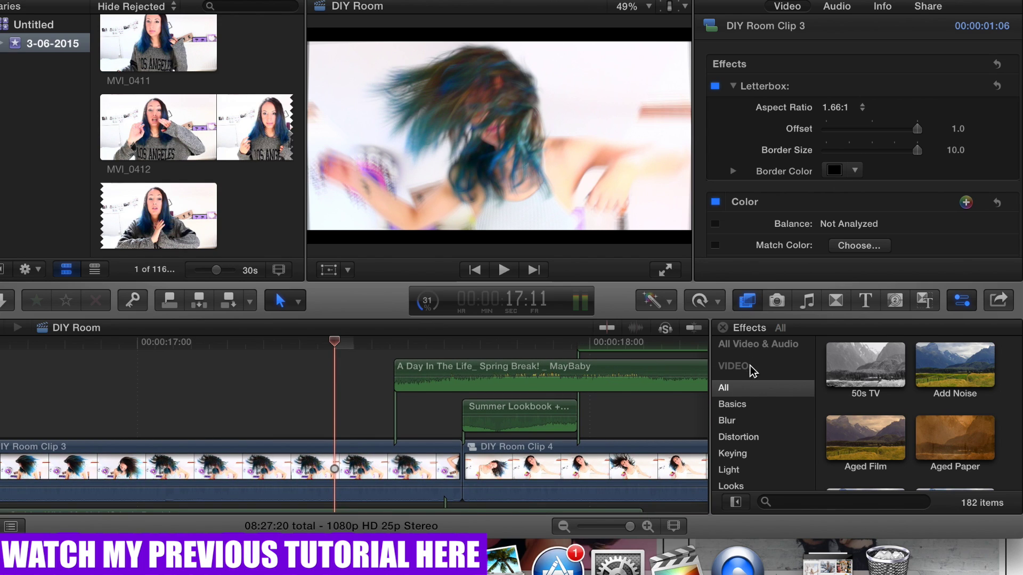
- Filter the Effects browser on 'ear' to show the Earthquake effect
left_click(826, 503)
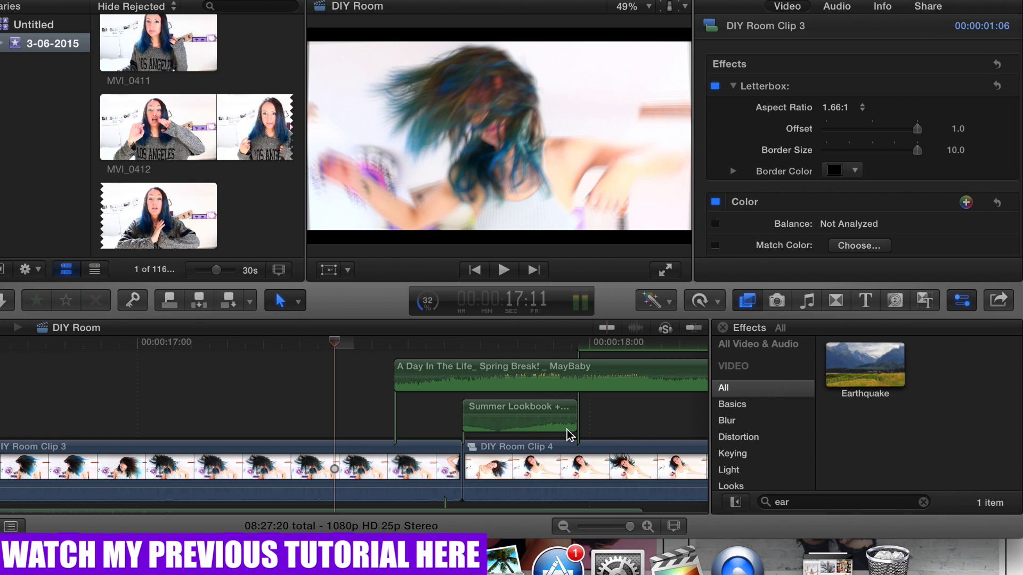
scroll(567, 429, "right", 6)
scroll(566, 429, "up", 1)
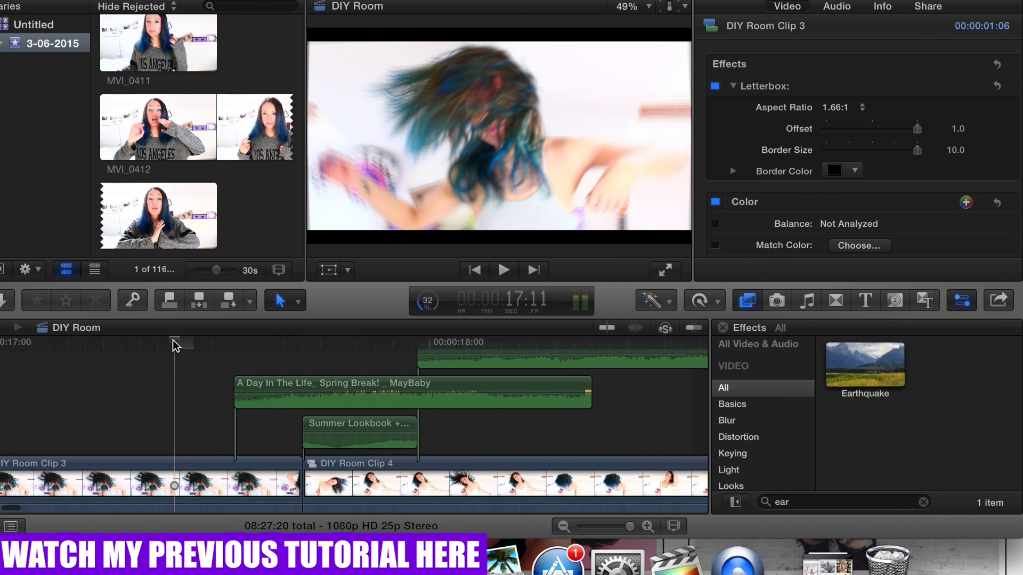
- Scrub through DIY Room Clip 4 past 20:00 into the transition to MVI_0383
left_click_drag(172, 339, 617, 416)
scroll(618, 420, "right", 5)
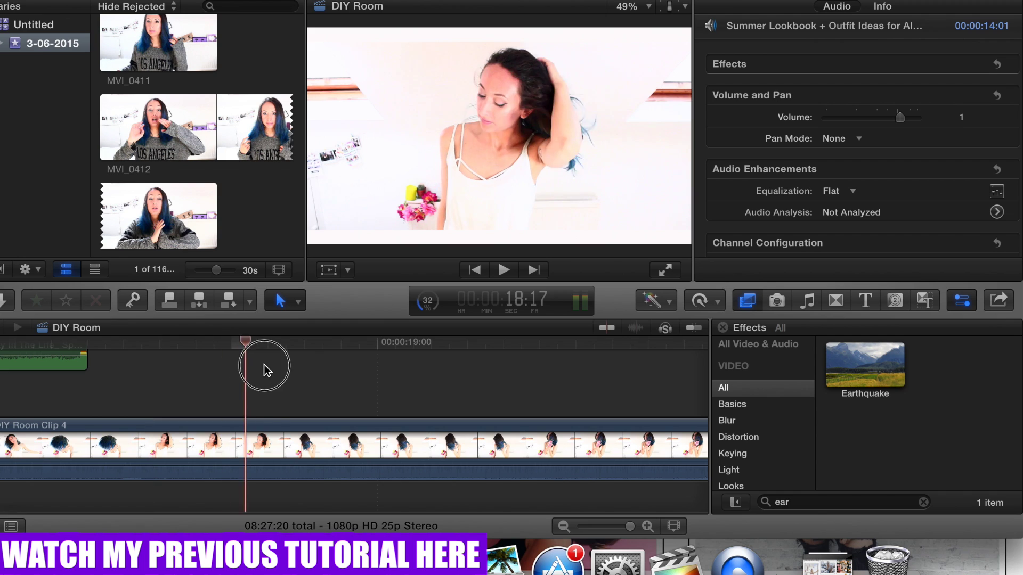
left_click_drag(264, 370, 378, 434)
scroll(376, 445, "right", 3)
scroll(377, 445, "right", 2)
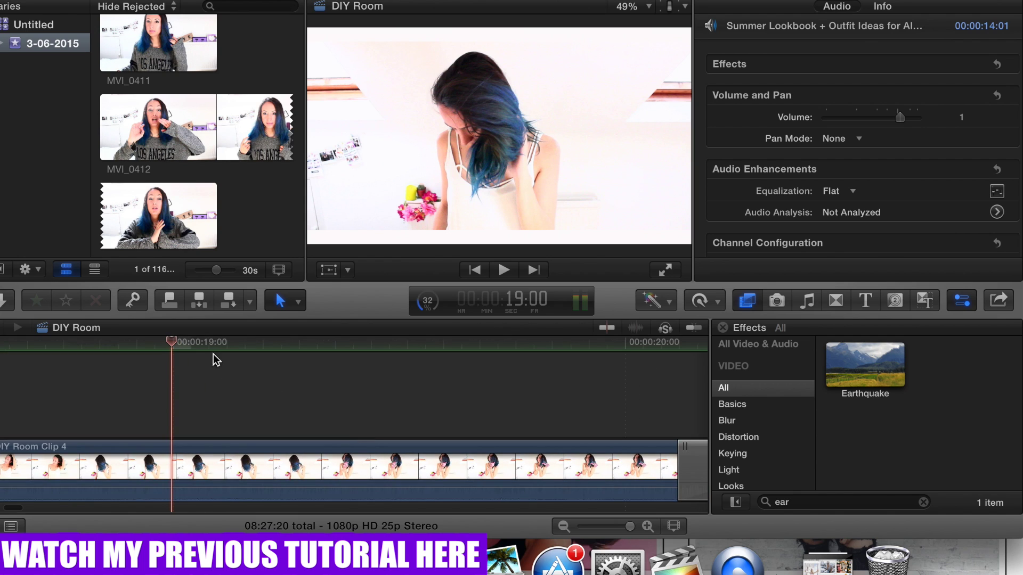
left_click_drag(181, 345, 632, 392)
scroll(632, 391, "right", 10)
left_click_drag(93, 344, 607, 390)
scroll(606, 390, "right", 6)
- Select MVI_0383, then the slowed MVI_0393 jewellery clip, to inspect their effects
left_click(444, 401)
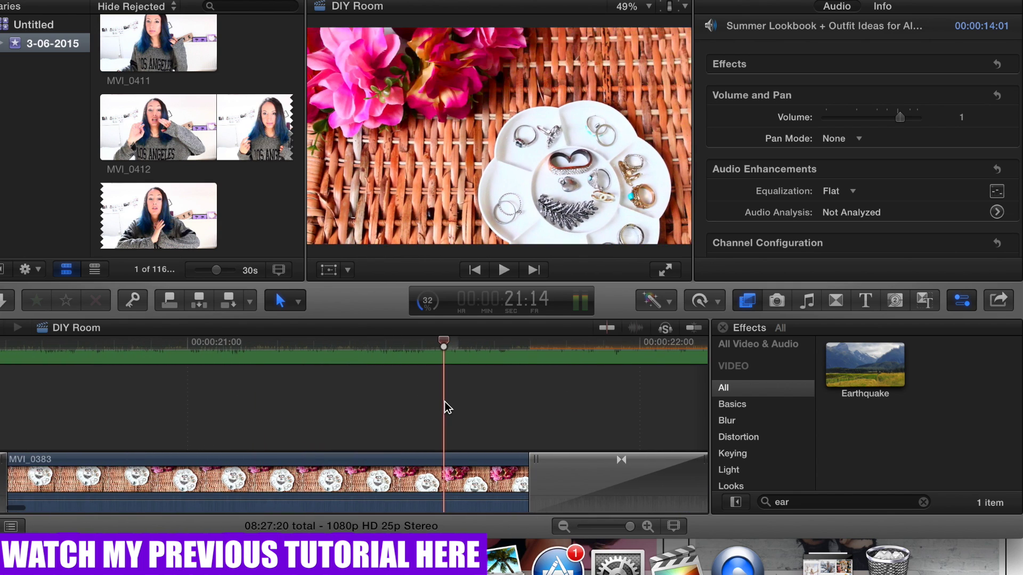
left_click(452, 462)
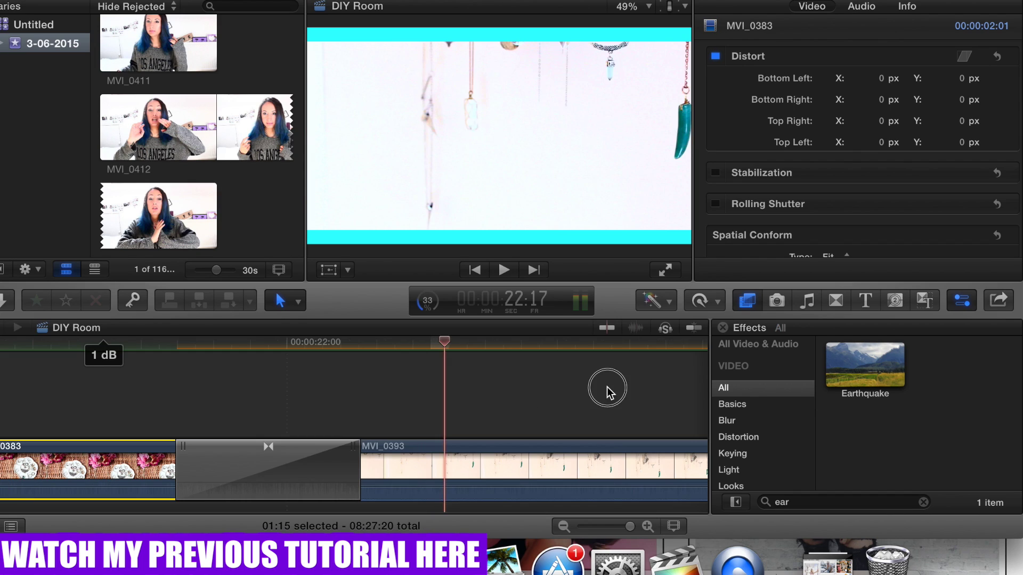
left_click(612, 388)
scroll(611, 388, "right", 5)
scroll(612, 388, "right", 2)
scroll(612, 388, "down", 1)
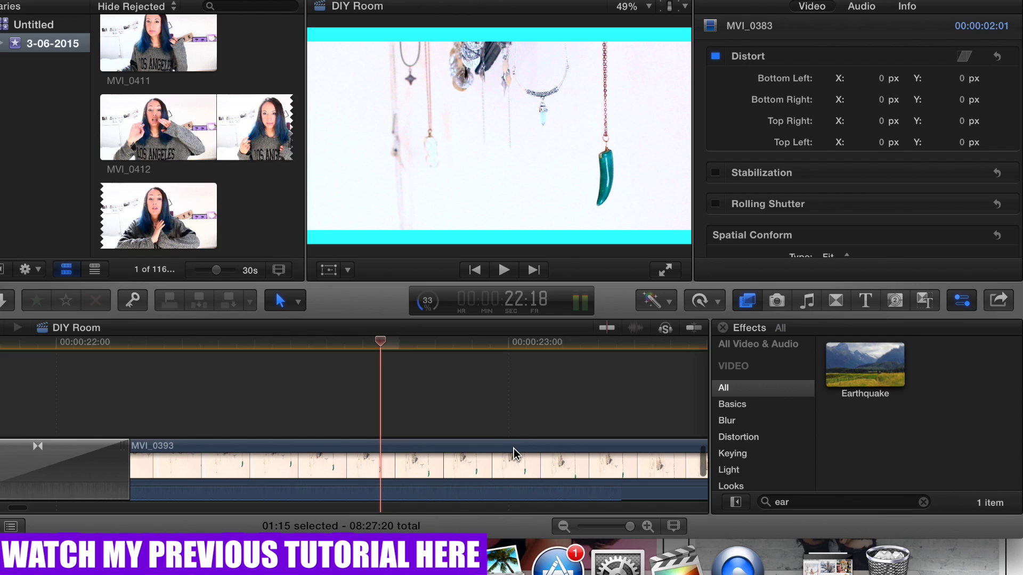
left_click(512, 449)
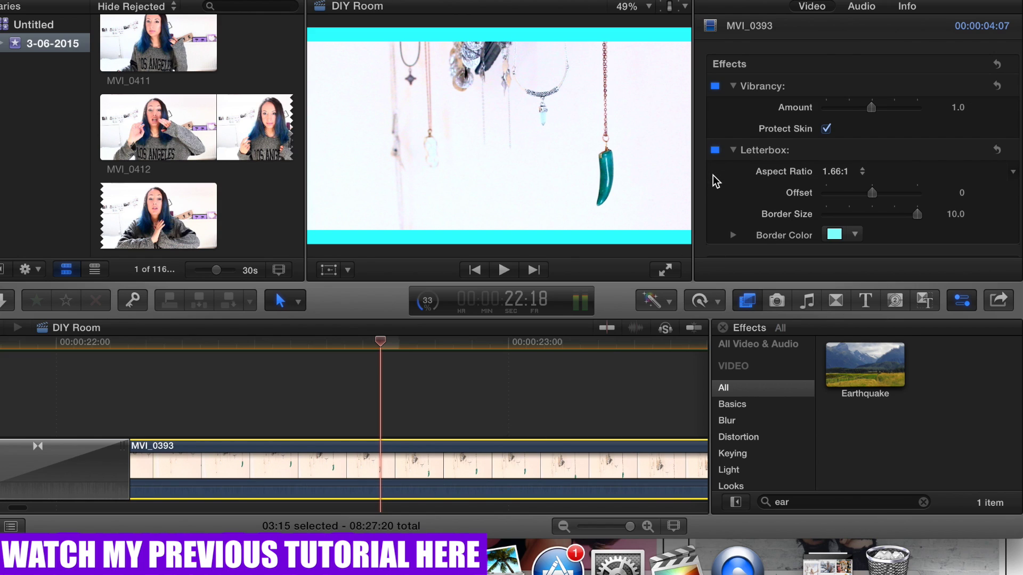
- Confirm MVI_0393's retiming video quality is set to Optical Flow
scroll(712, 175, "down", 10)
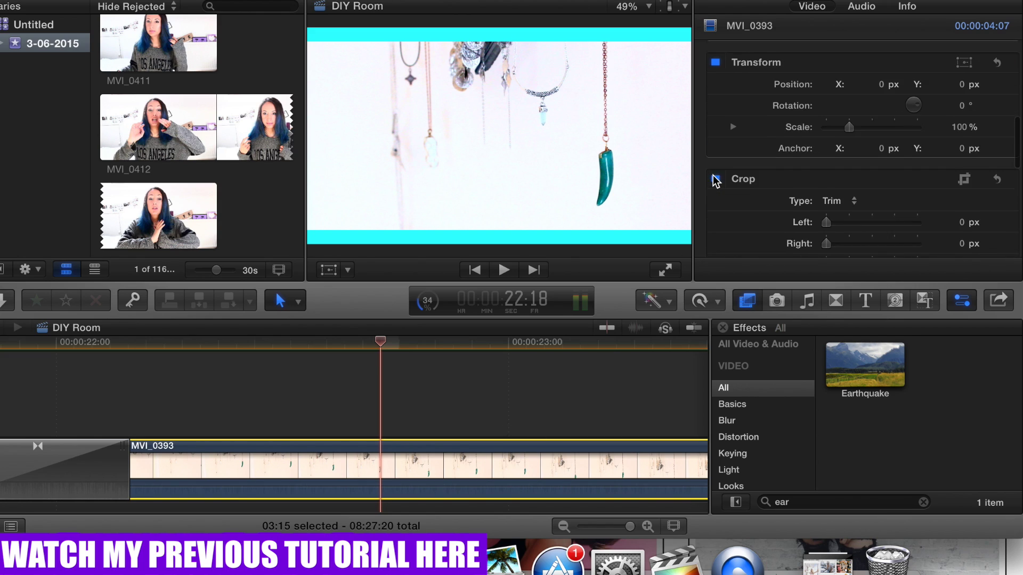
scroll(715, 181, "down", 10)
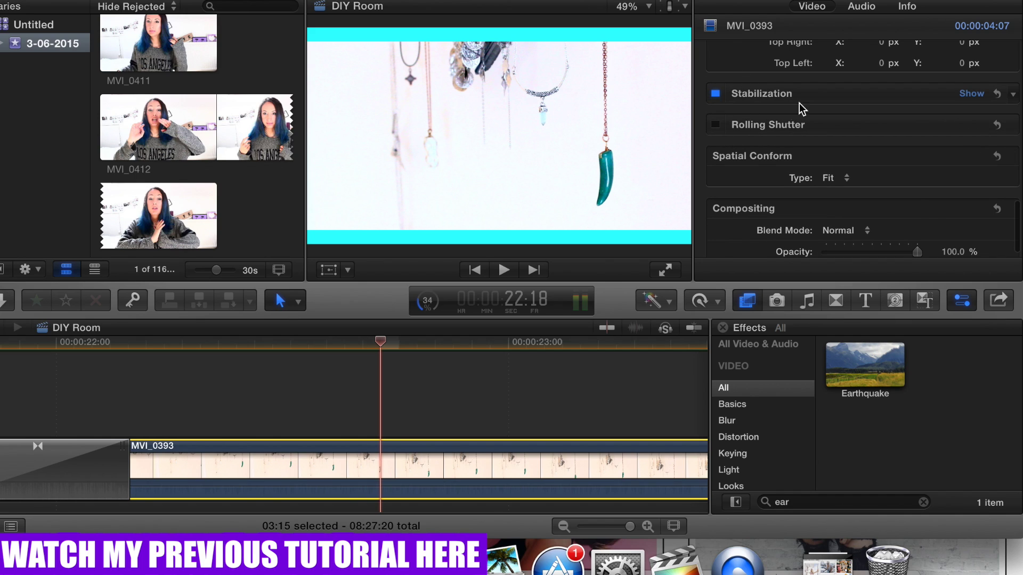
left_click(668, 301)
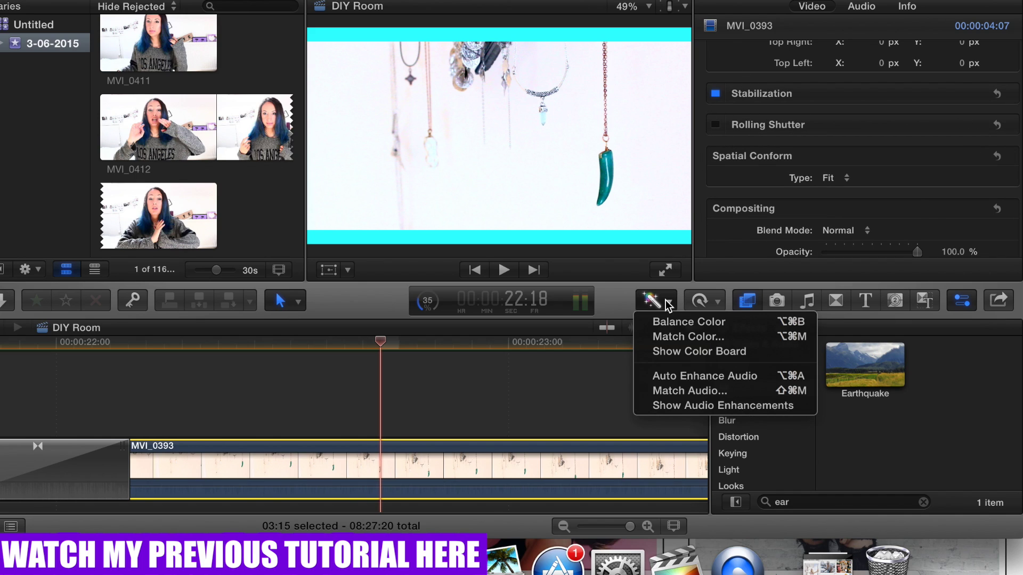
left_click(705, 301)
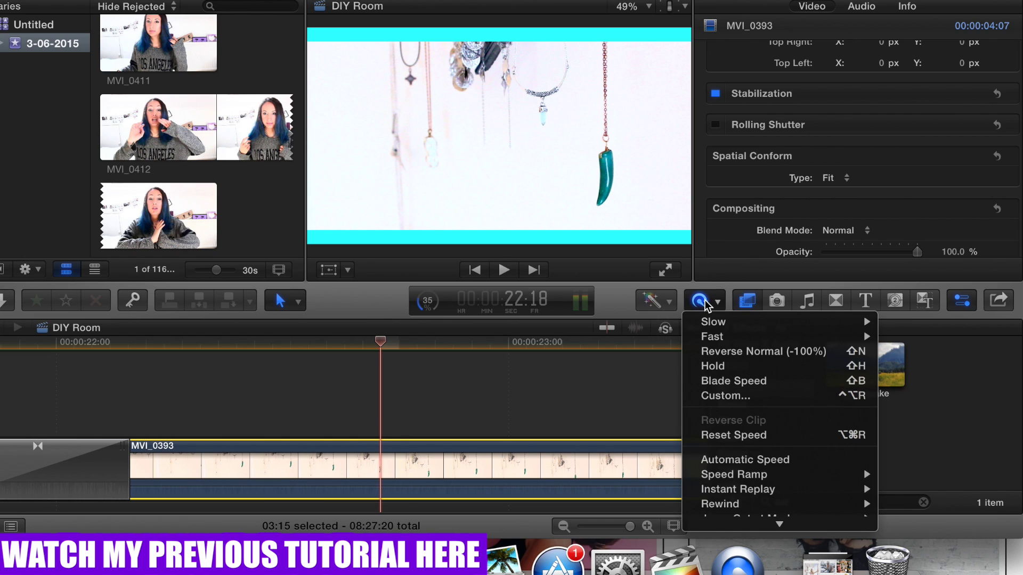
mouse_move(800, 468)
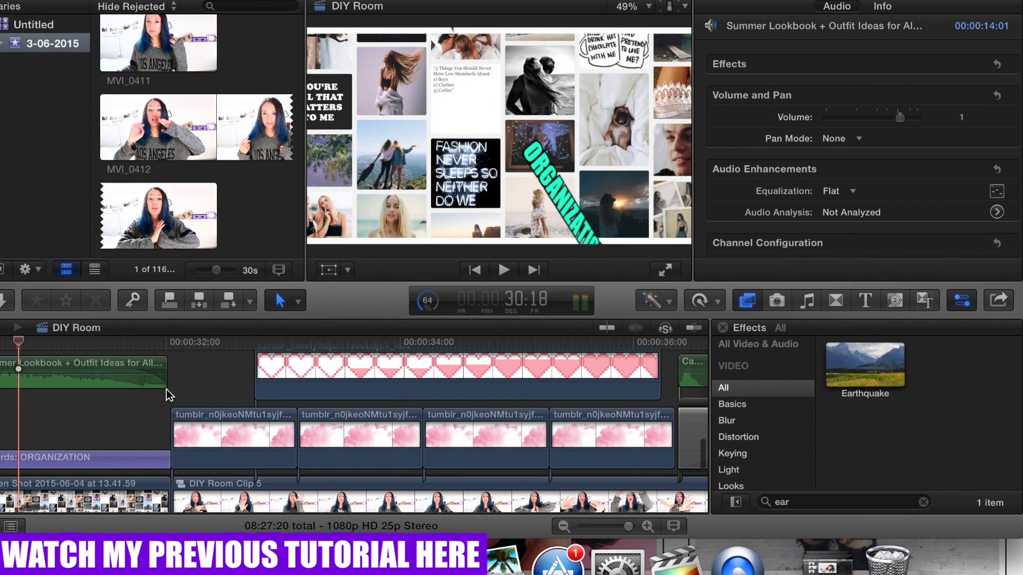
- Scrub to the talking-head shot at 32:01 and inspect the tumblr heart overlay's video settings
left_click(149, 407)
left_click_drag(146, 339, 210, 350)
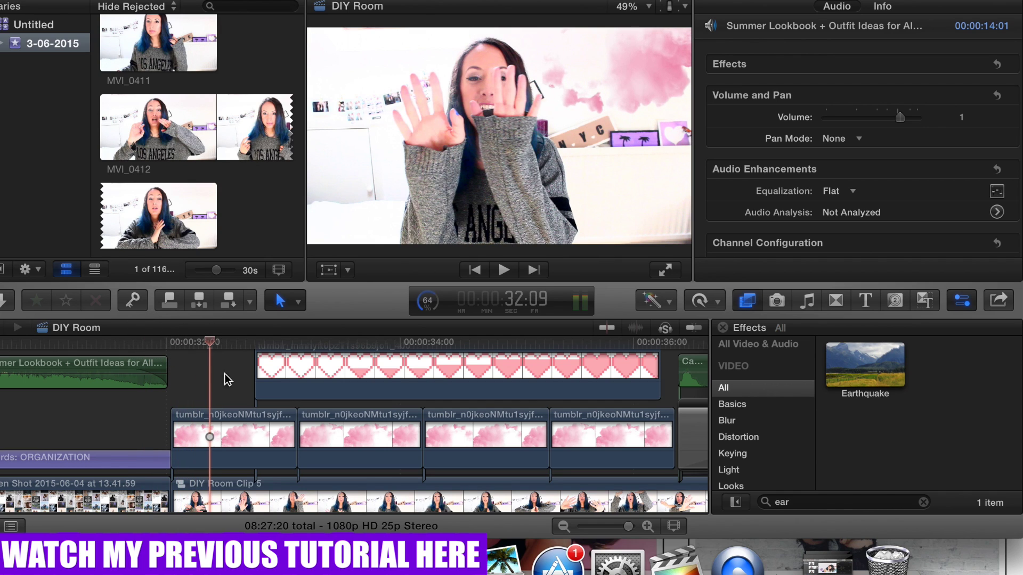
left_click(613, 136)
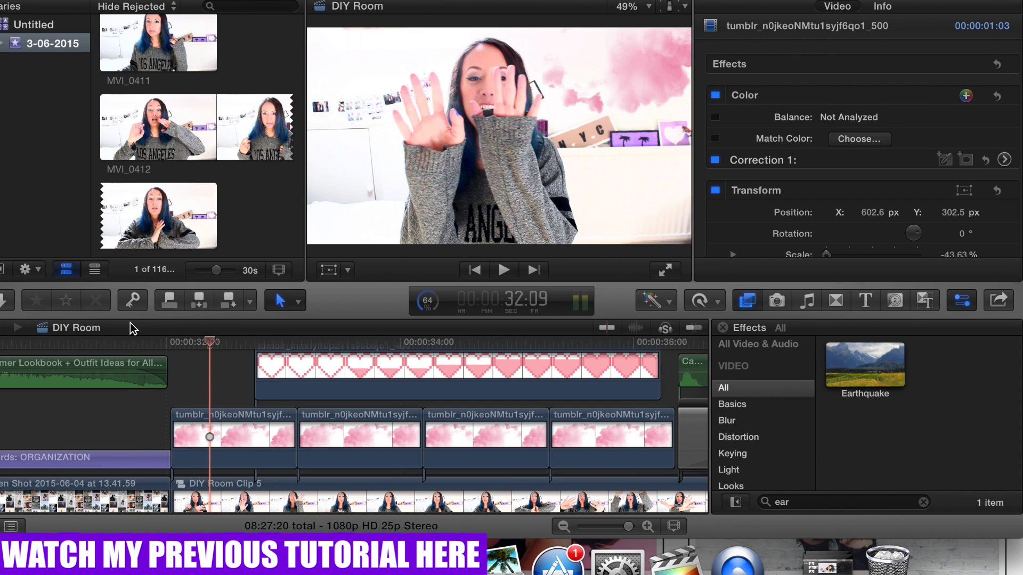
left_click_drag(212, 344, 219, 385)
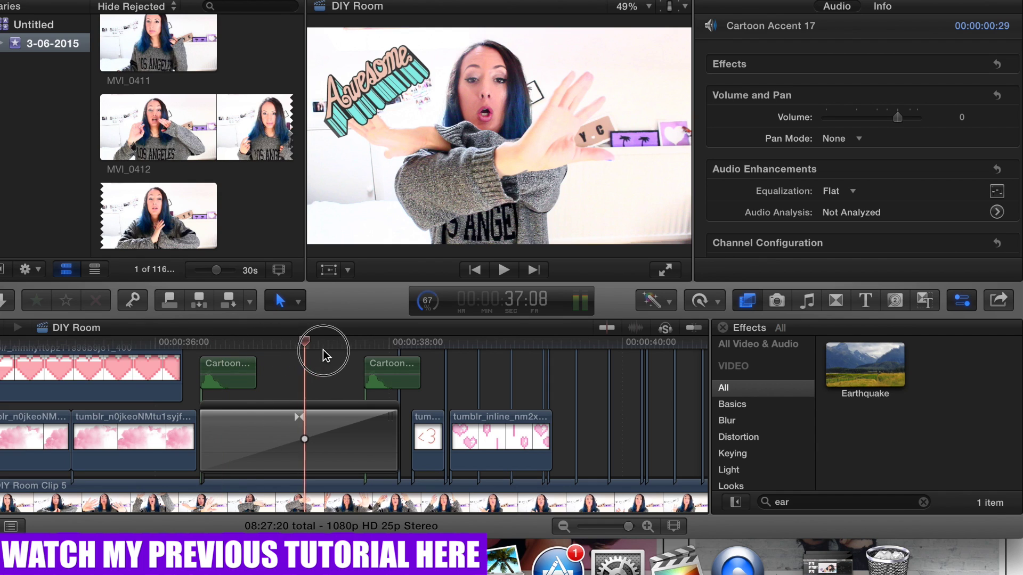
- Inspect the tumblr_mk5cgr5yCm1s6294bo1_500 overlay and play the heart stickers from 35:16
left_click(239, 411)
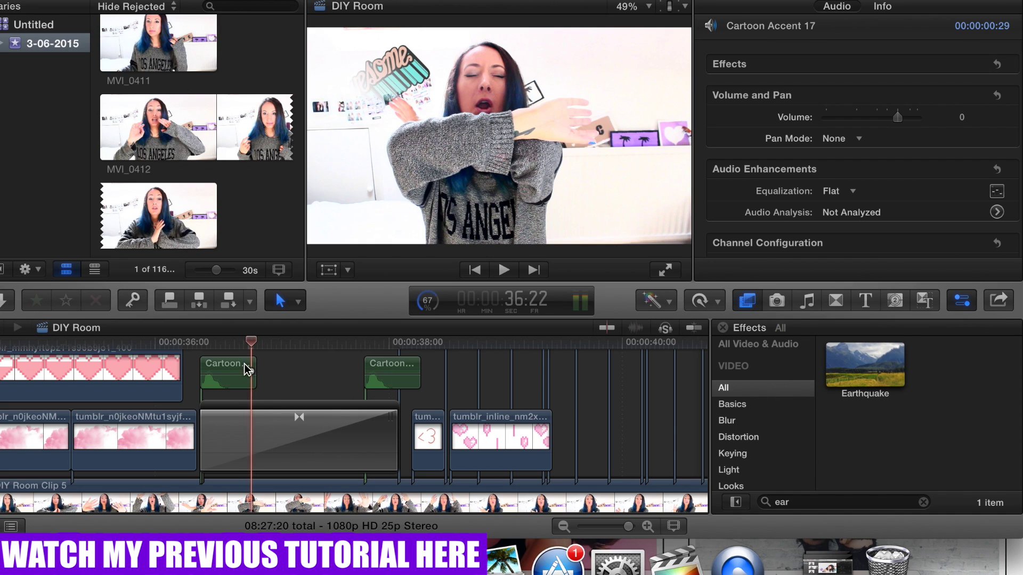
left_click(258, 343)
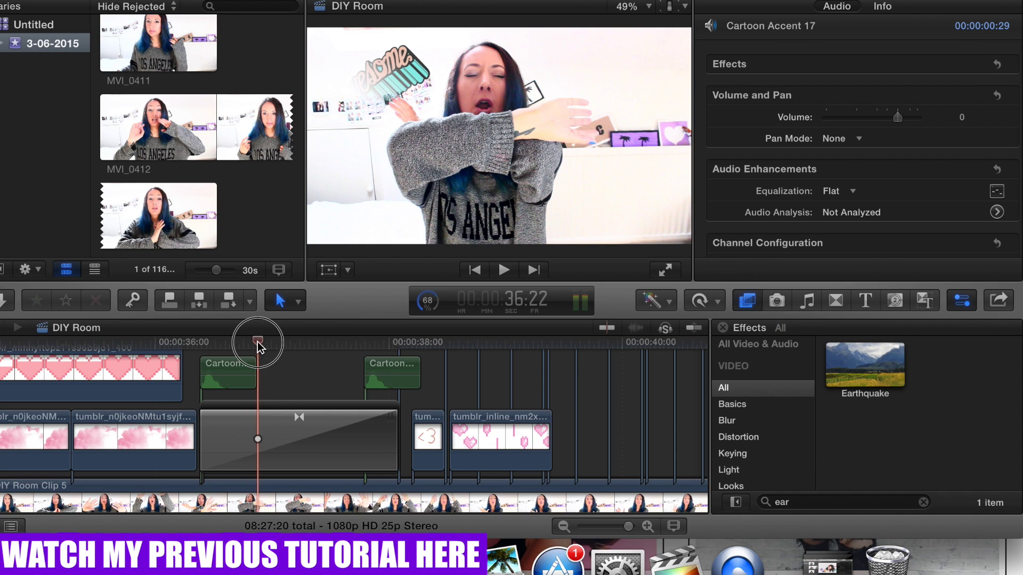
left_click(339, 354)
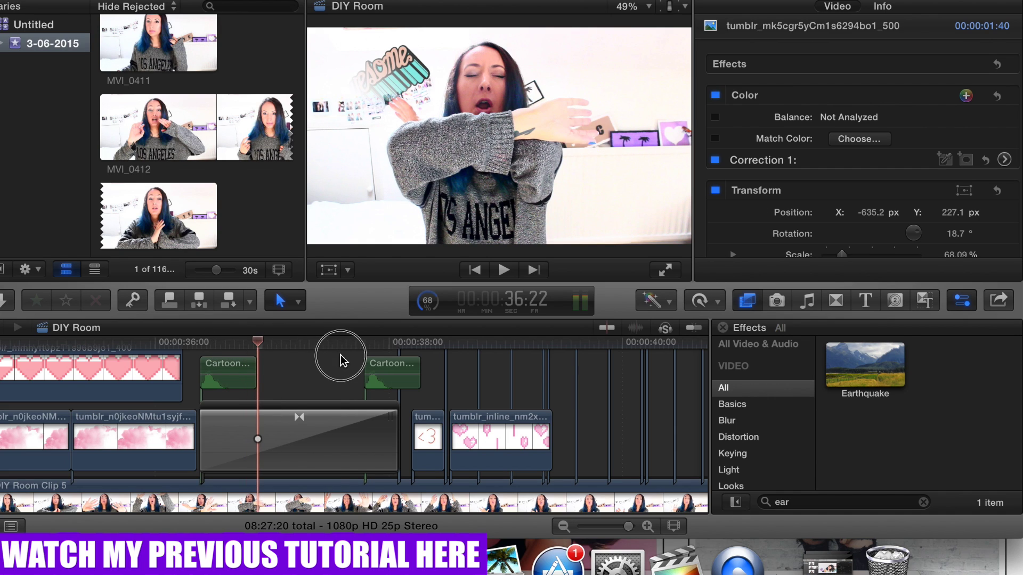
left_click(190, 366)
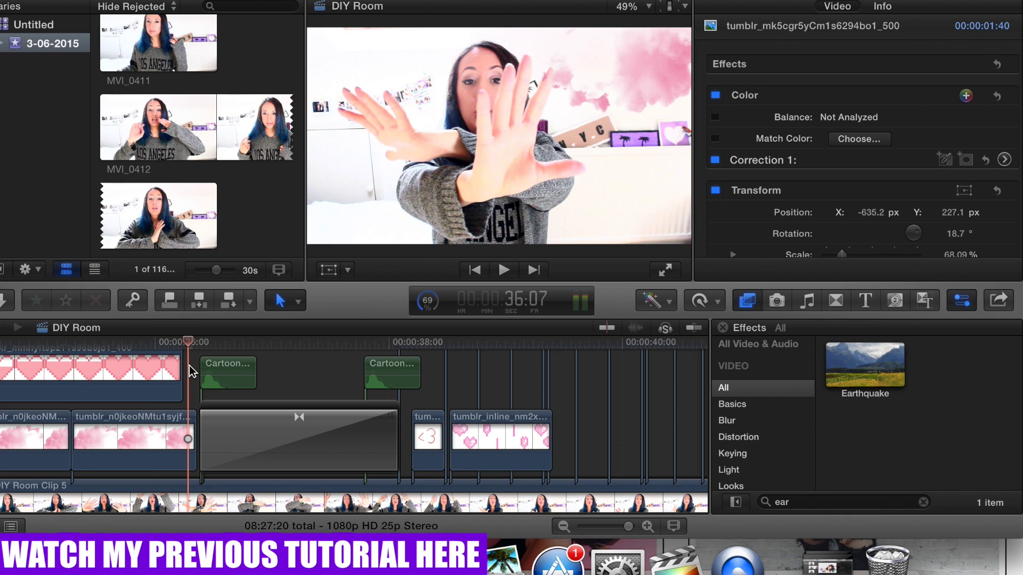
left_click(112, 358)
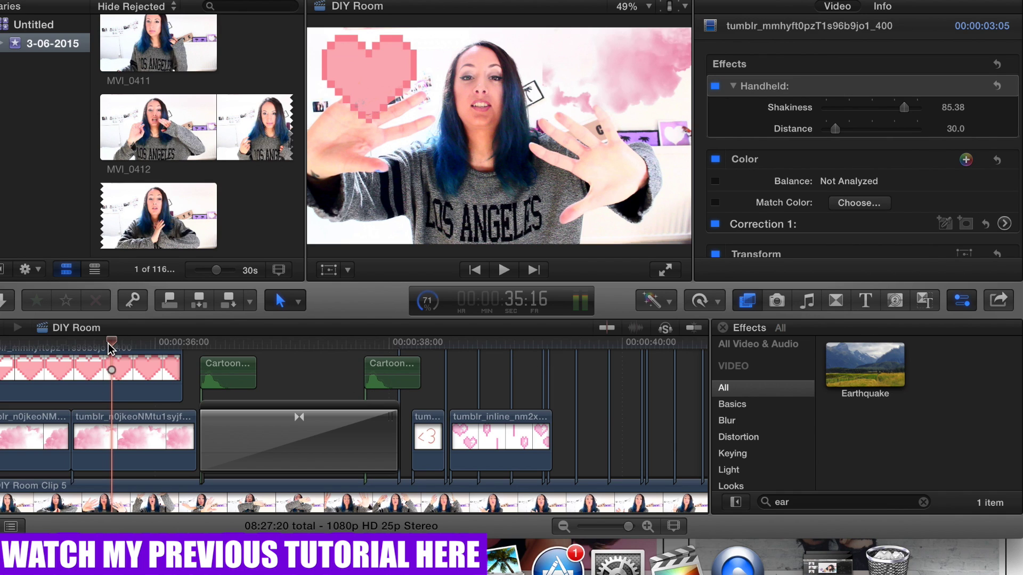
key("space")
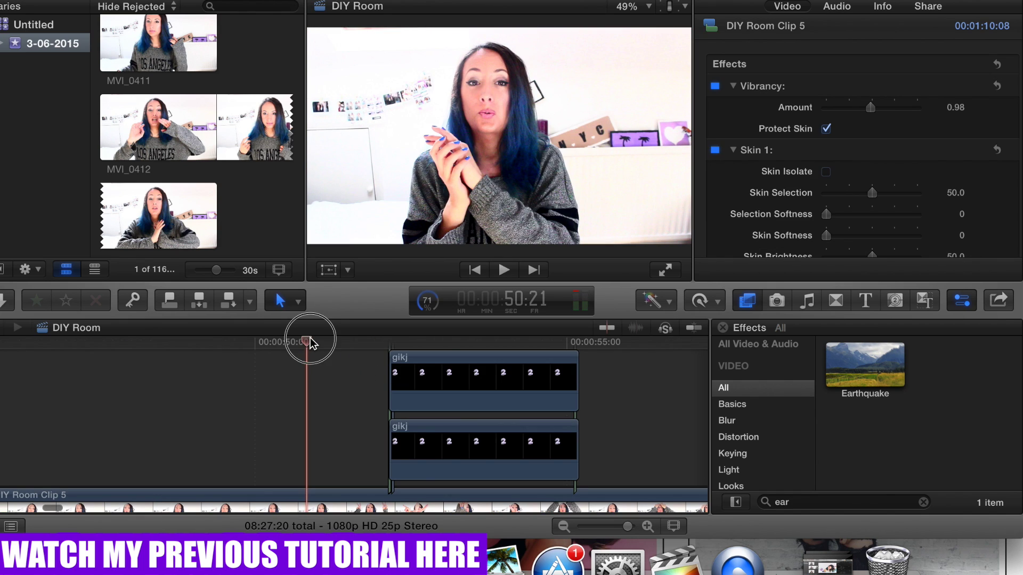
- Preview the number-2 sticker overlays and select the lower gikj sticker clip
left_click_drag(310, 338, 312, 340)
key("space")
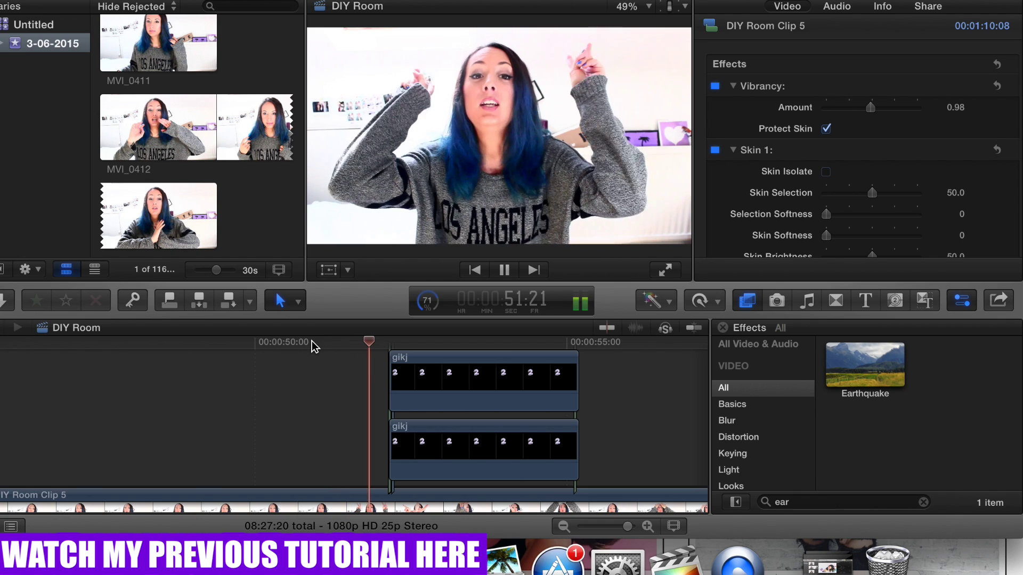
left_click(425, 405)
scroll(424, 401, "up", 5)
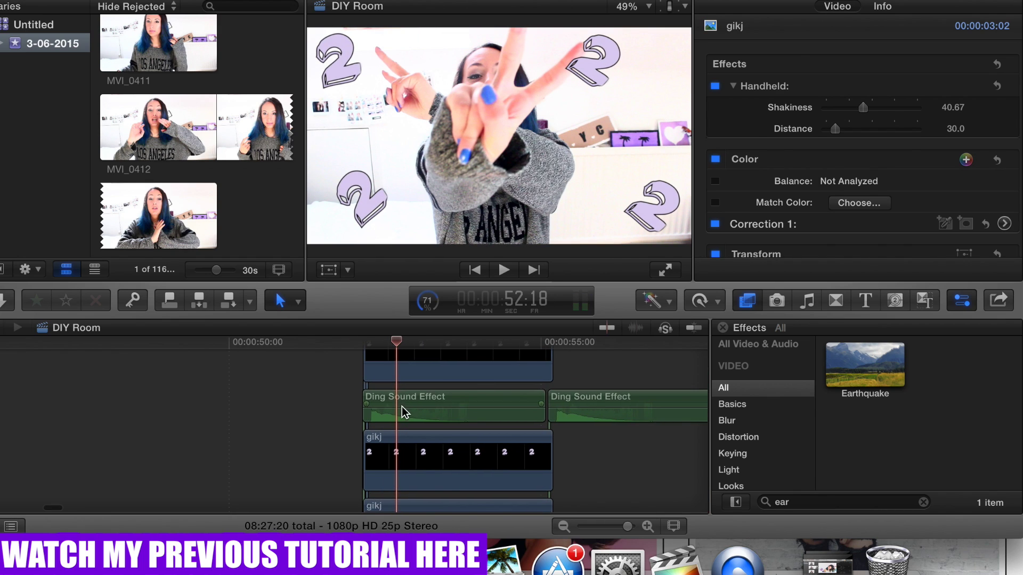
left_click_drag(402, 341, 427, 365)
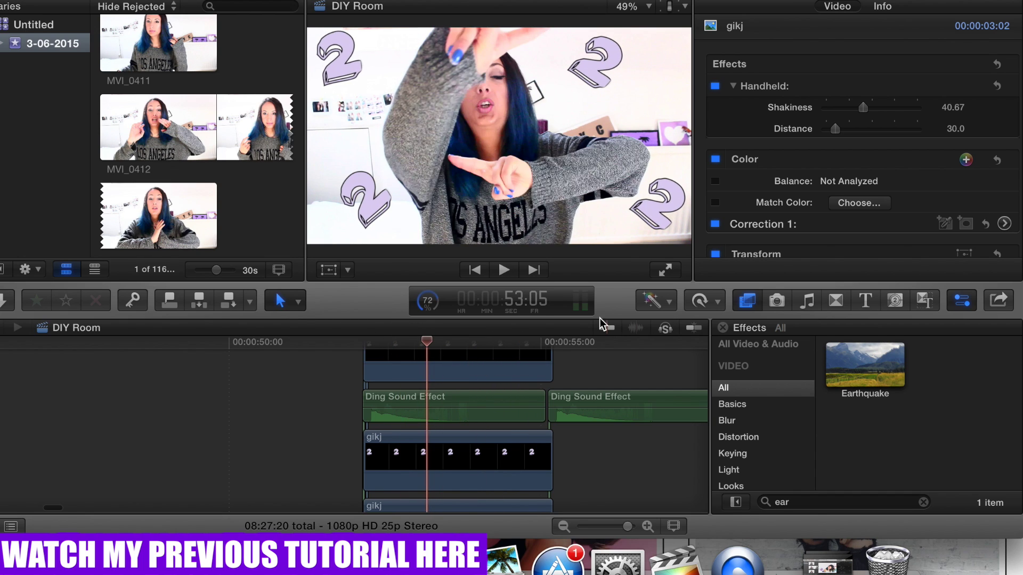
left_click(468, 442)
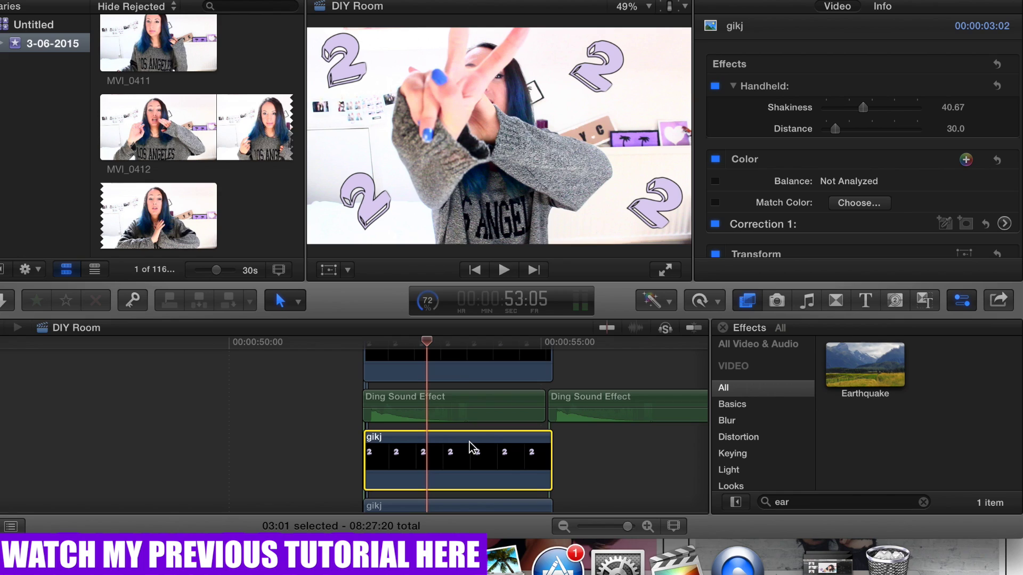
left_click(428, 340)
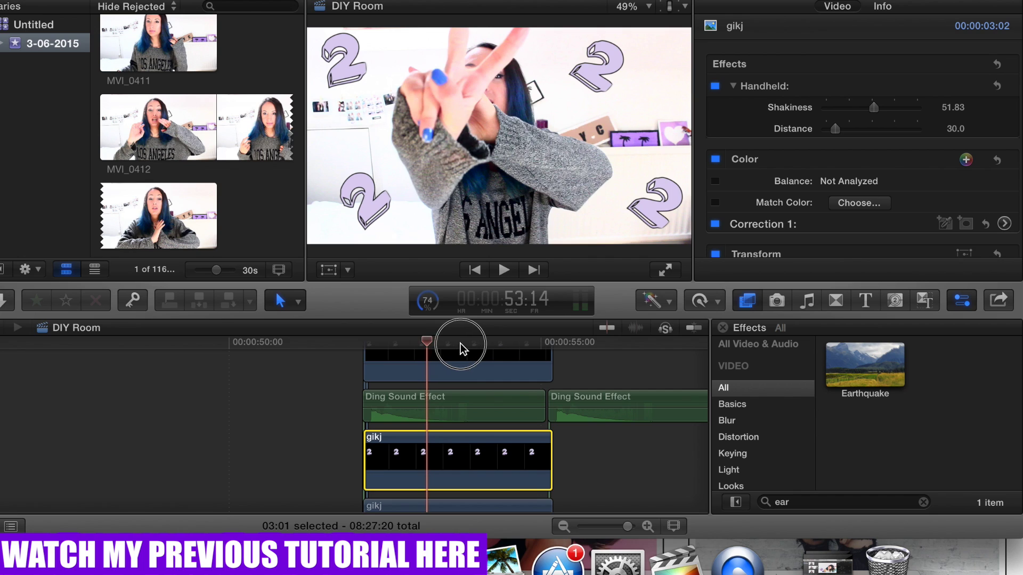
left_click_drag(460, 343, 443, 390)
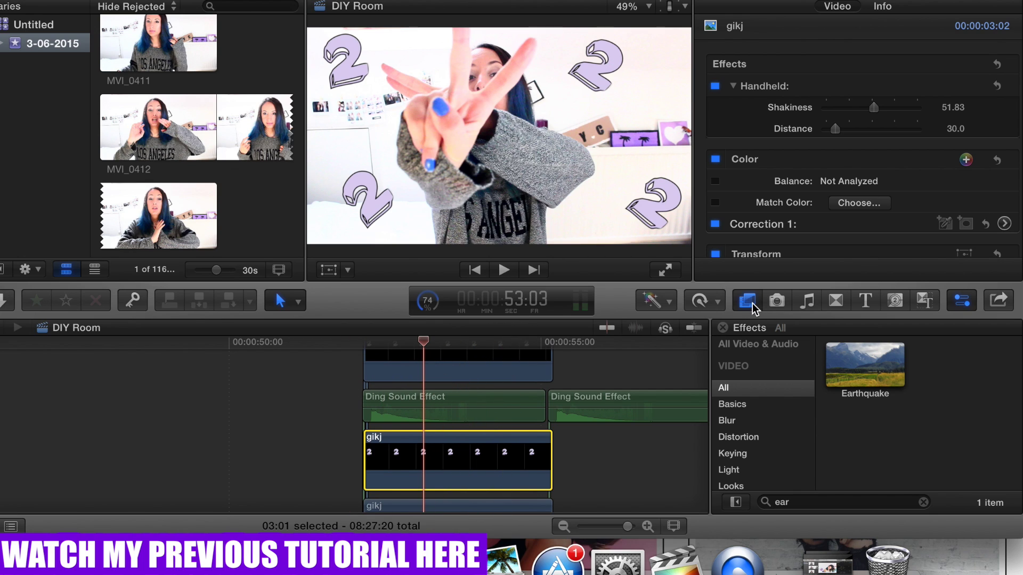
- Filter effects on 'hand' and raise the gikj sticker's Handheld Shakiness to 100
double_click(803, 502)
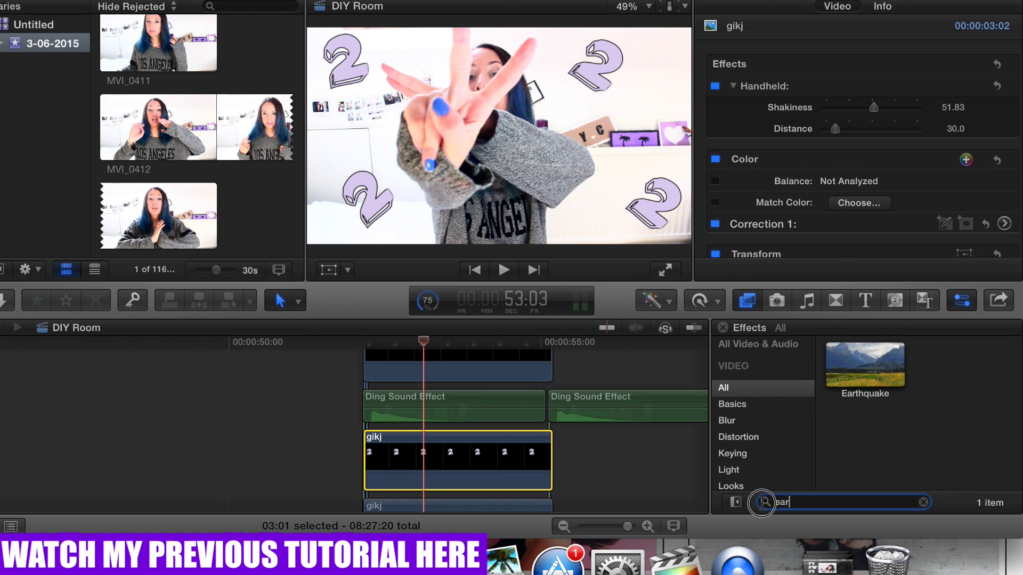
type("hande")
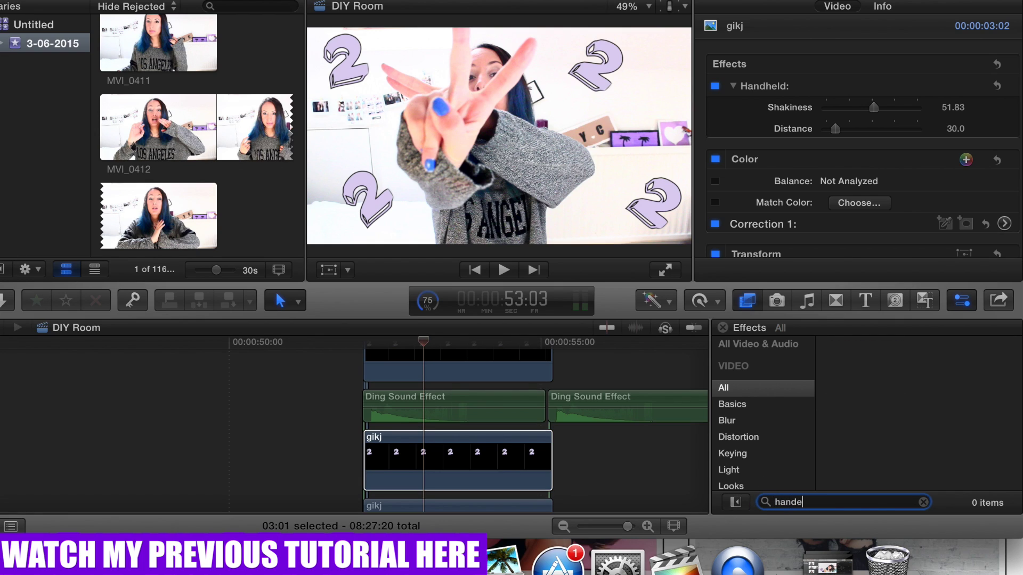
key("BackSpace")
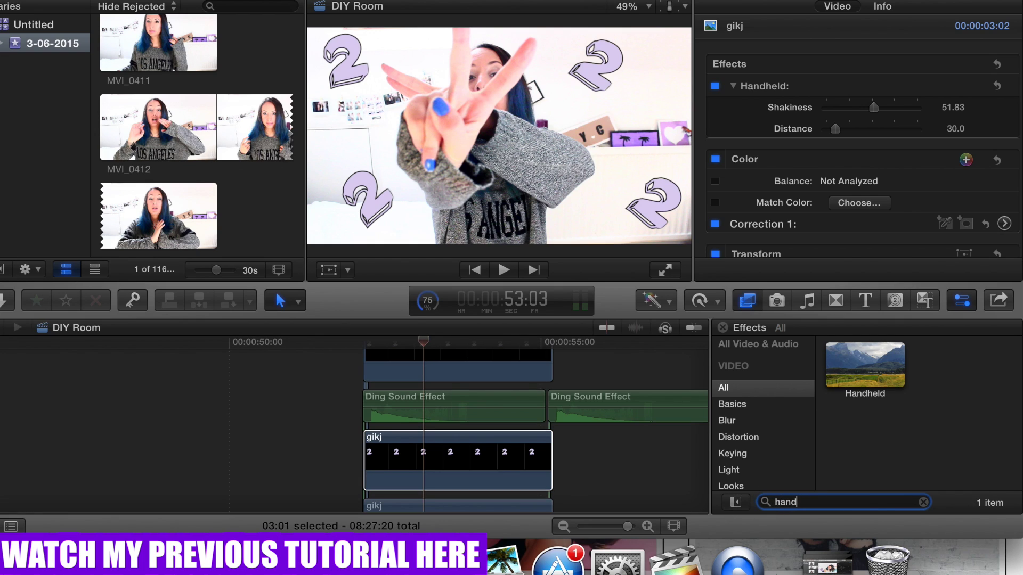
left_click(863, 372)
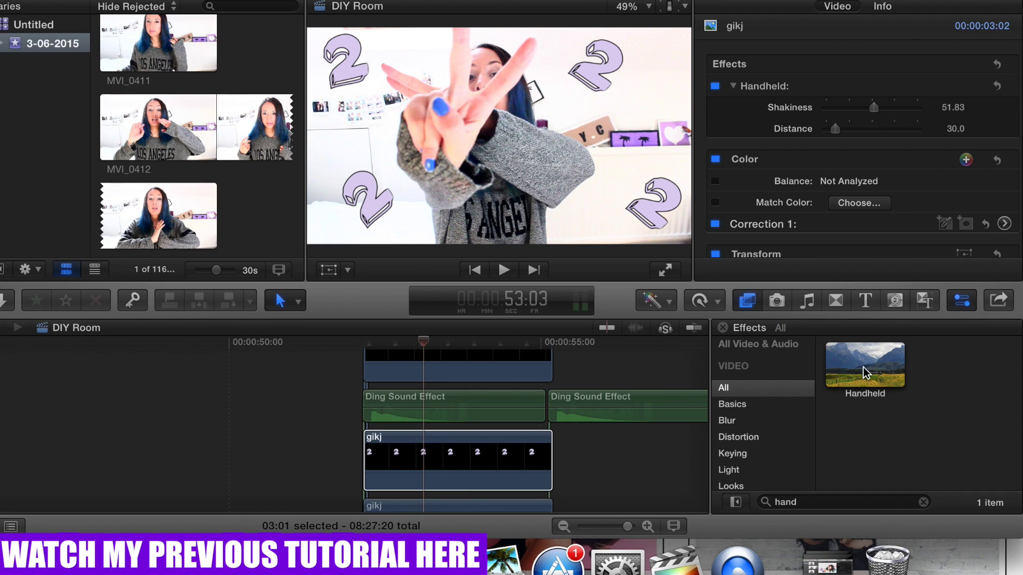
left_click(426, 338)
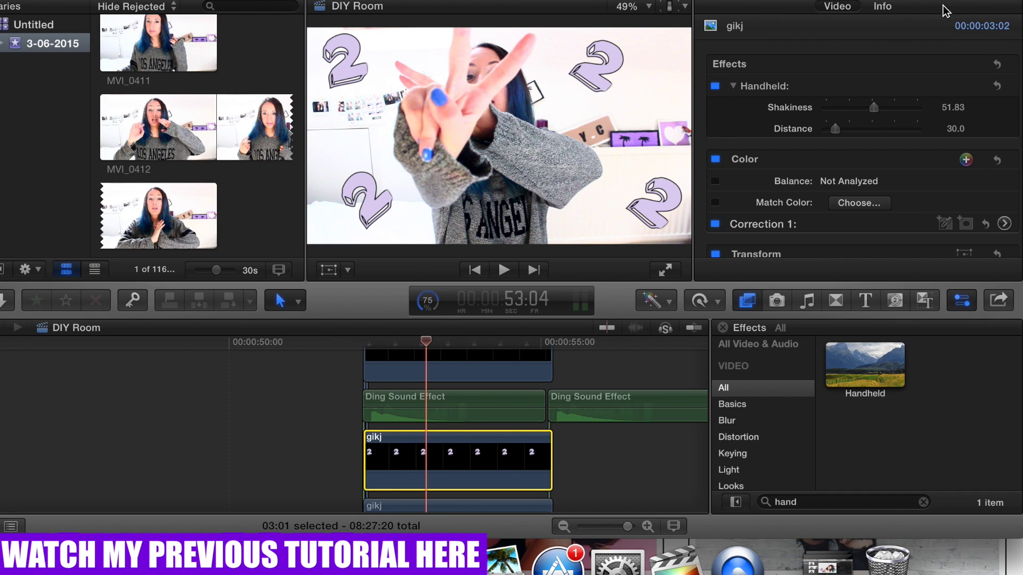
left_click_drag(874, 109, 931, 109)
left_click(274, 462)
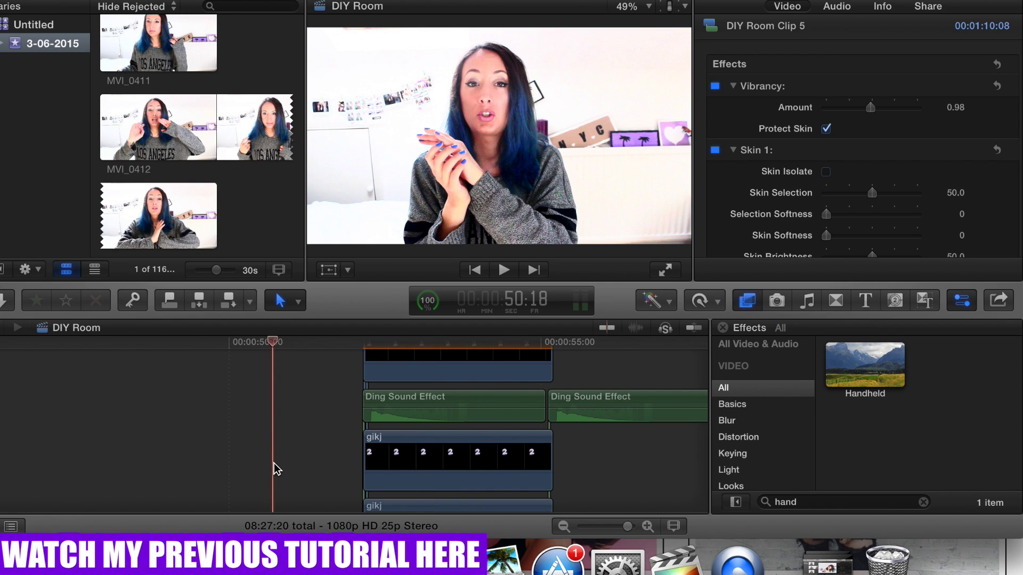
- Park the playhead at 1:18:24 by the Whoosh clip and open the Music and Sound browser
key("space")
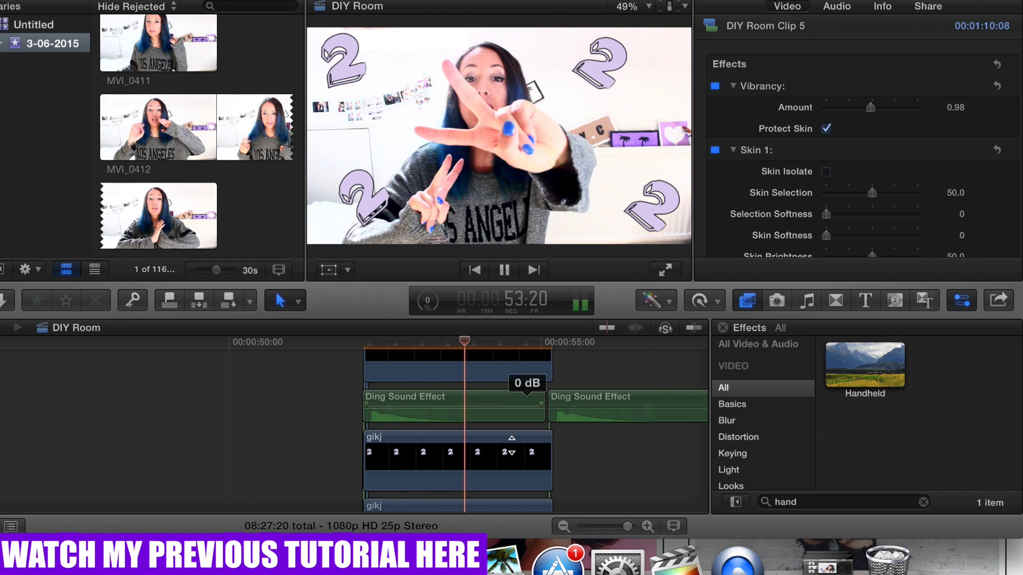
scroll(512, 445, "right", 5)
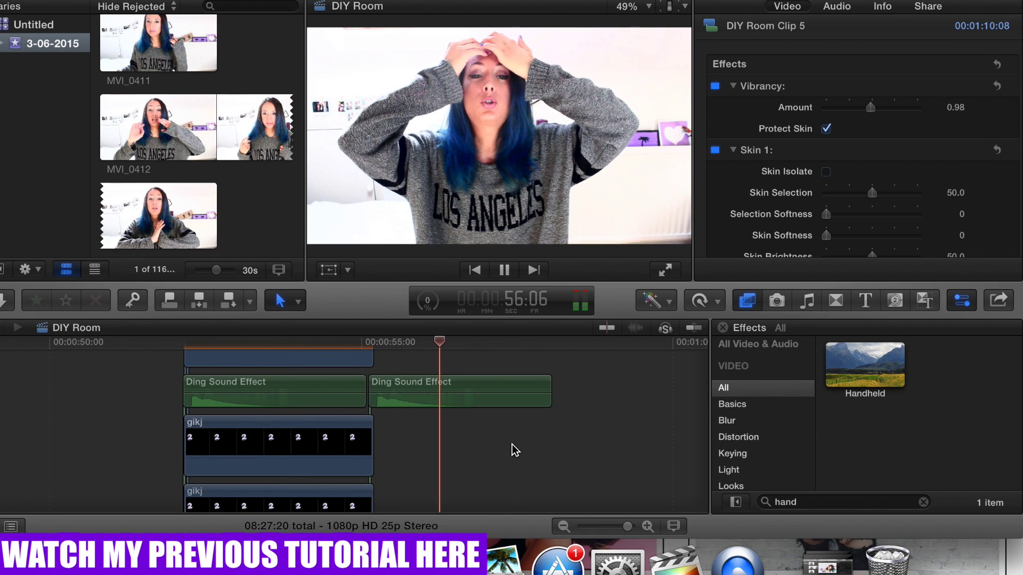
scroll(512, 444, "right", 10)
scroll(512, 444, "right", 10)
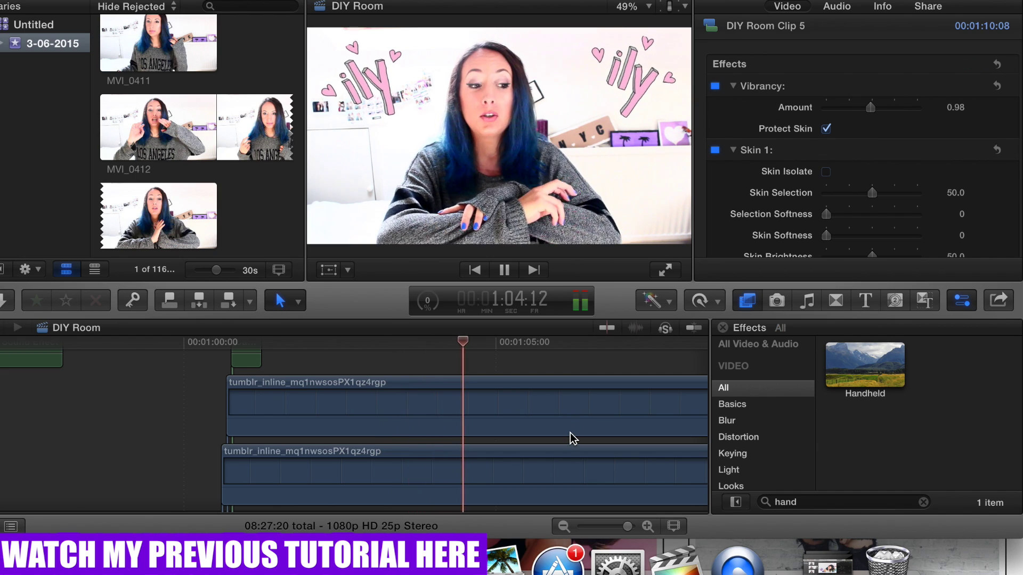
scroll(570, 432, "right", 10)
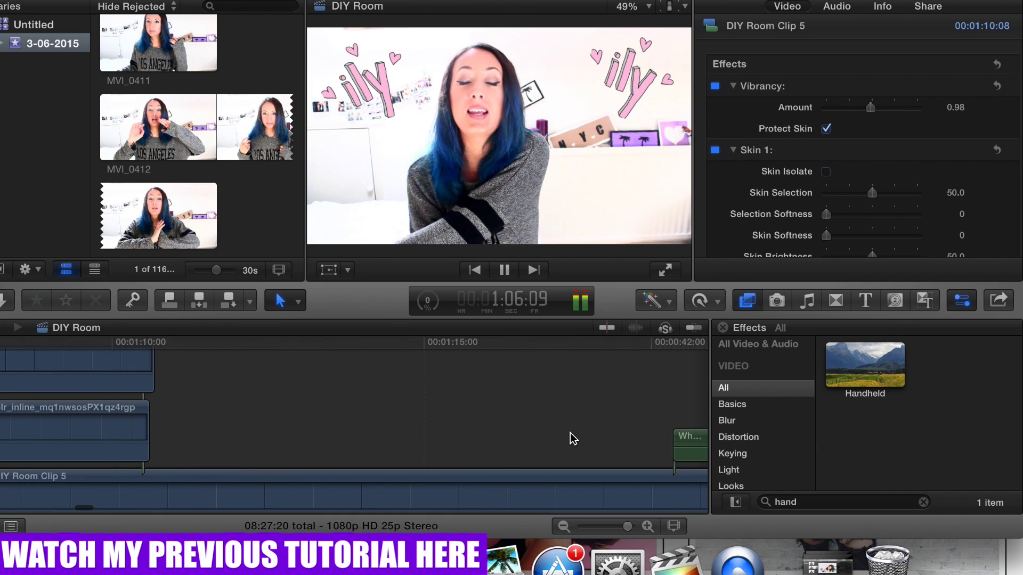
scroll(569, 433, "right", 6)
left_click(375, 440)
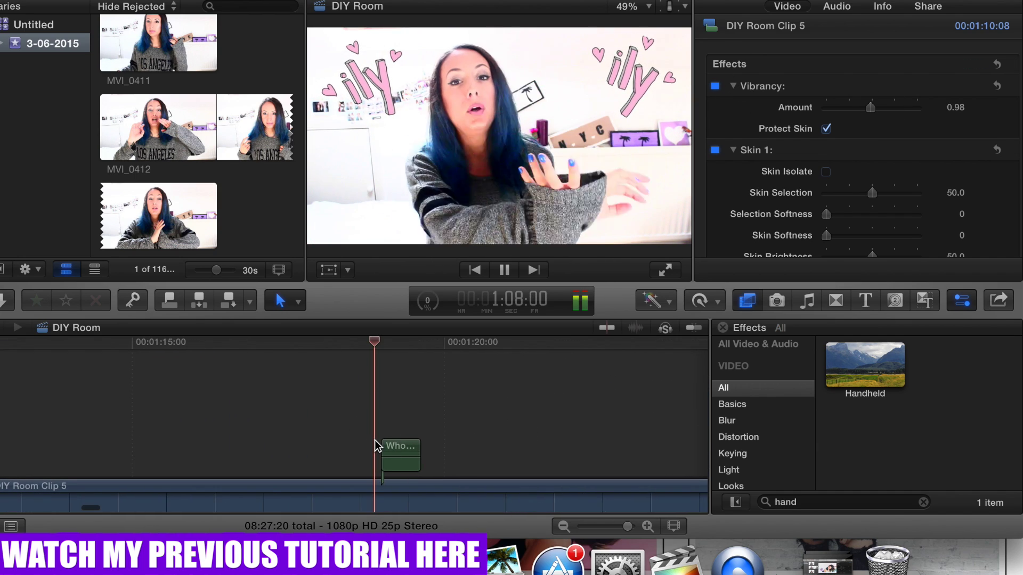
scroll(533, 433, "right", 1)
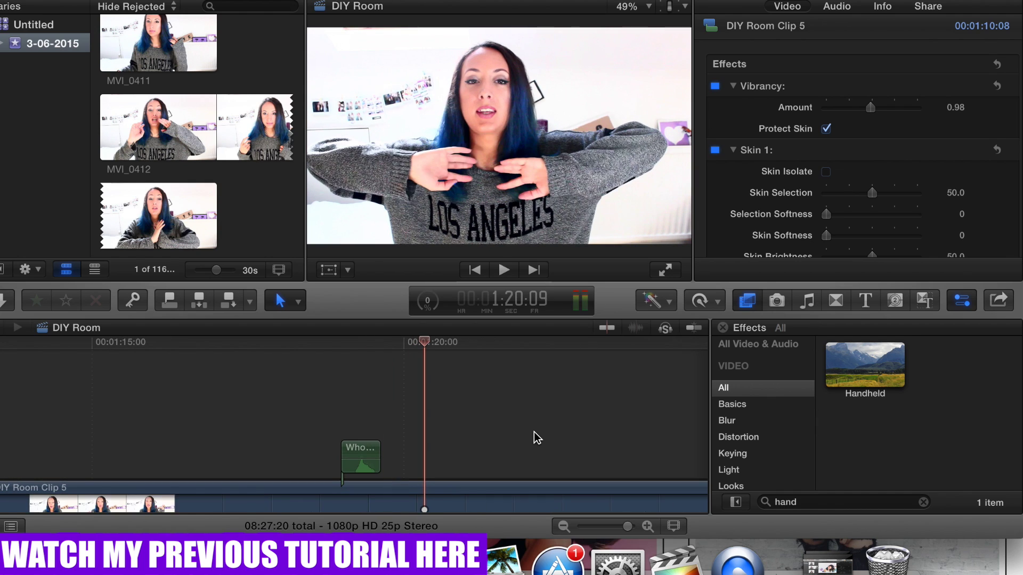
left_click_drag(420, 343, 339, 359)
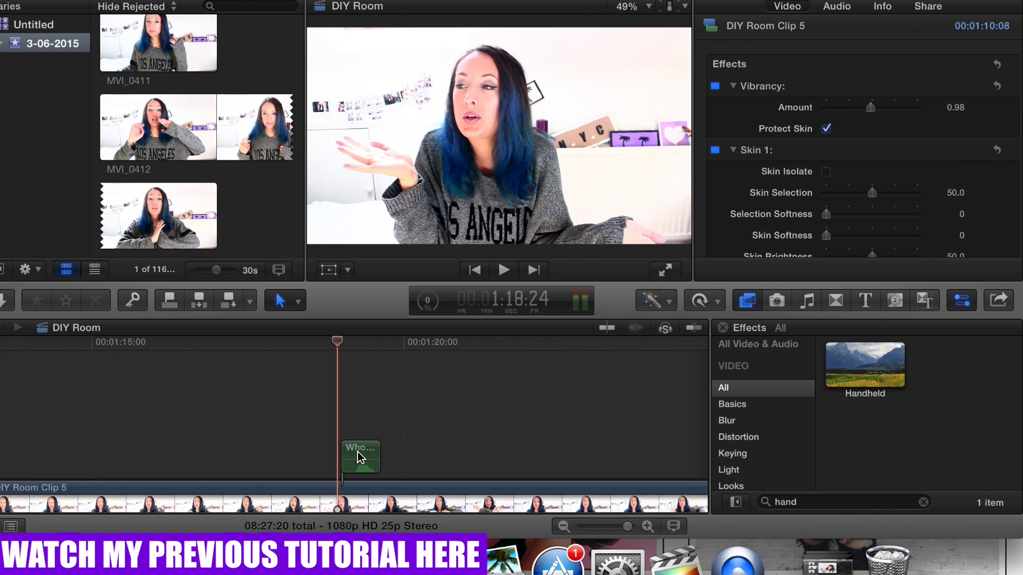
key("super+shift+1")
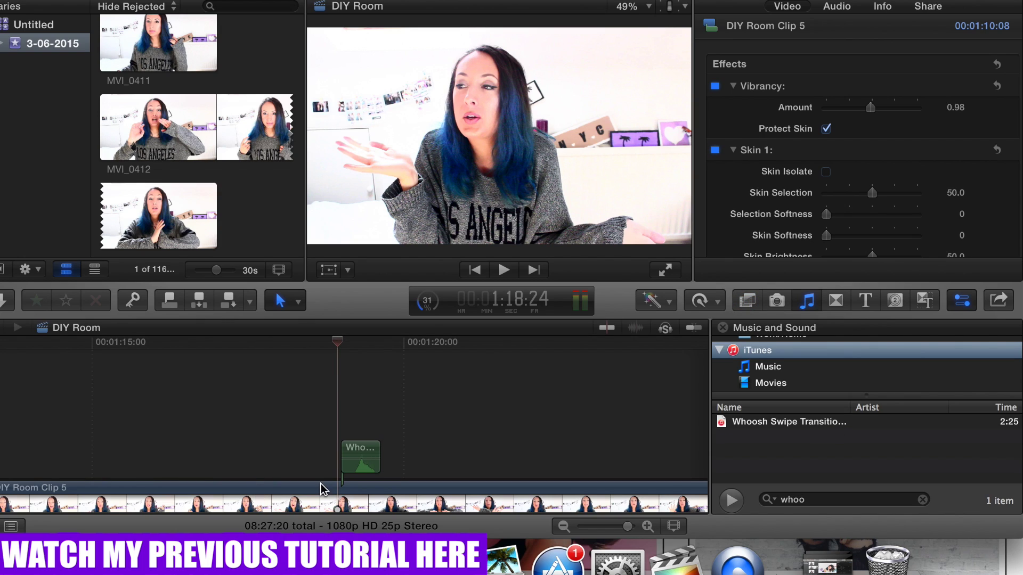
- Show the Transitions browser and play the timeline from about 1:18
left_click(839, 299)
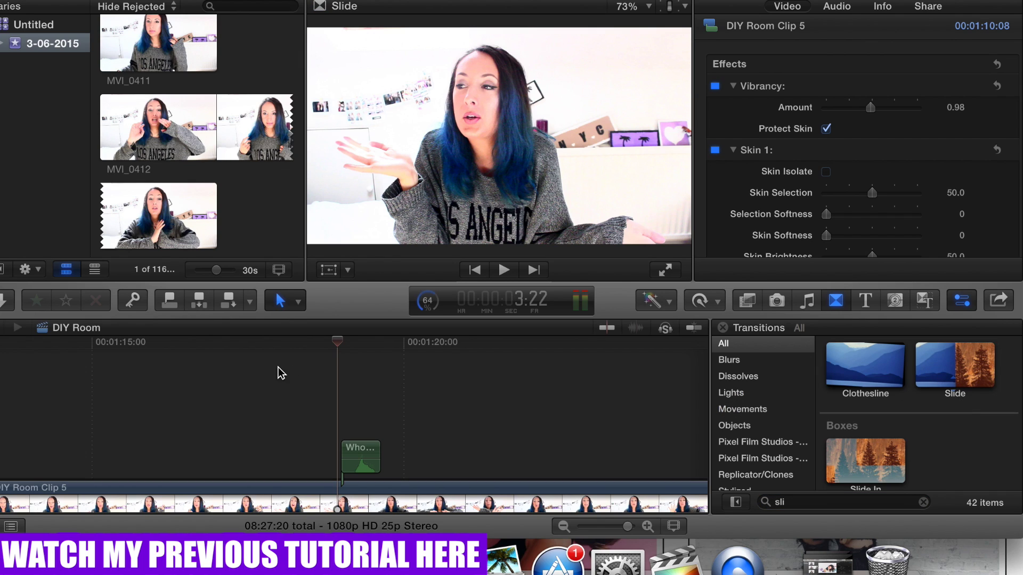
left_click_drag(339, 341, 287, 344)
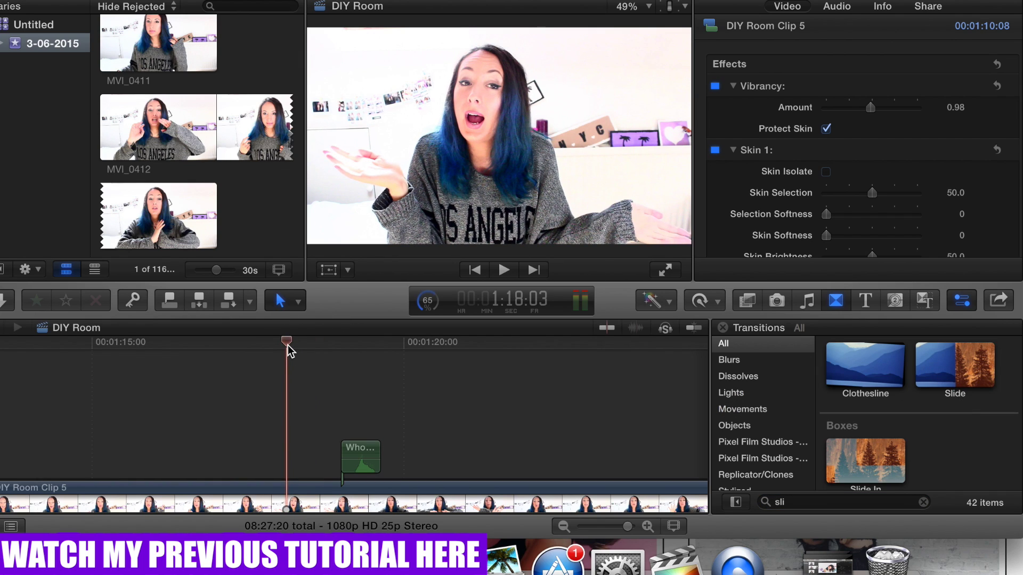
key("space")
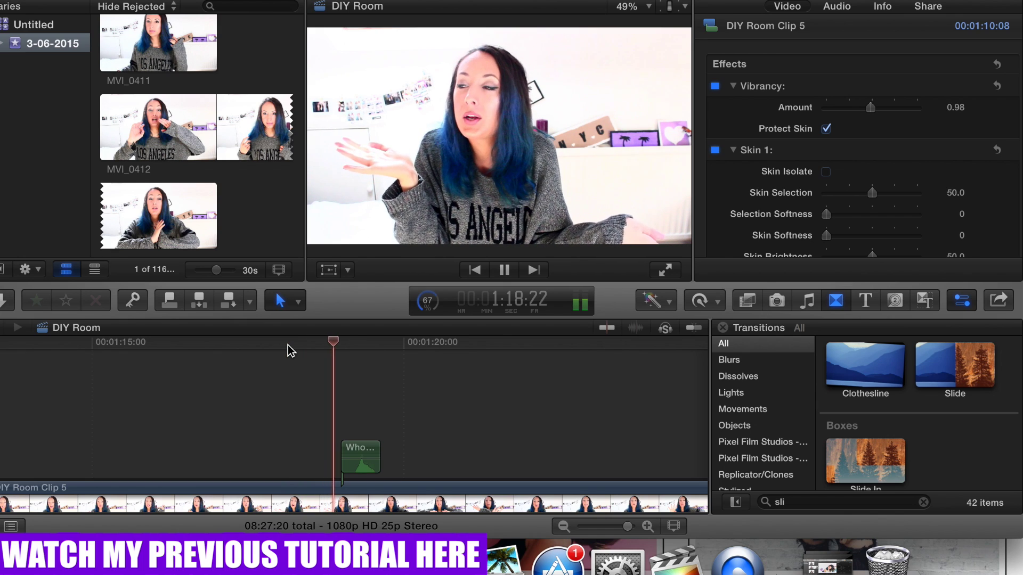
- Replay the colour-bar glitch section from 1:29:17, stopping at 1:33:10
scroll(481, 359, "right", 10)
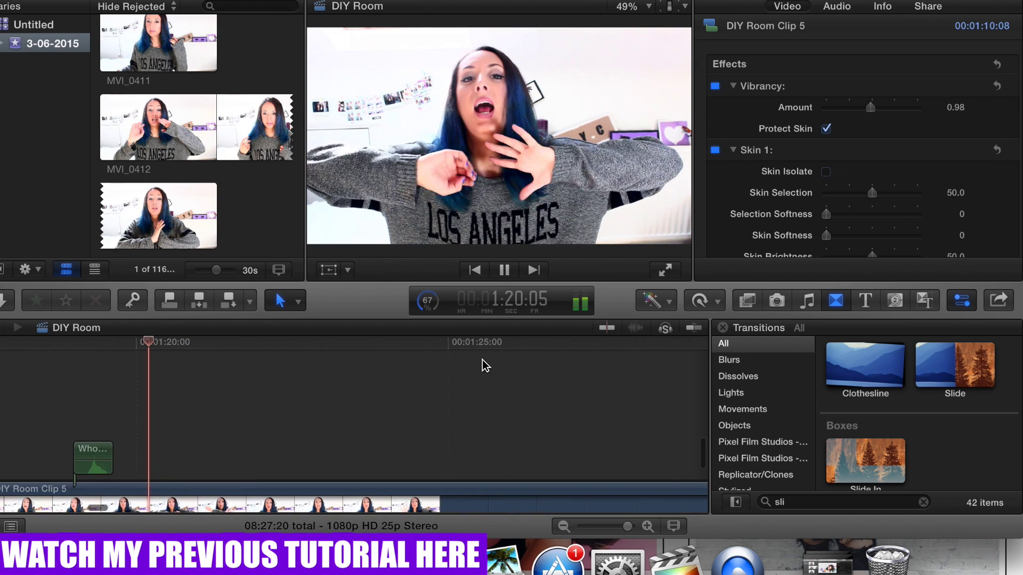
left_click(354, 421)
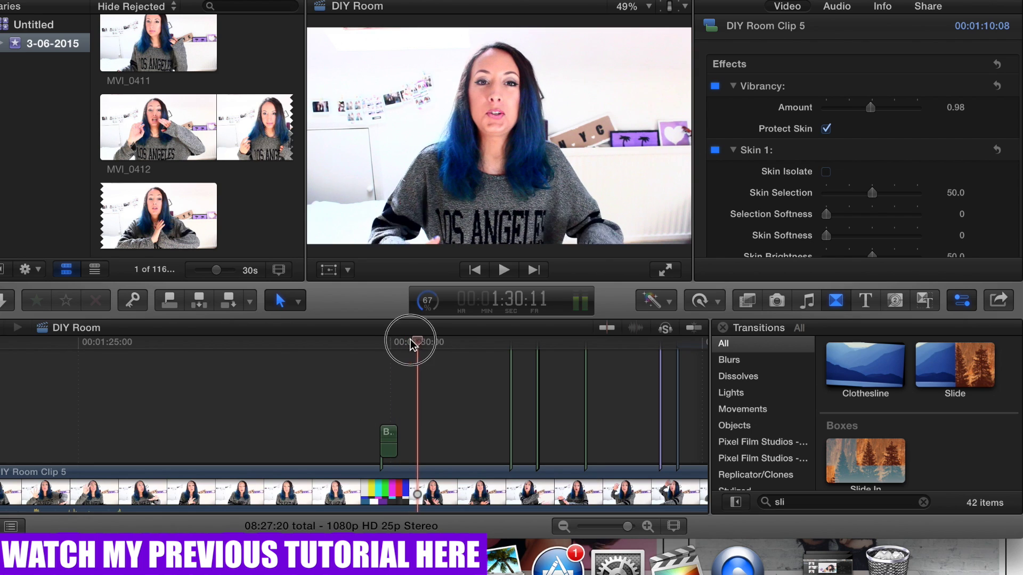
left_click_drag(413, 343, 344, 360)
key("space")
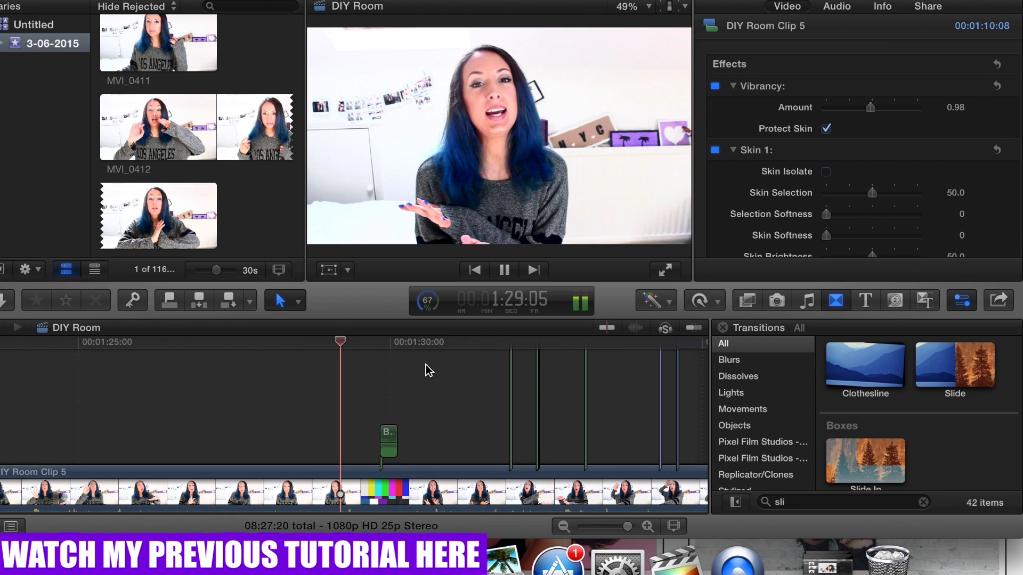
key("space")
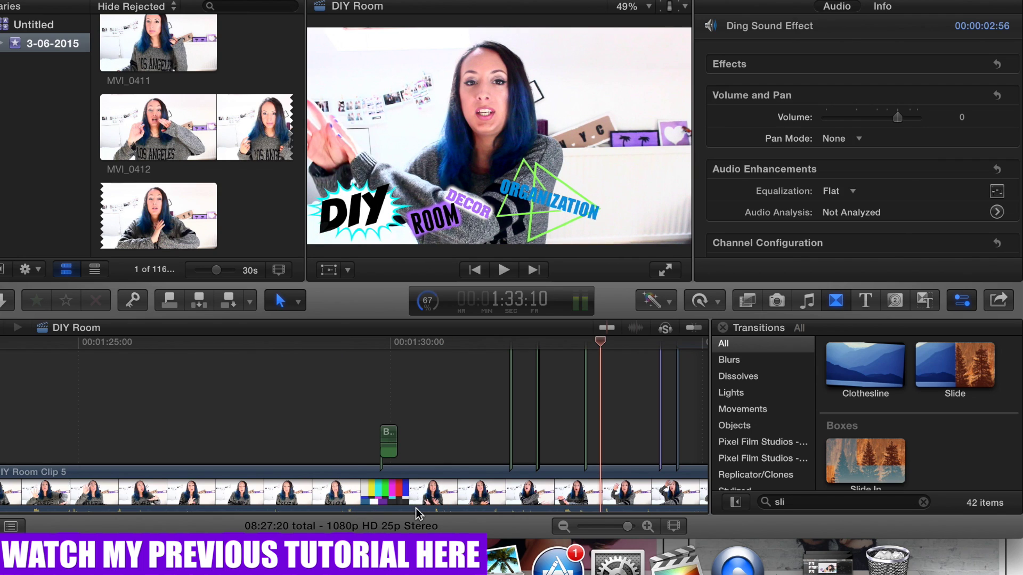
- Select 100609-colorbars.jpg in Finder's Downloads, close the window, and return to the colour-bar frame
left_click(145, 556)
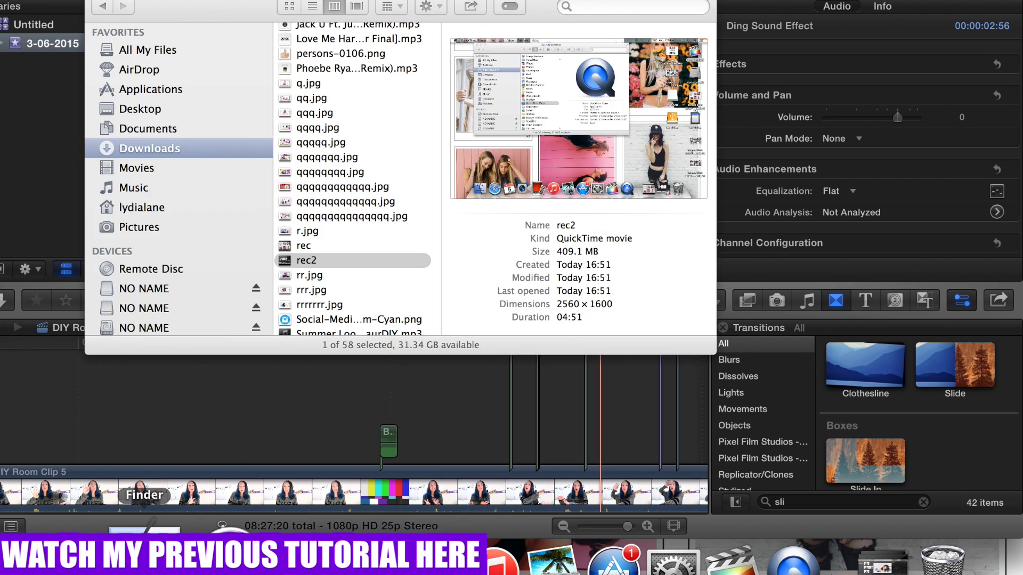
scroll(323, 95, "up", 10)
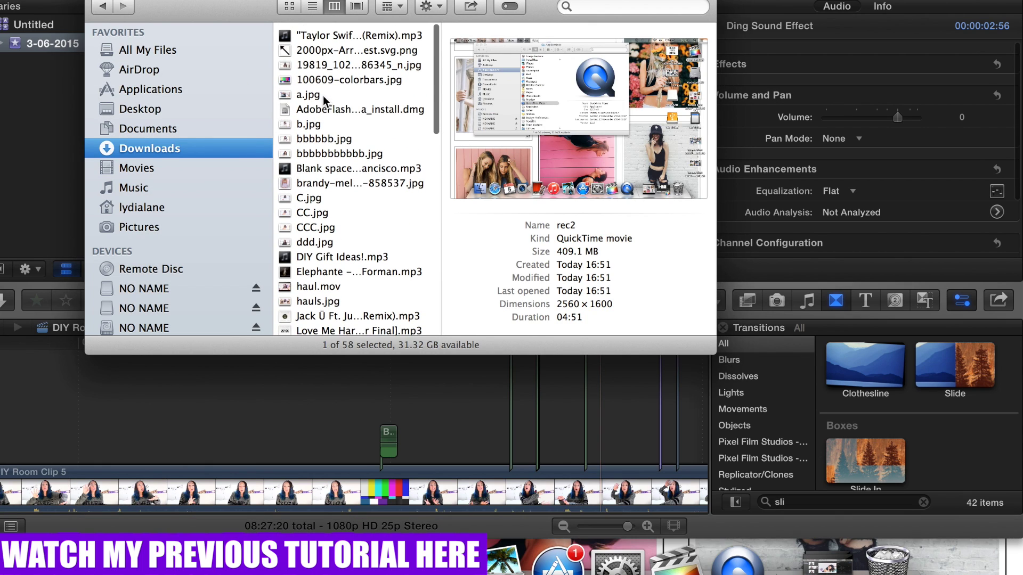
left_click(348, 75)
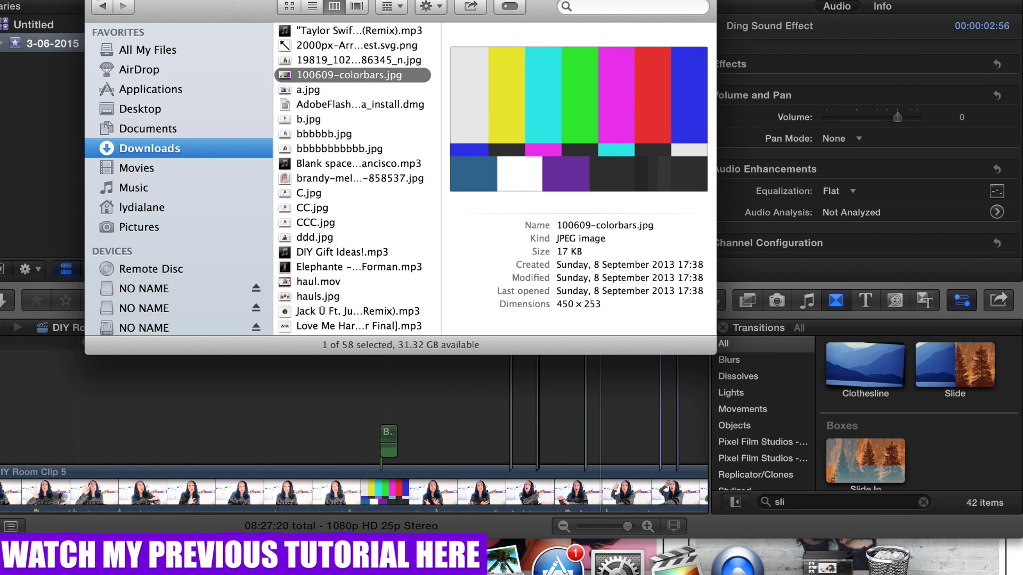
key("super+w")
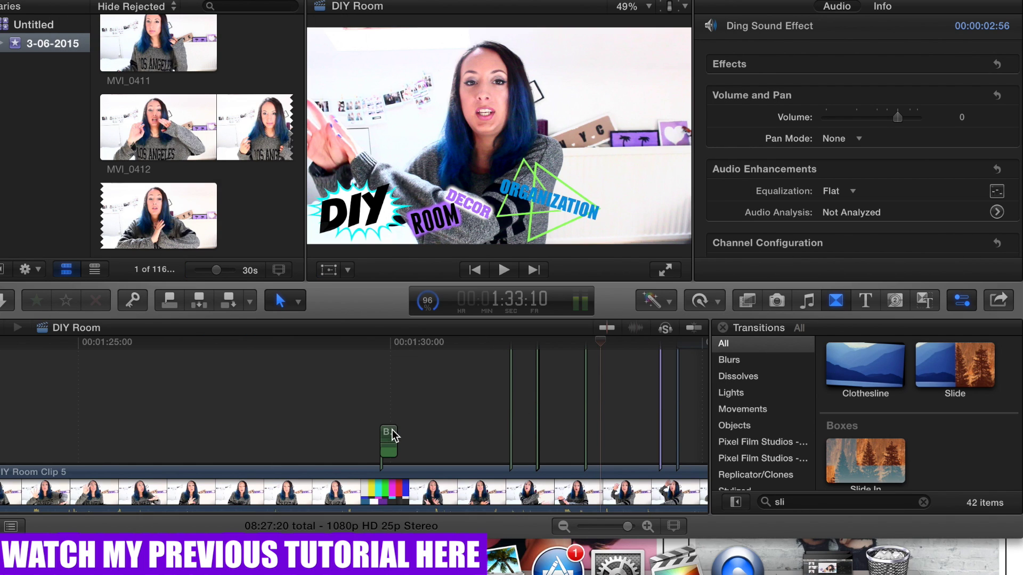
left_click(394, 349)
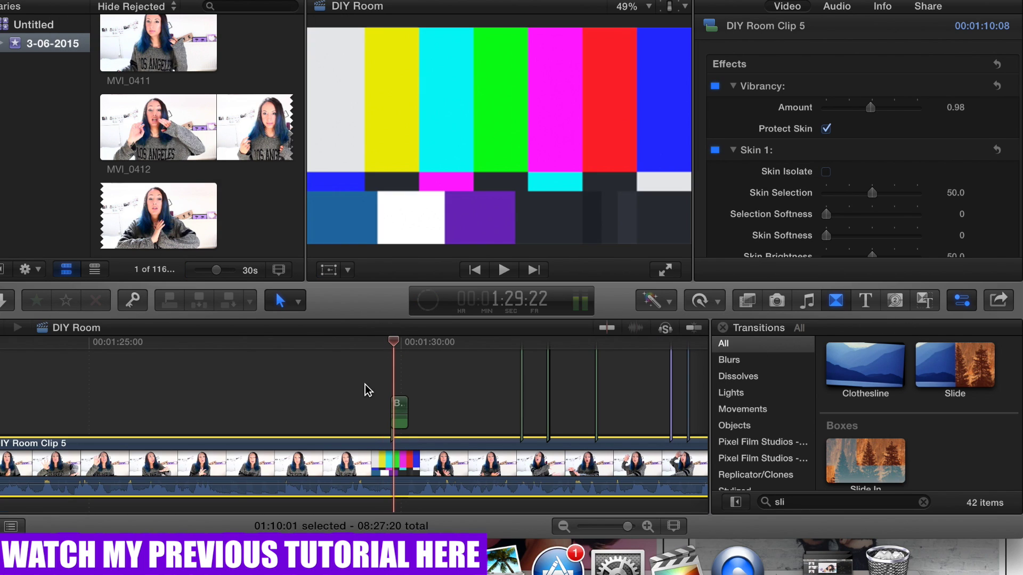
- Zoom in on the Beep 1 clip and play it over the colour-bar glitch from 1:29:17
left_click(404, 401)
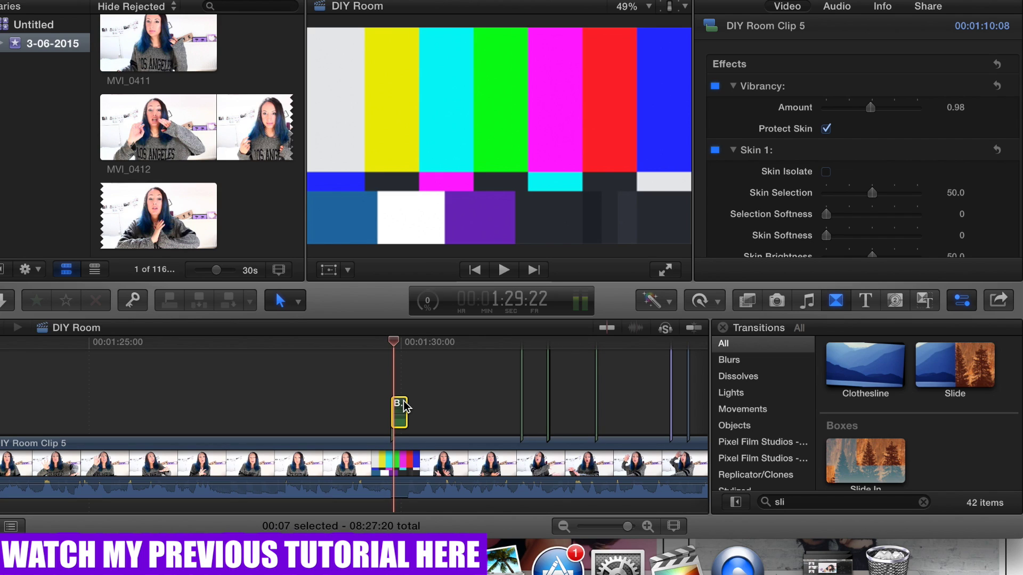
key("super+equal")
key("super+equal")
key("super+equal")
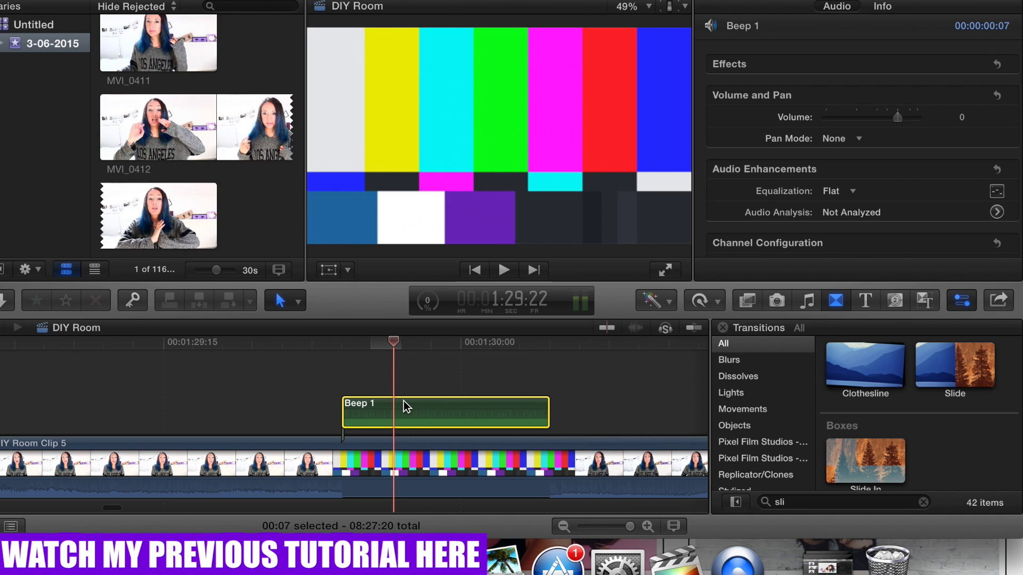
left_click_drag(392, 340, 250, 341)
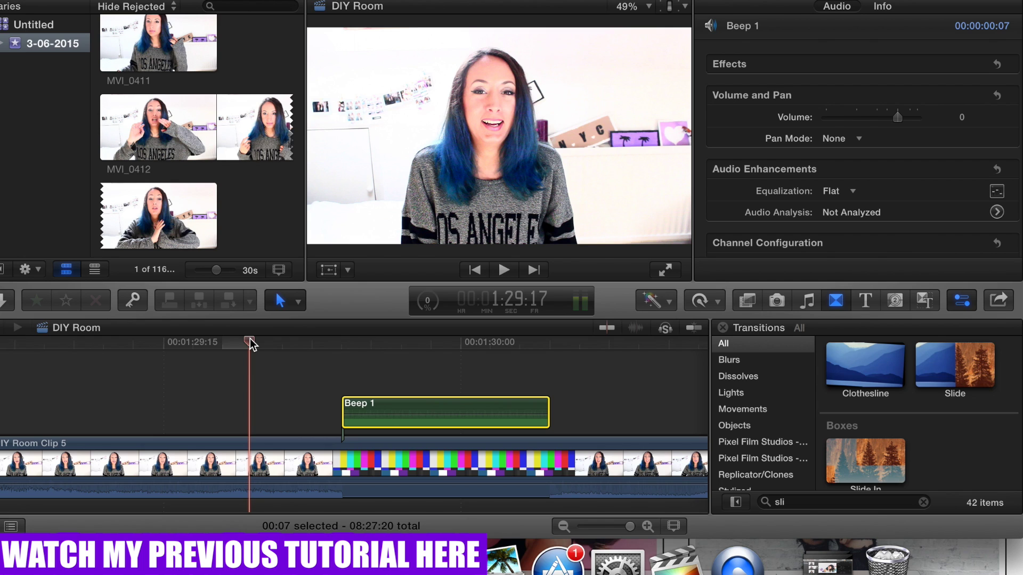
key("space")
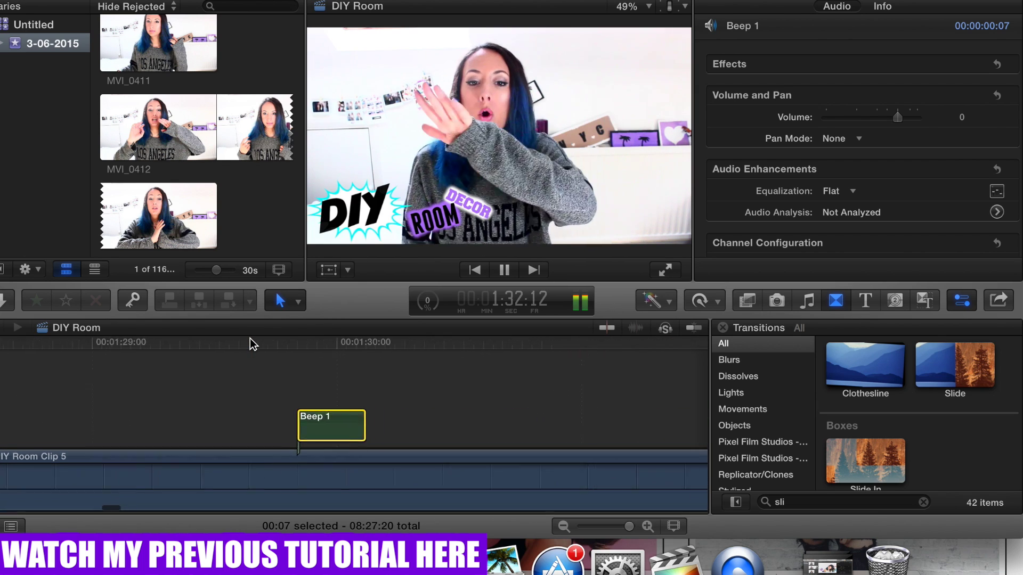
key("space")
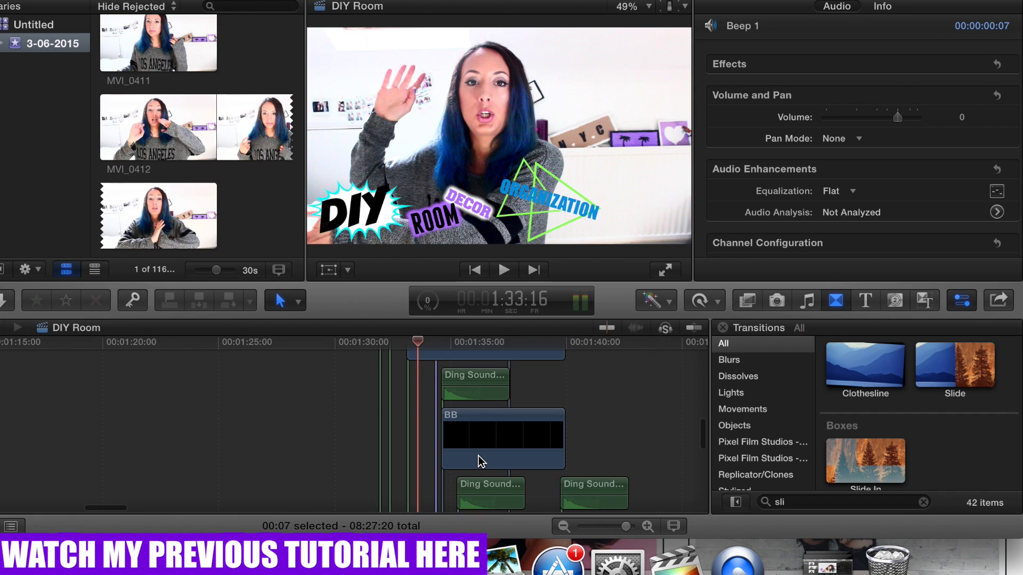
- Play the sticker overlays and their ding sounds from about 1:30
scroll(478, 456, "up", 5)
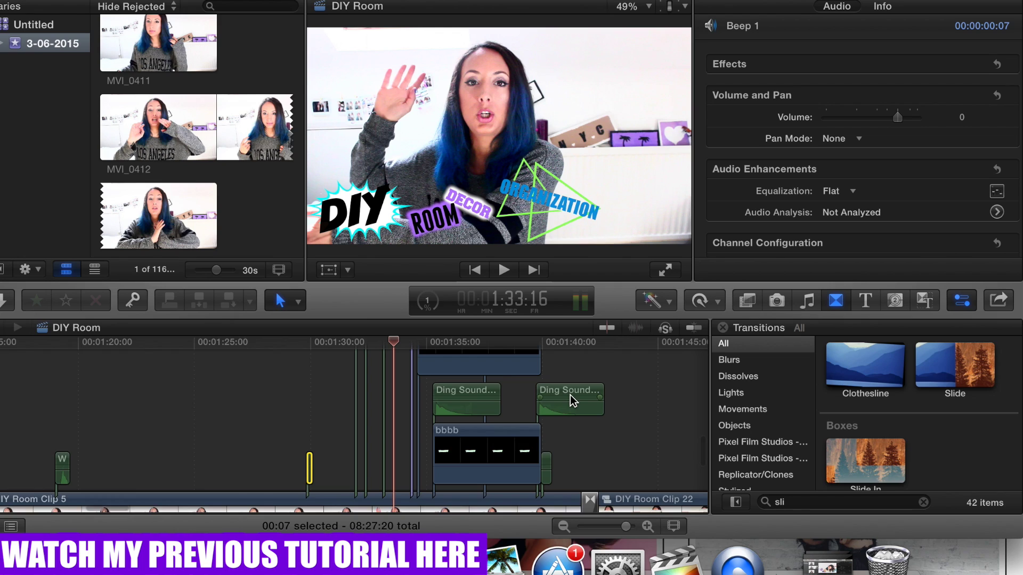
scroll(570, 395, "up", 3)
scroll(424, 395, "up", 2)
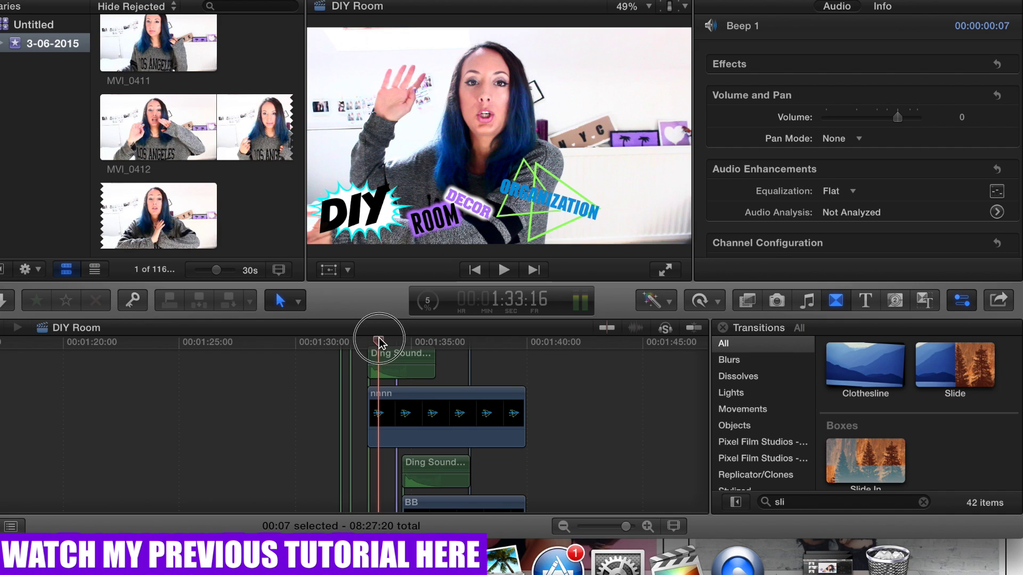
left_click_drag(378, 343, 278, 350)
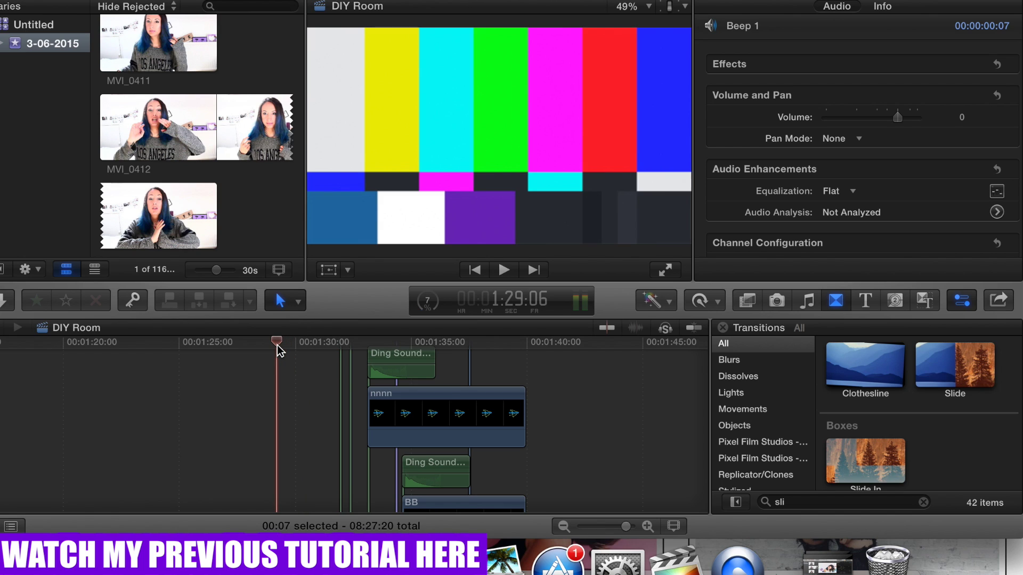
key("space")
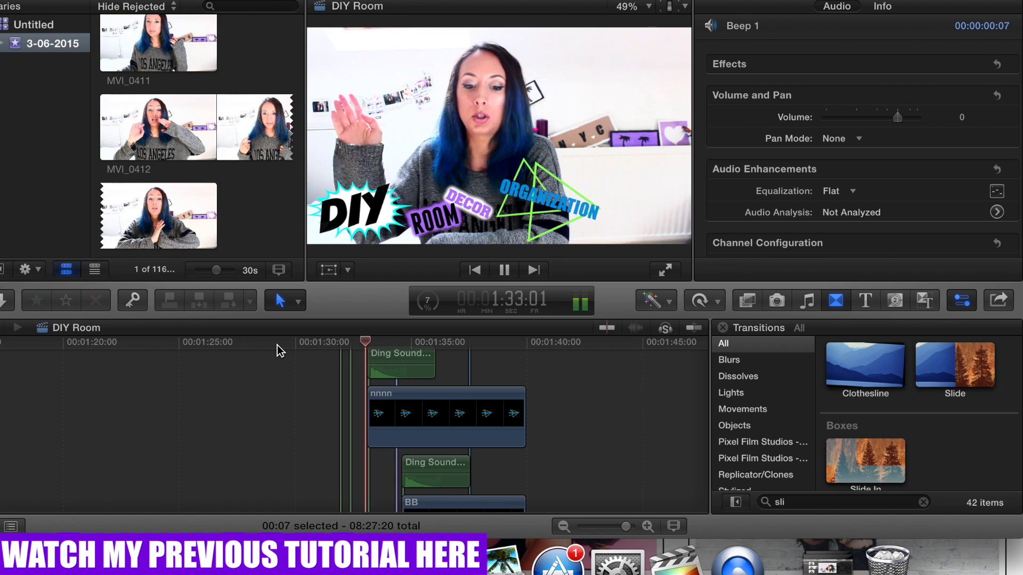
- Move the playhead past 1:46 to 1:50 in DIY Room Clip 22
scroll(536, 385, "right", 5)
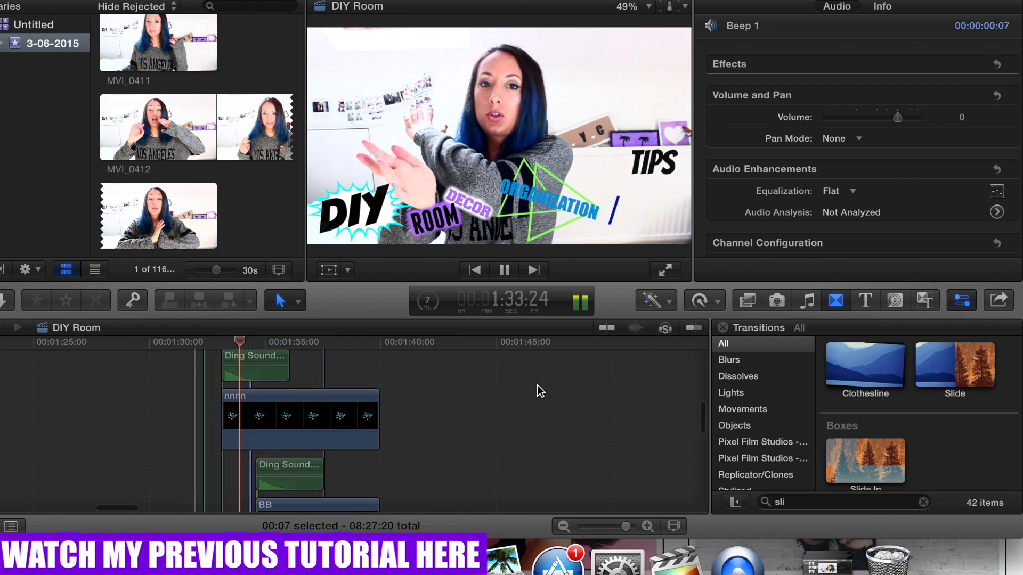
scroll(537, 385, "right", 4)
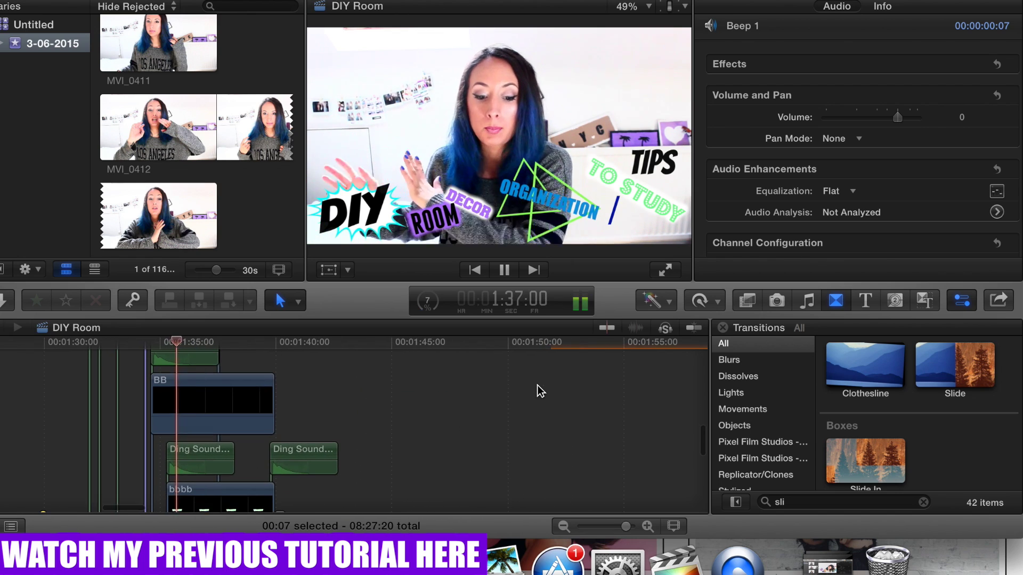
scroll(537, 385, "down", 3)
scroll(537, 385, "right", 3)
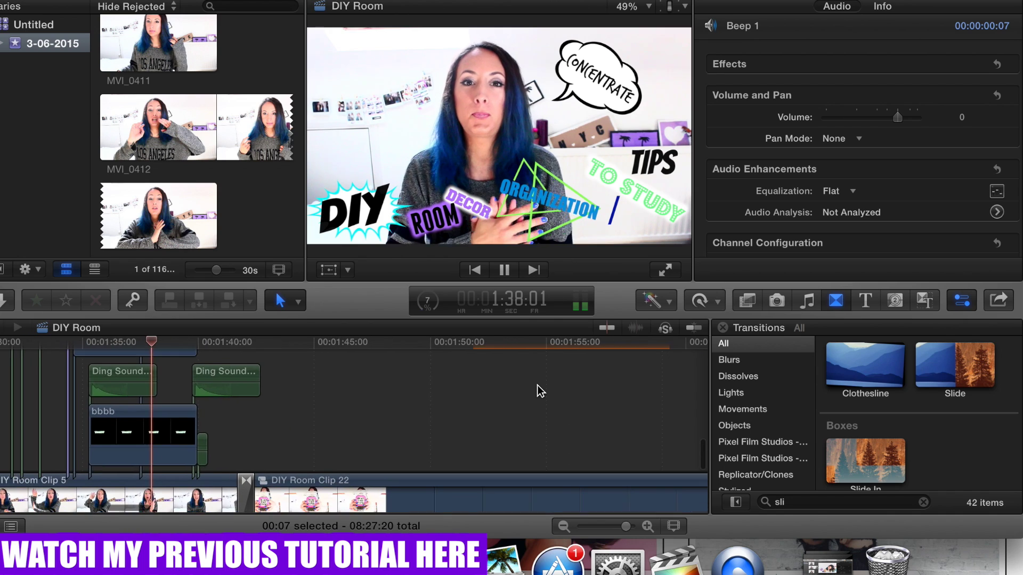
scroll(537, 385, "down", 1)
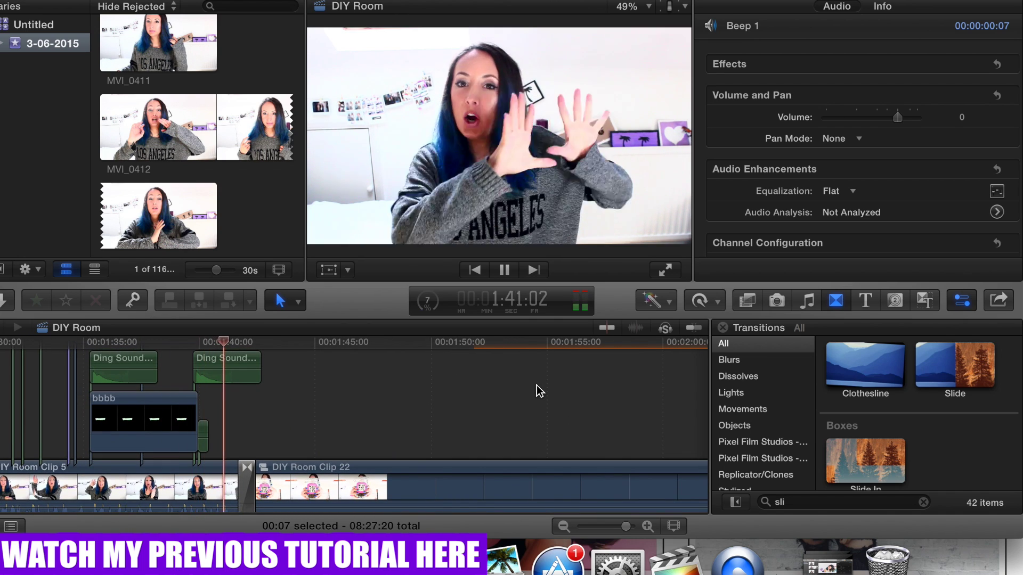
left_click(343, 346)
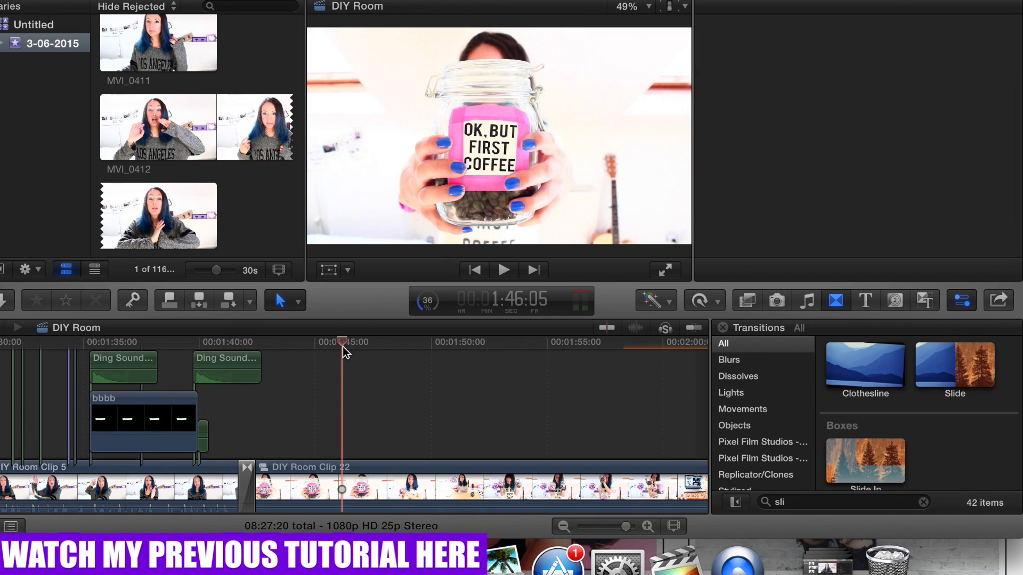
left_click(436, 383)
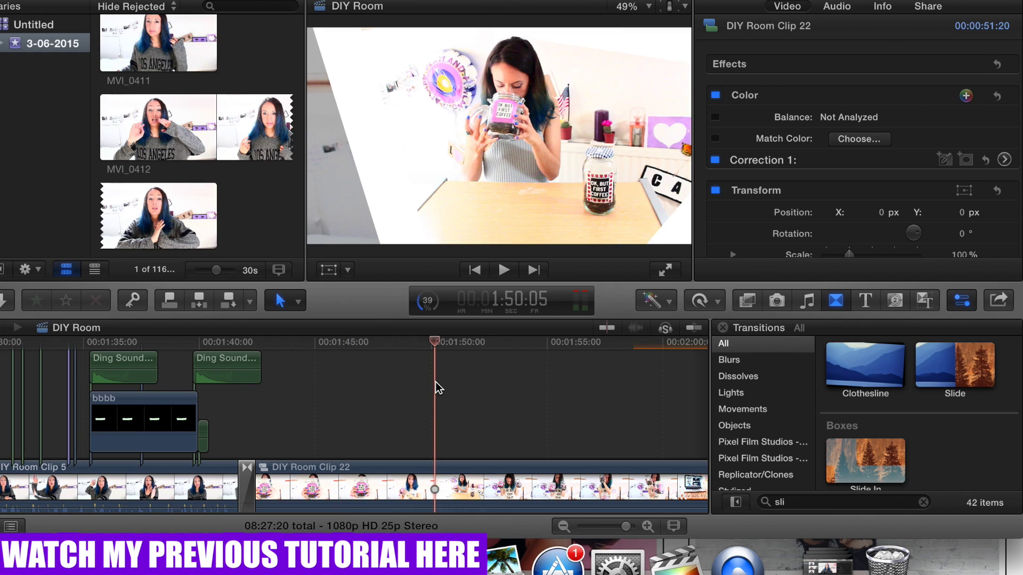